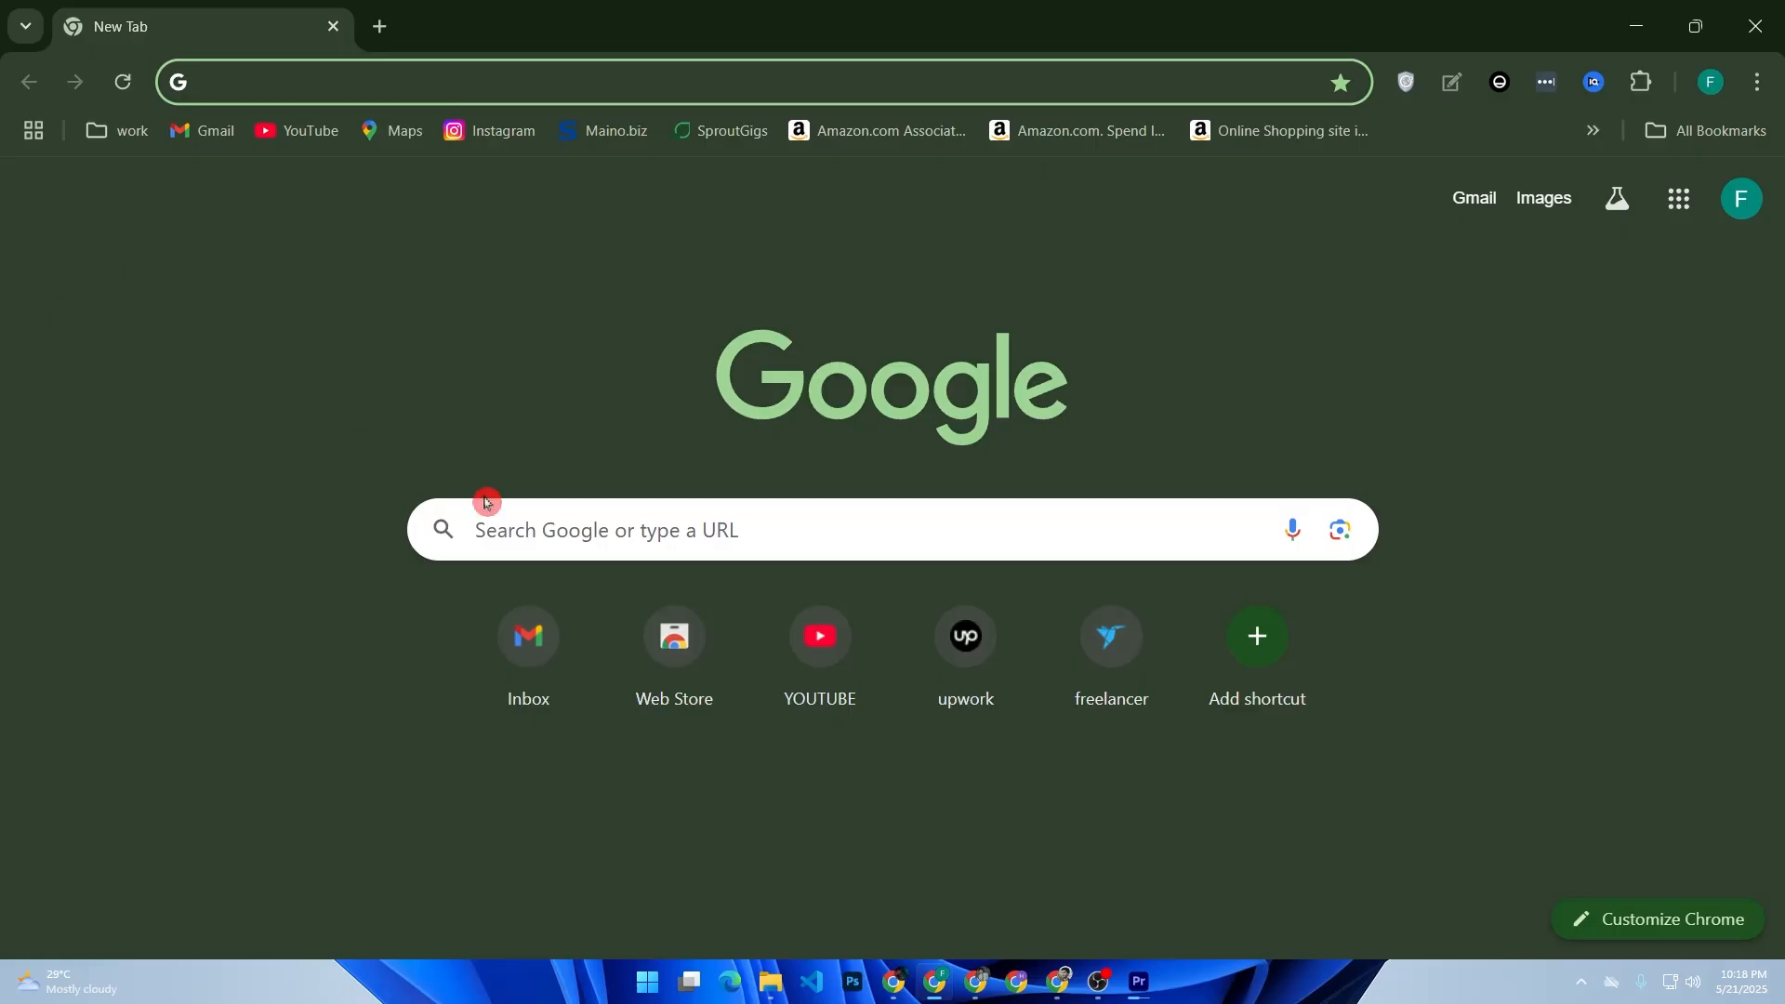
Search Google for shopify and open the official Shopify website from the results.
click(543, 532)
text(shopify)
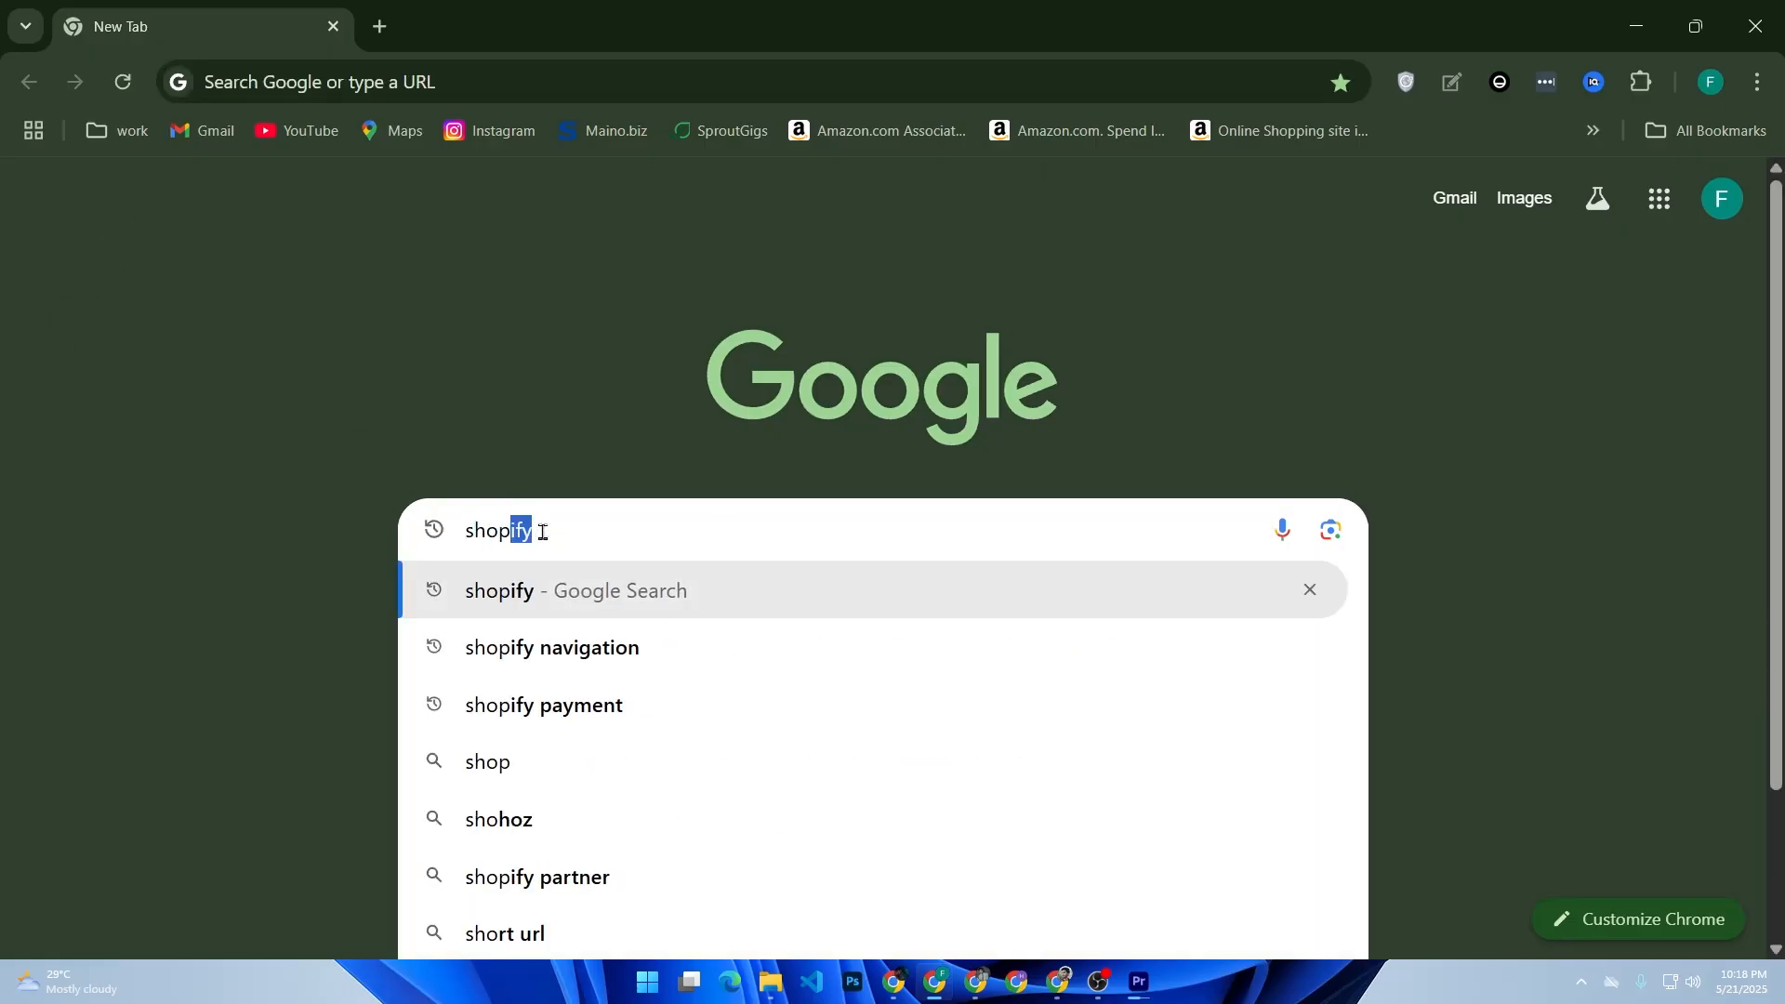
key(Return)
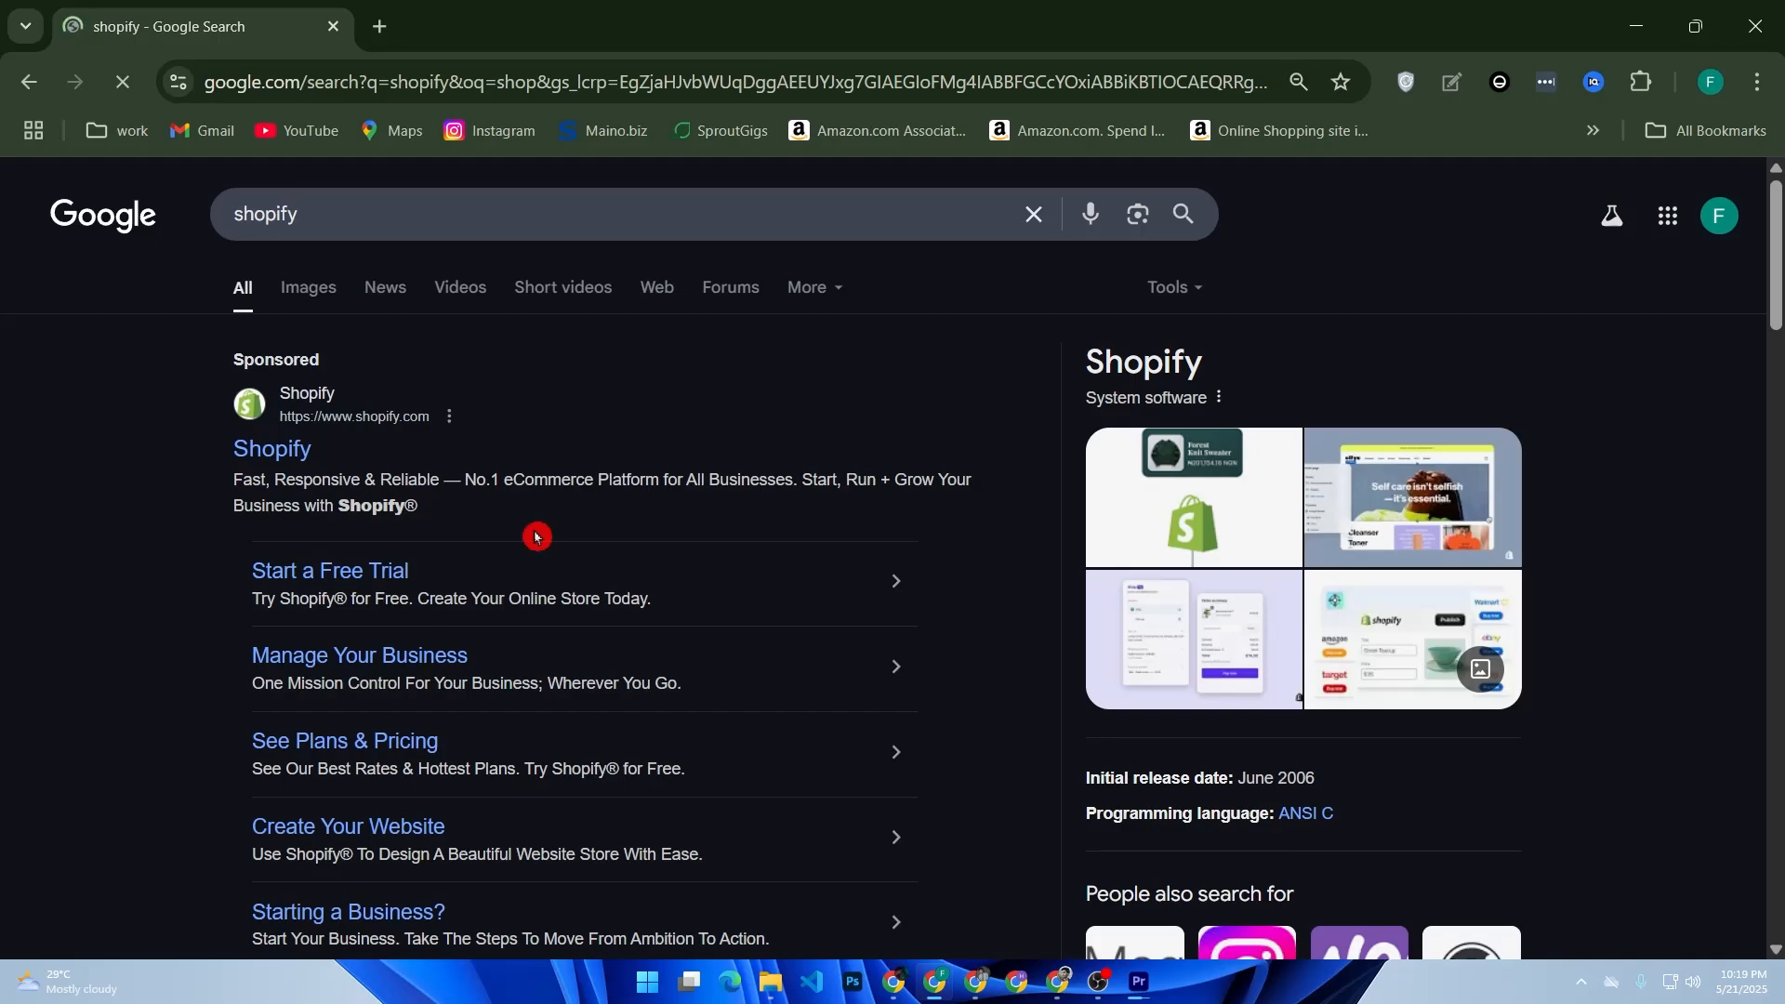
scroll(535, 536, down, 6)
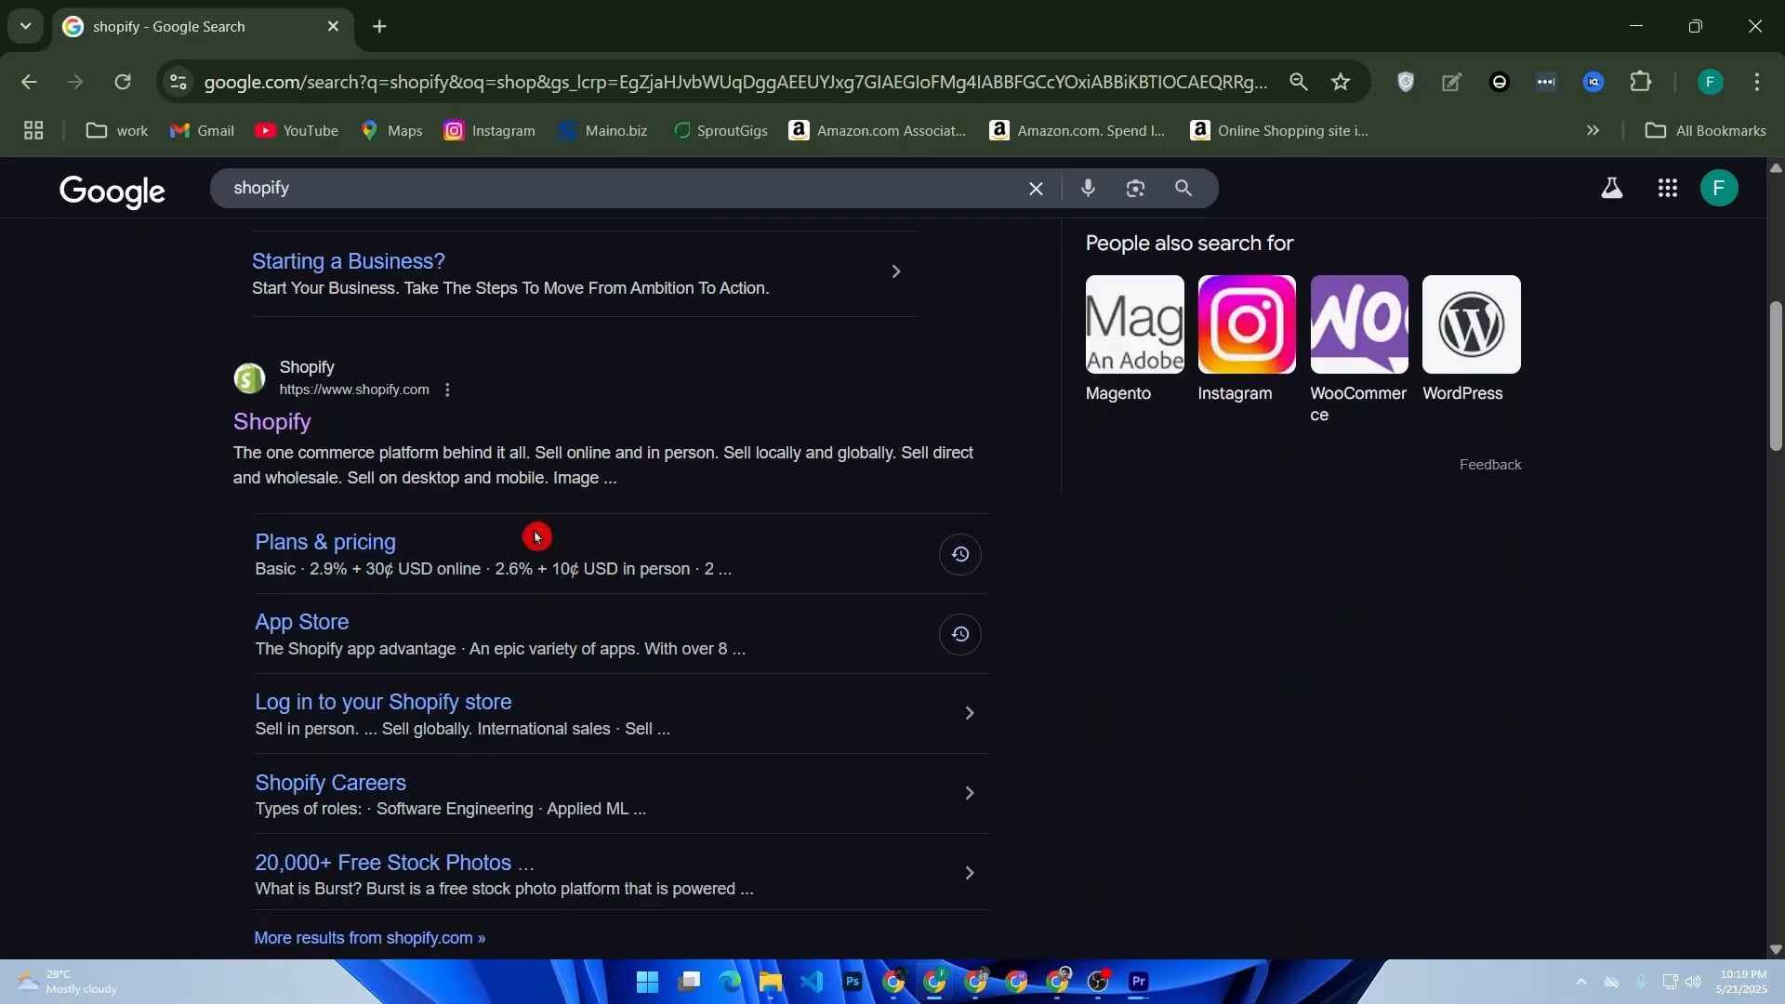
click(288, 430)
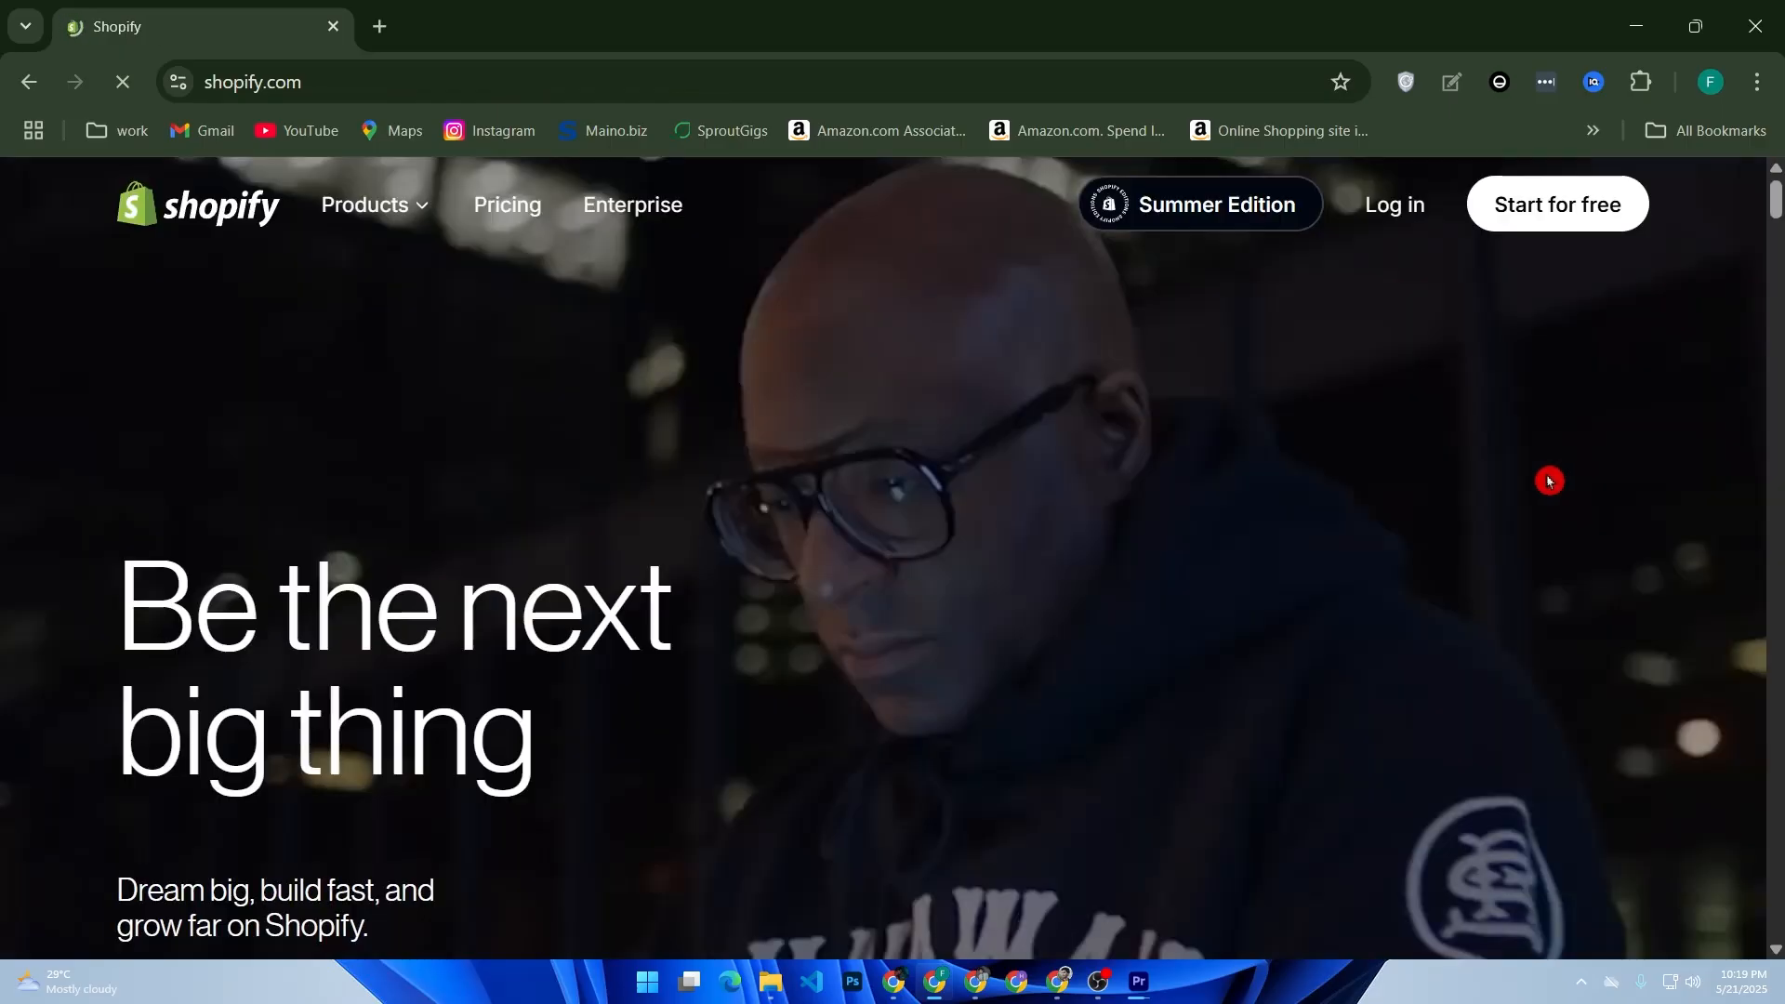
Log in to the Shopify store admin and open the product list.
click(1413, 216)
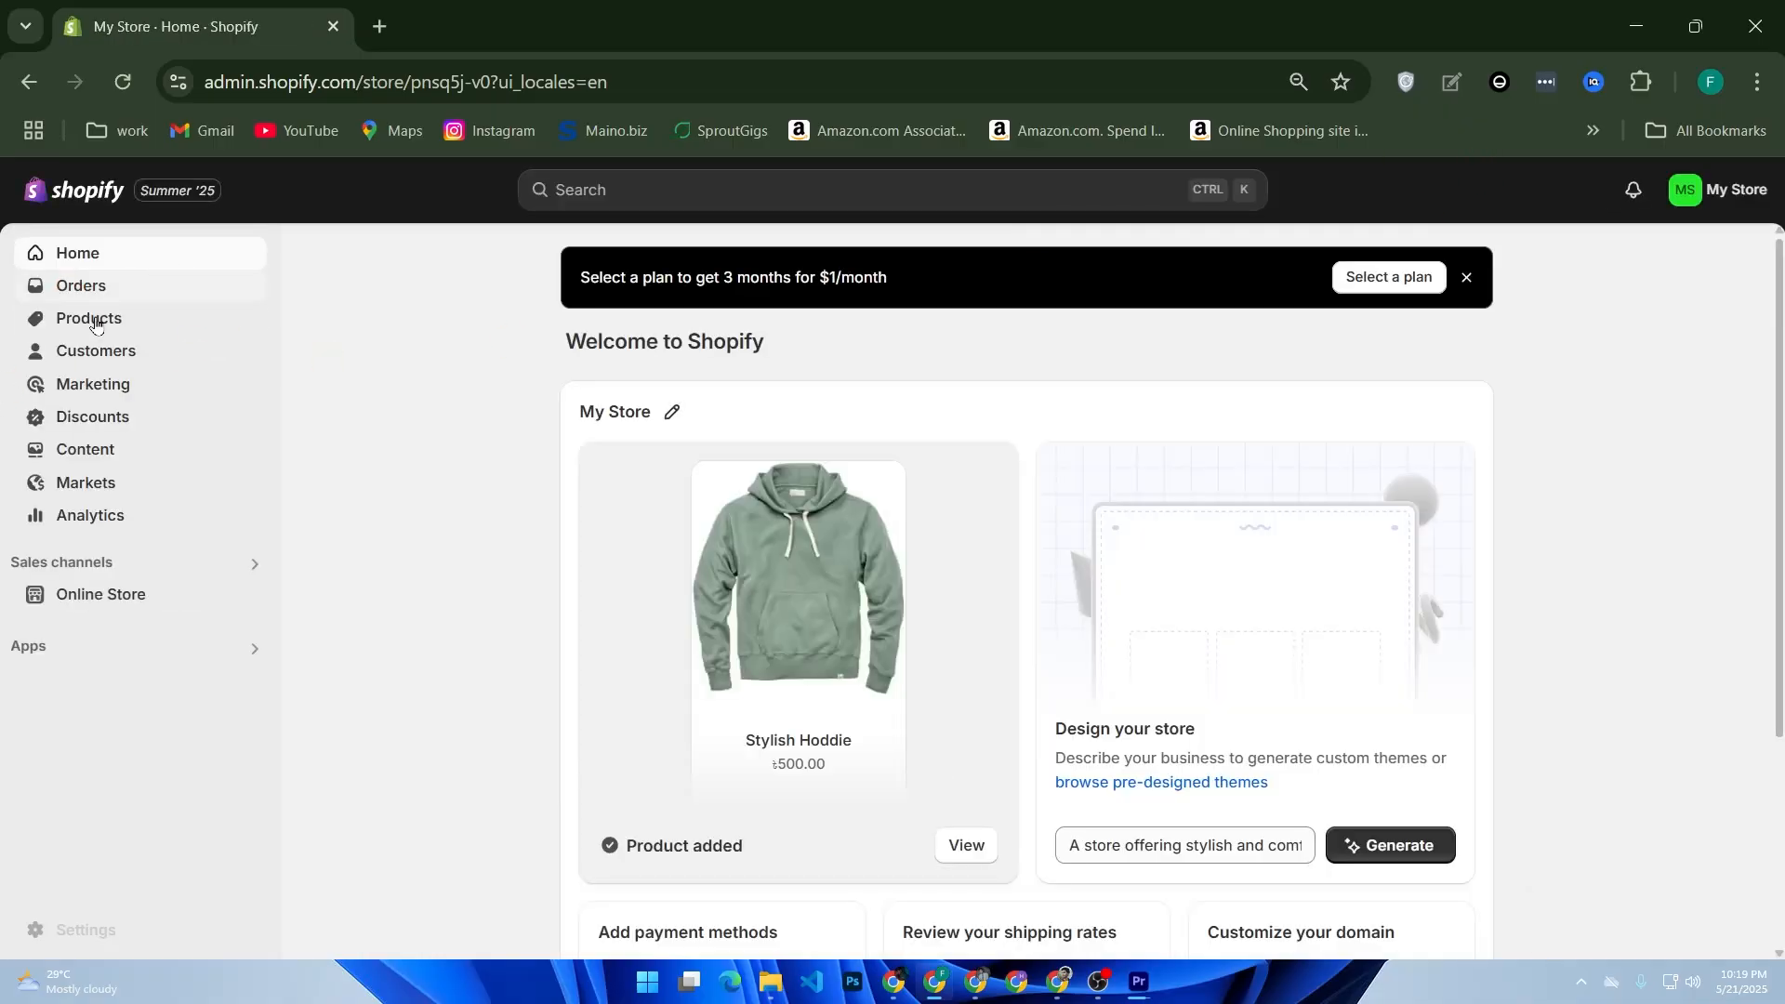
click(94, 321)
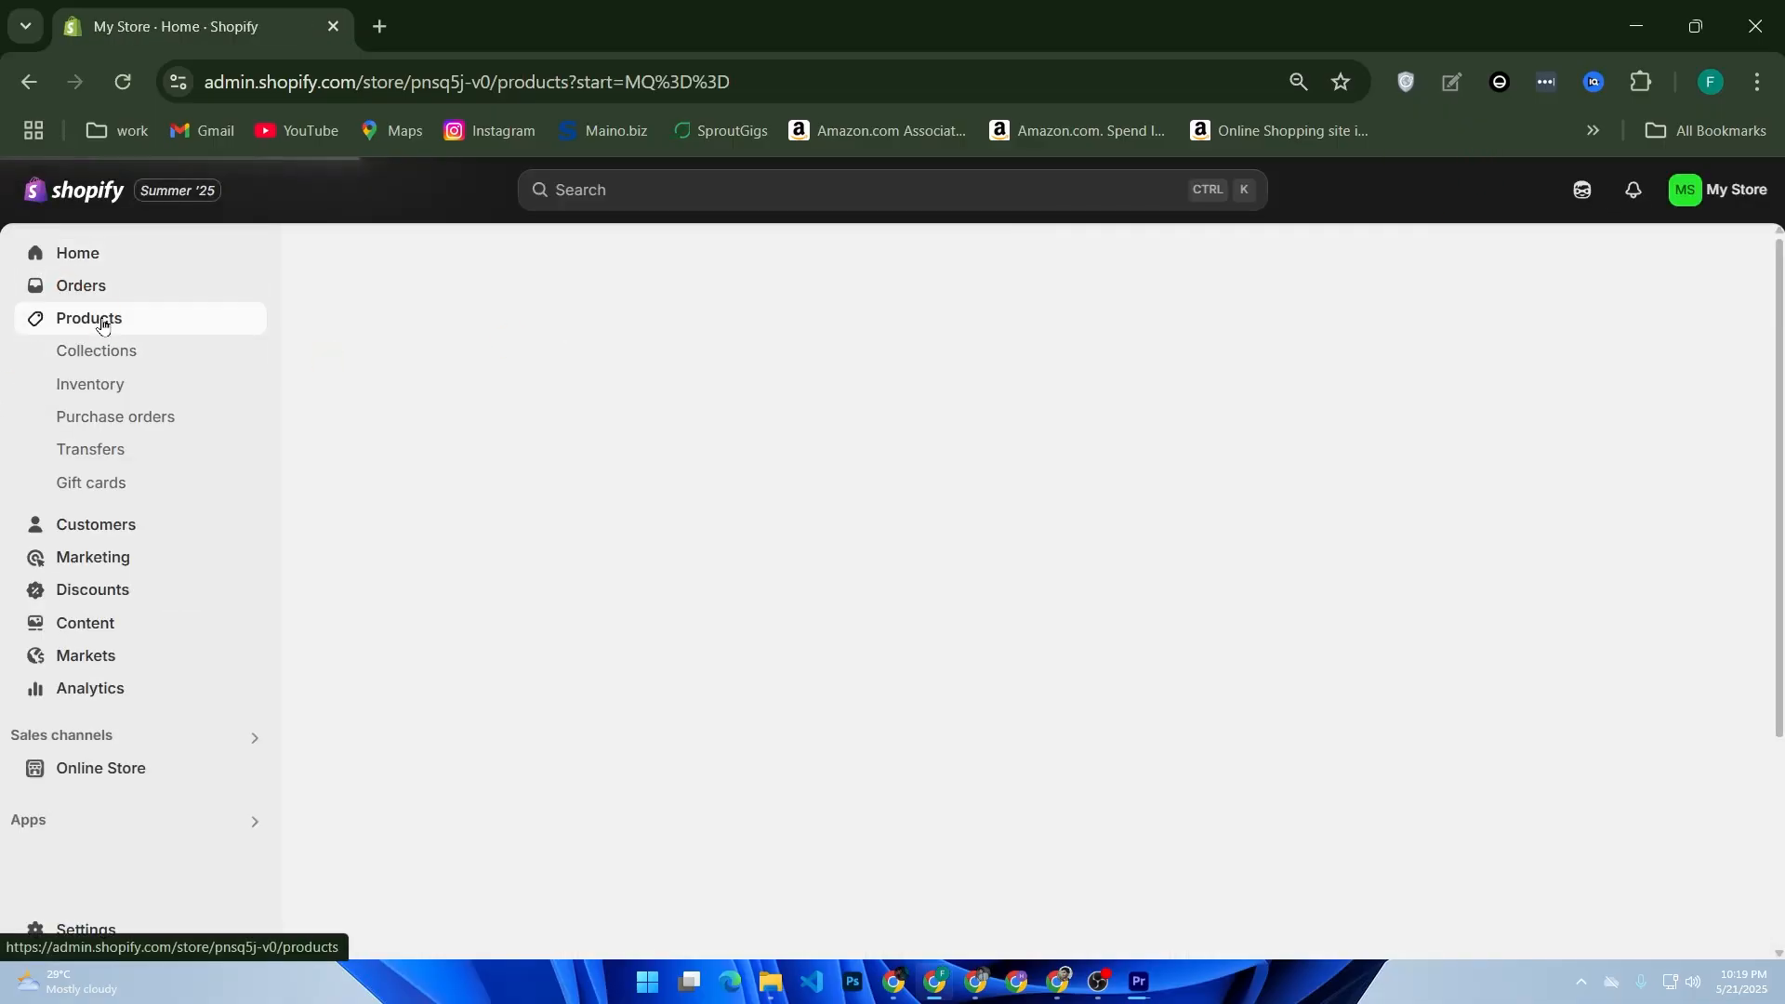
click(104, 324)
click(105, 324)
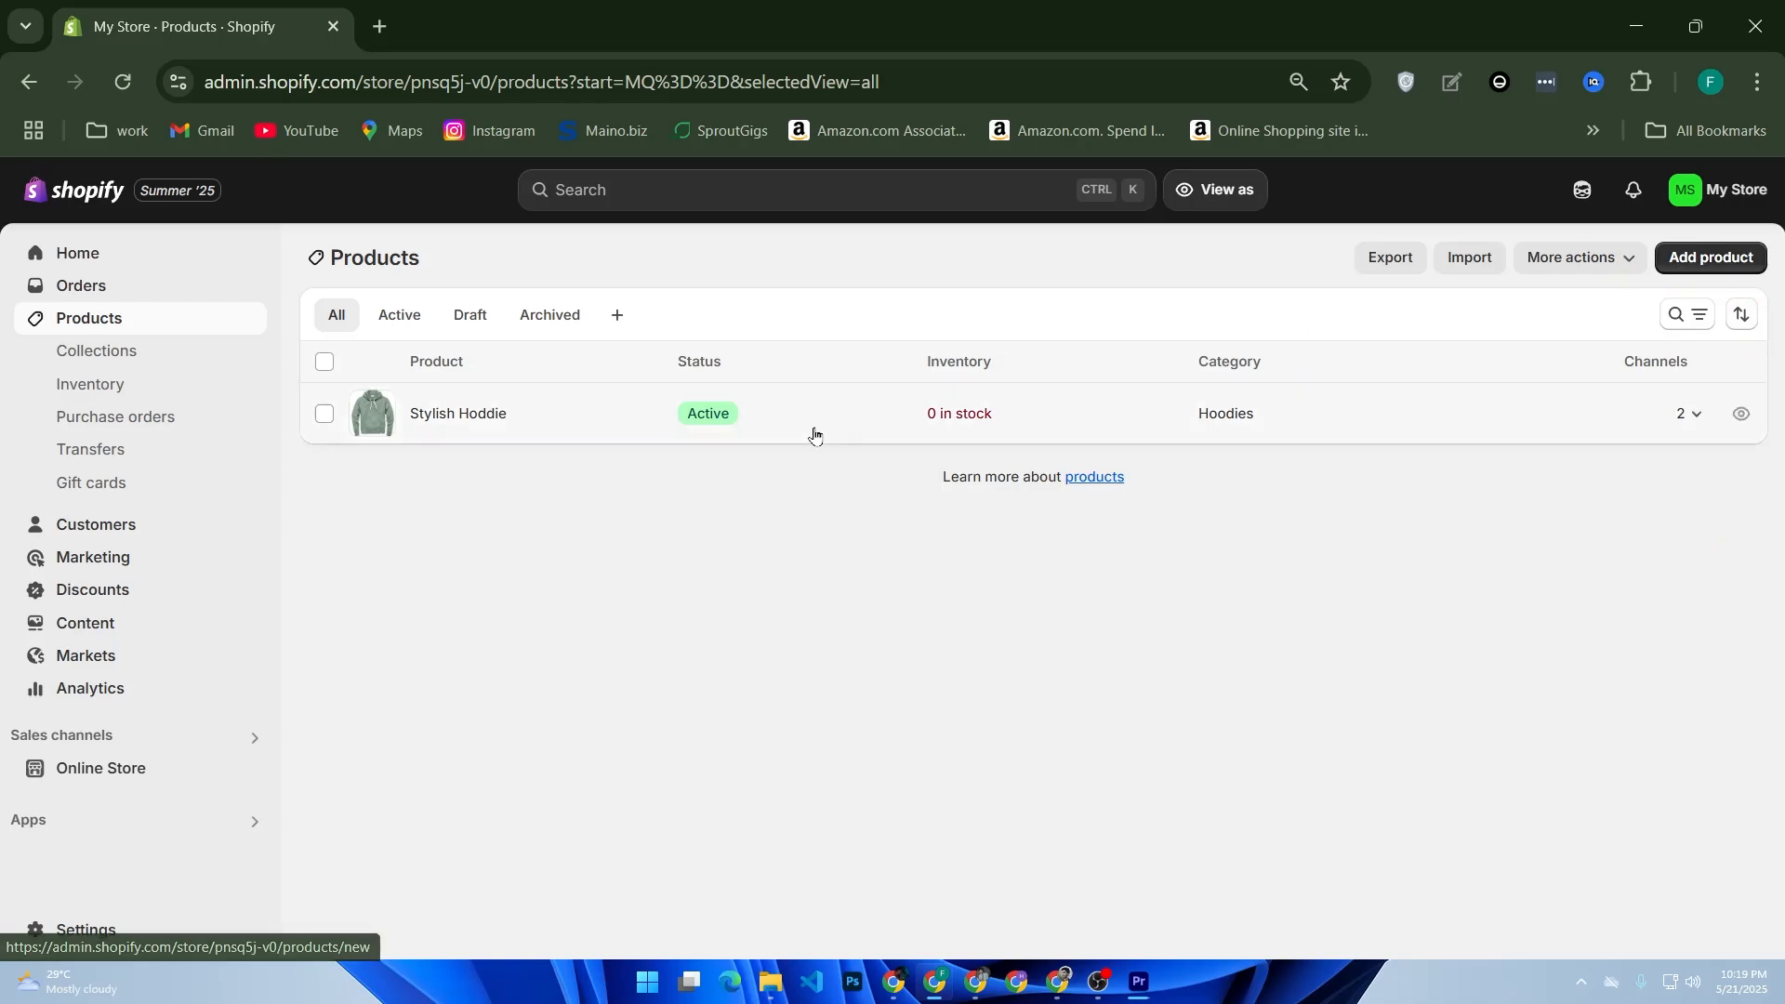
Import the products from the file shopify products.csv, publishing new products to all sales channels without overwriting matching handles.
click(1448, 259)
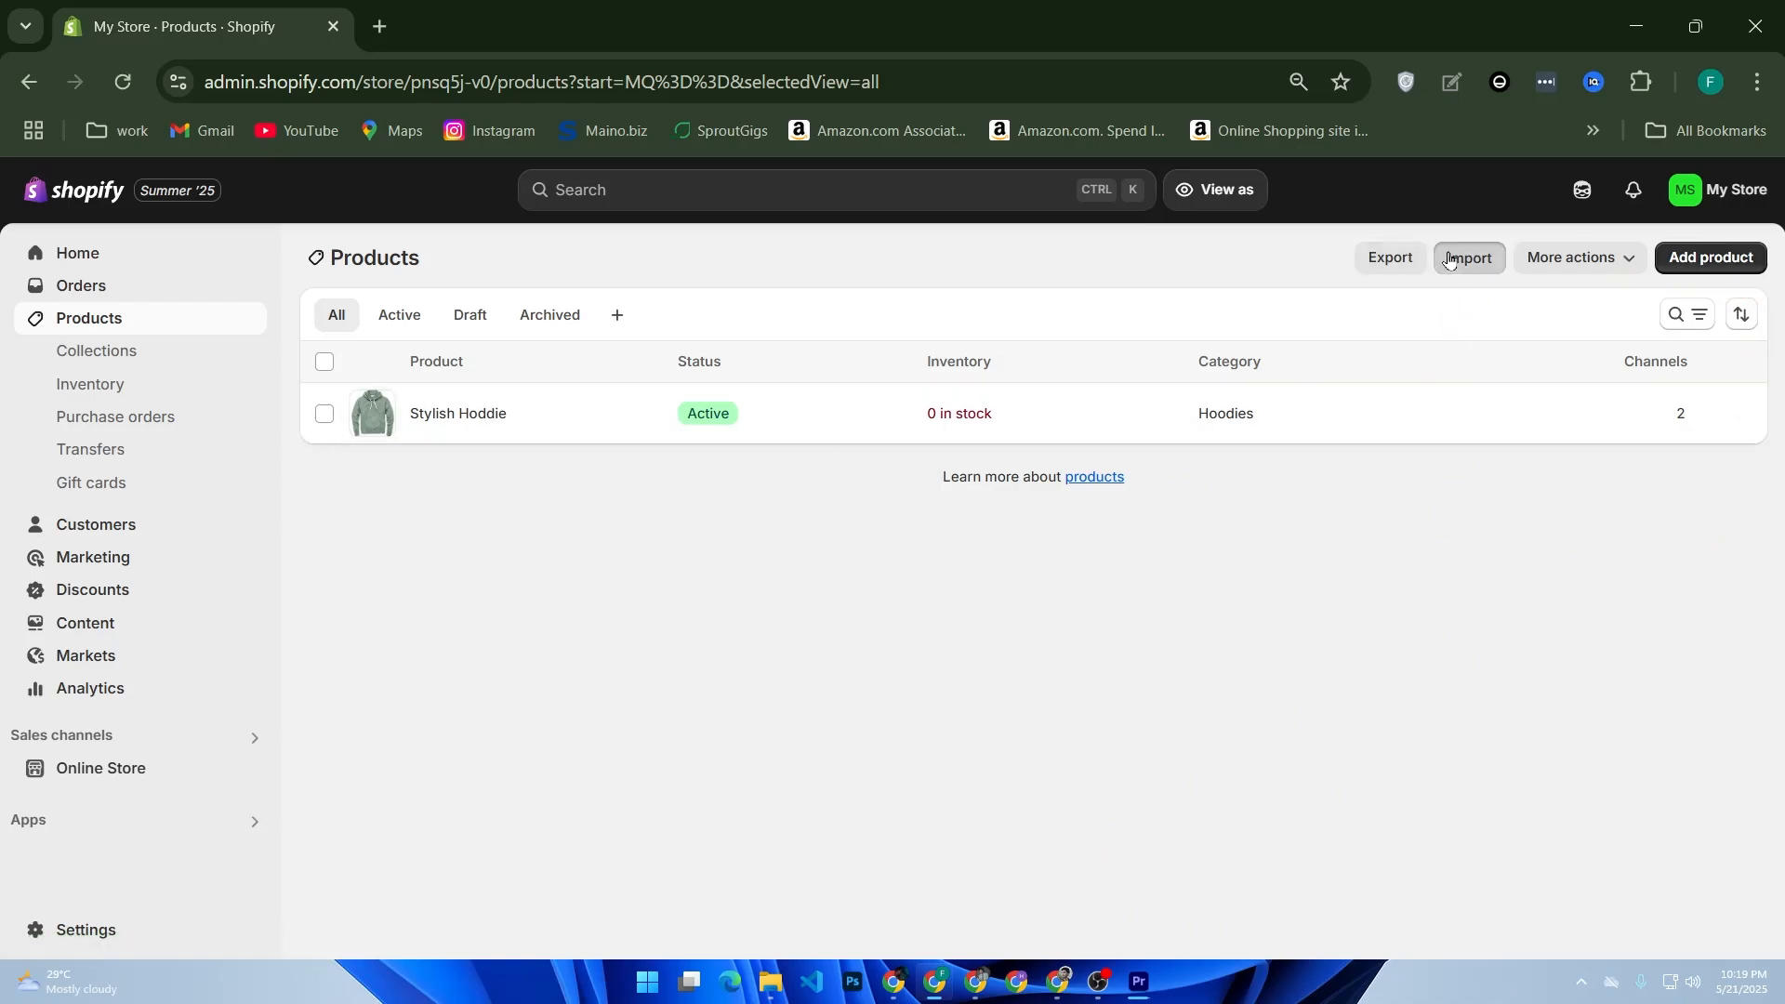
click(865, 545)
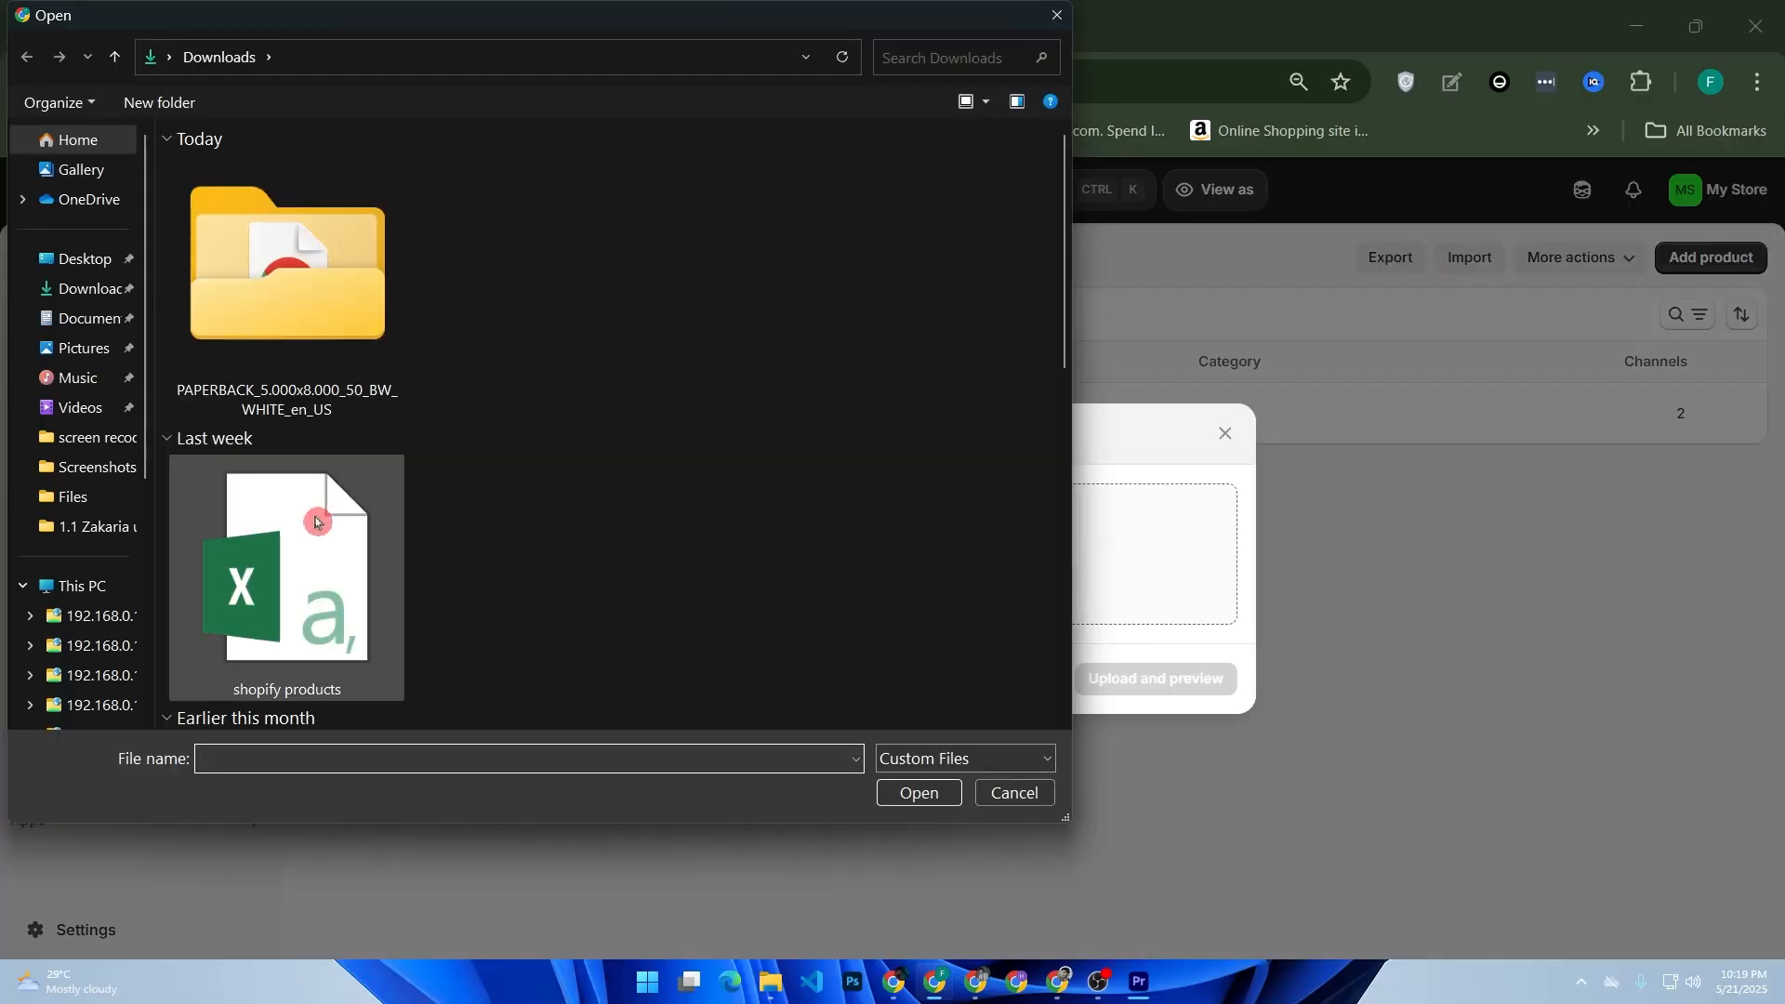
double_click(313, 522)
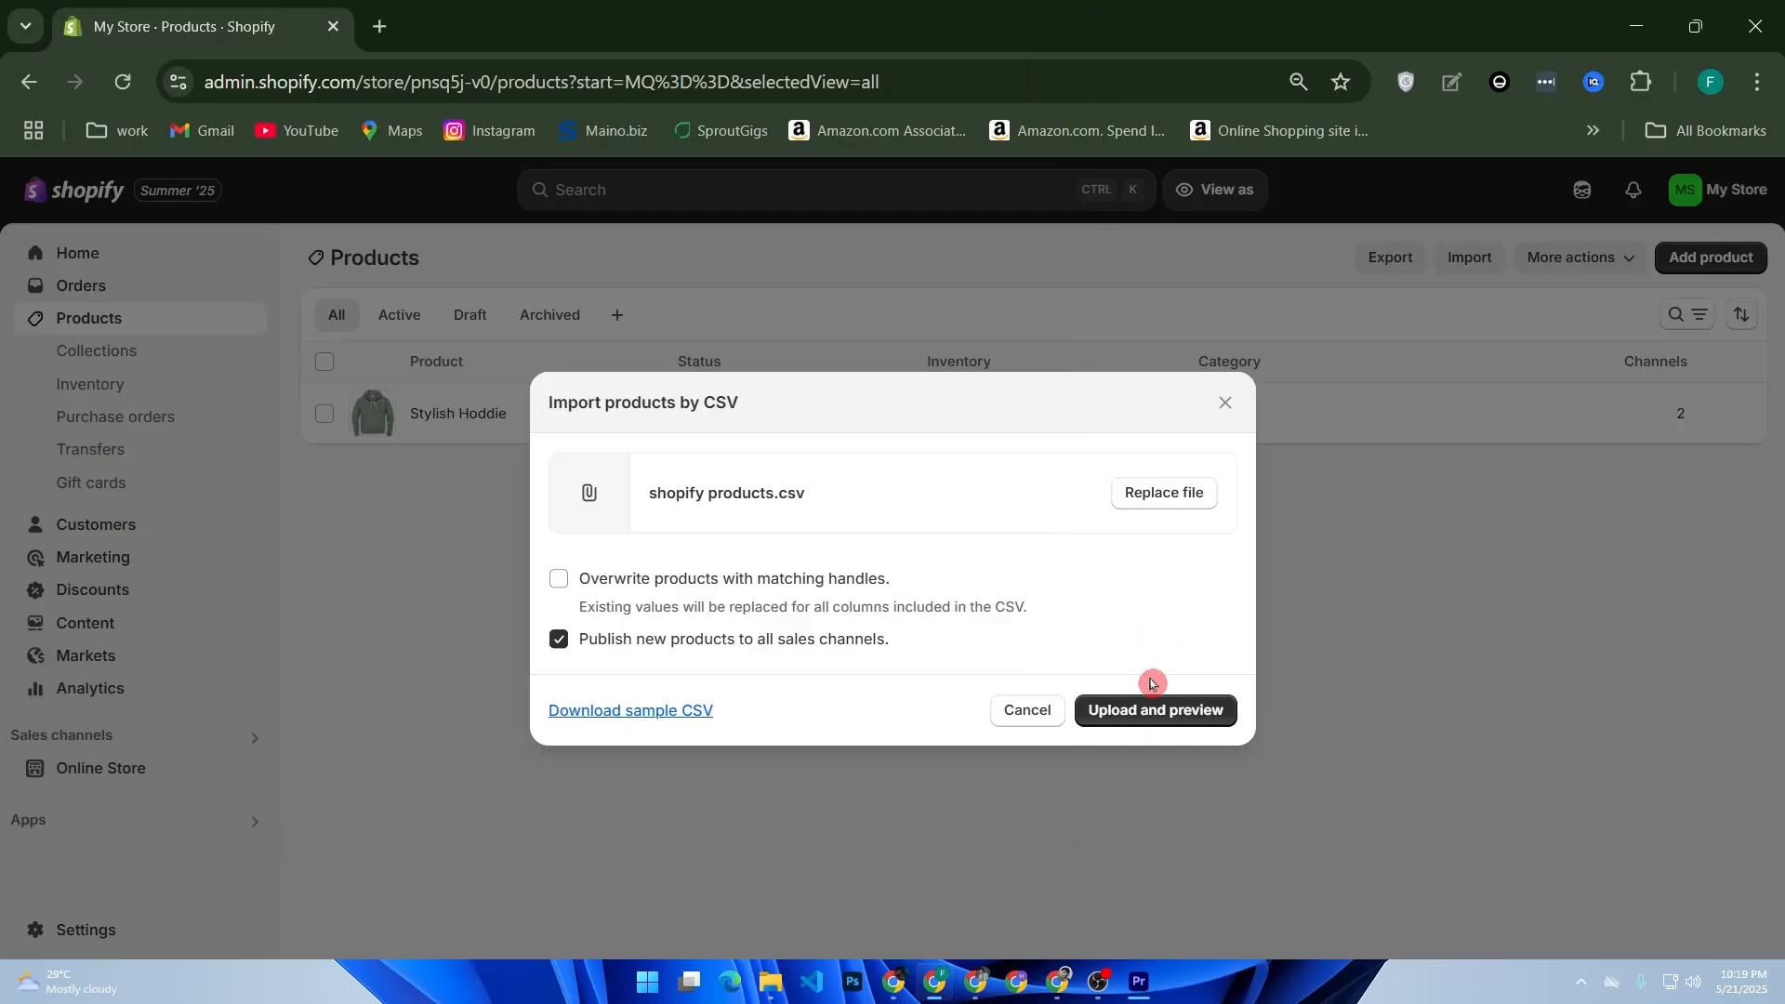
click(1153, 712)
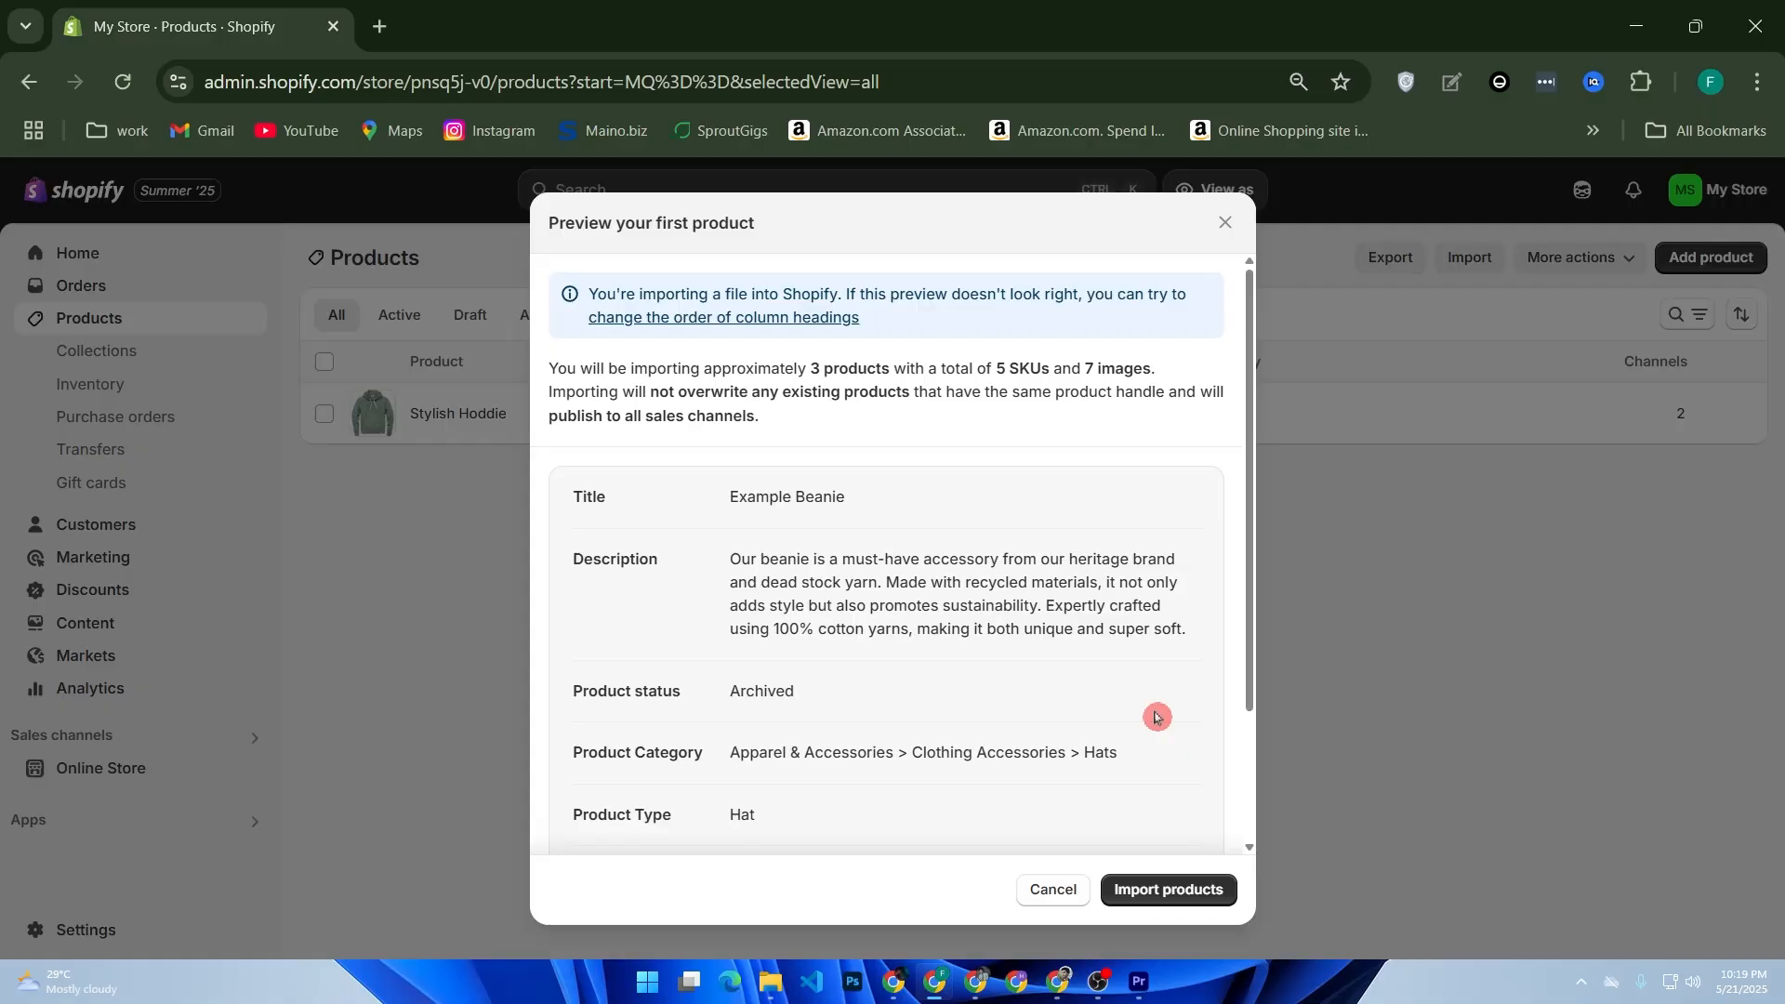
click(1193, 888)
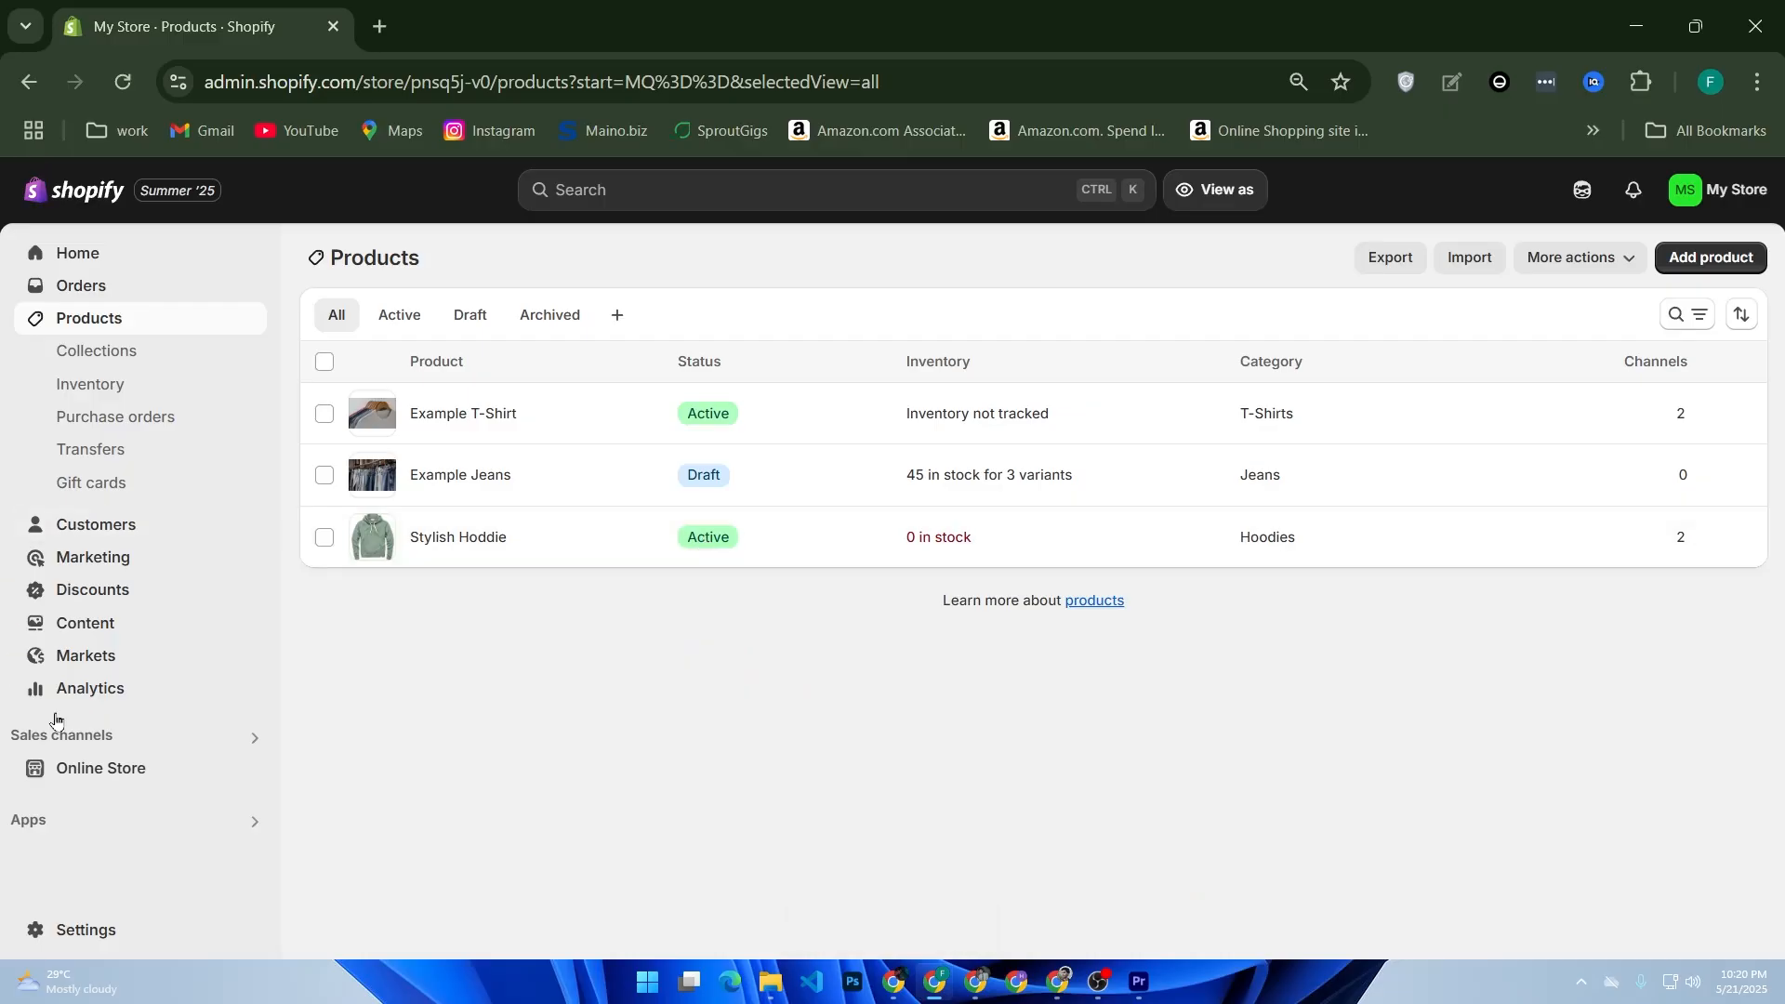
Open the online store's themes and look over the current theme, the generated themes and the popular free themes.
click(133, 770)
click(141, 764)
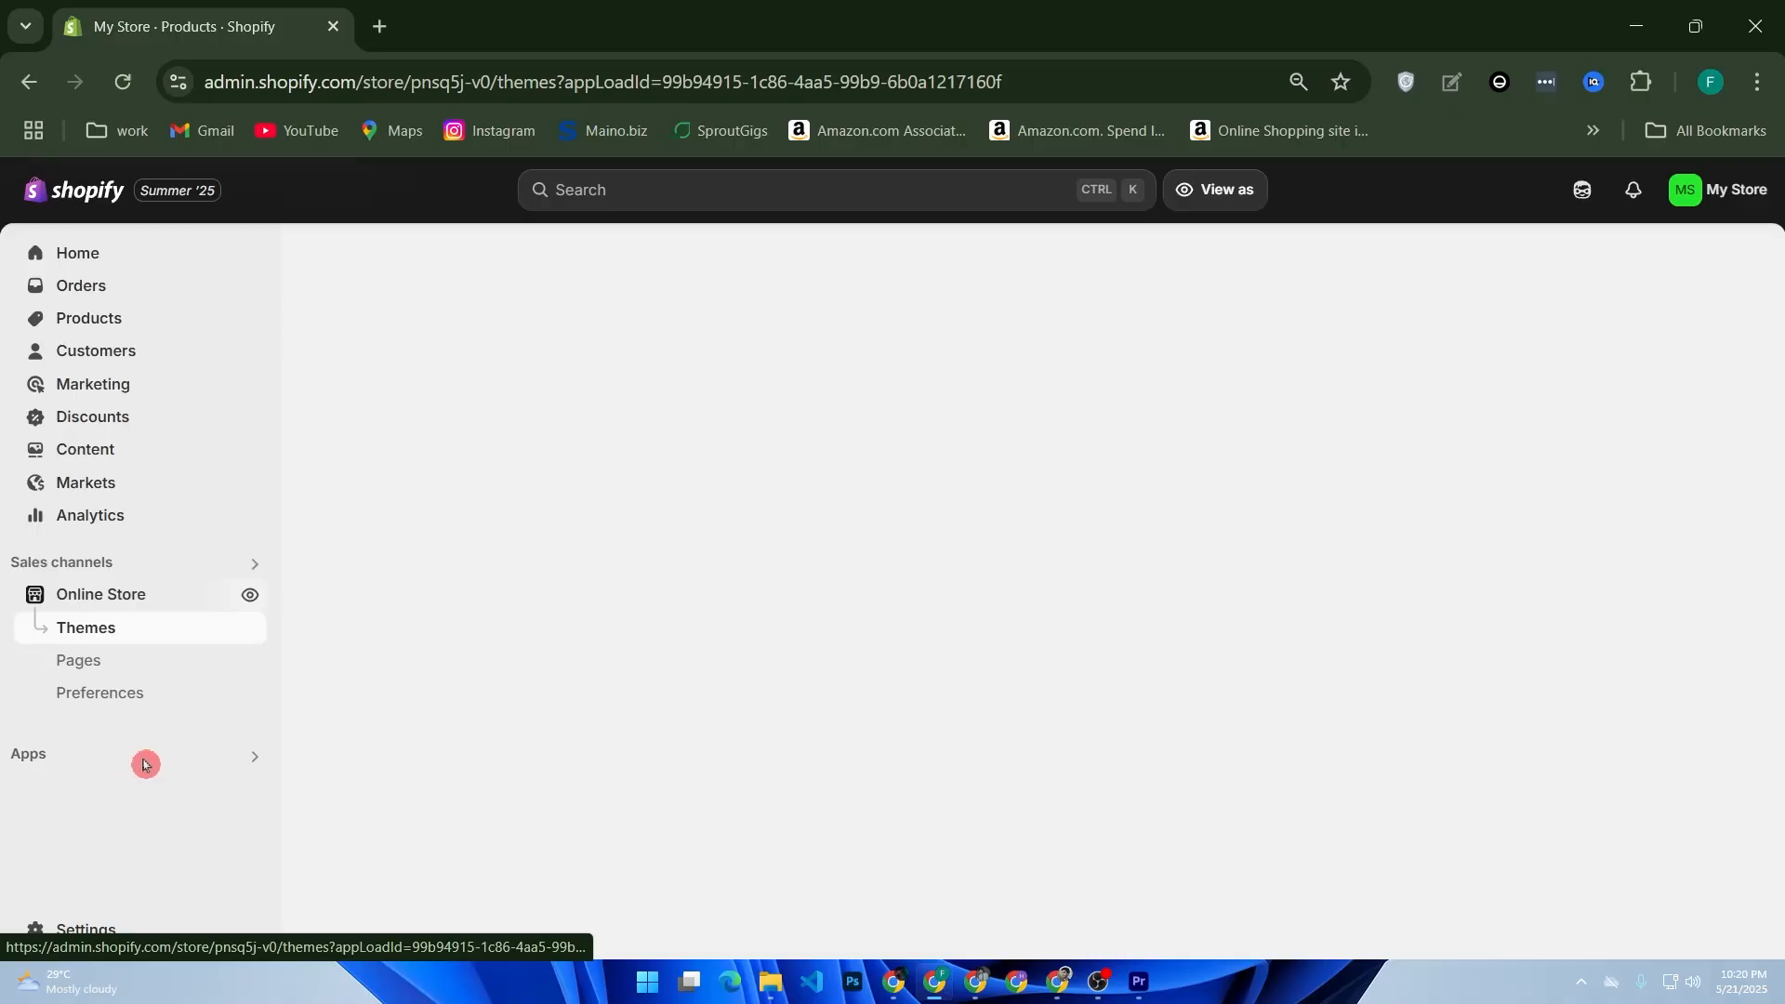
click(441, 810)
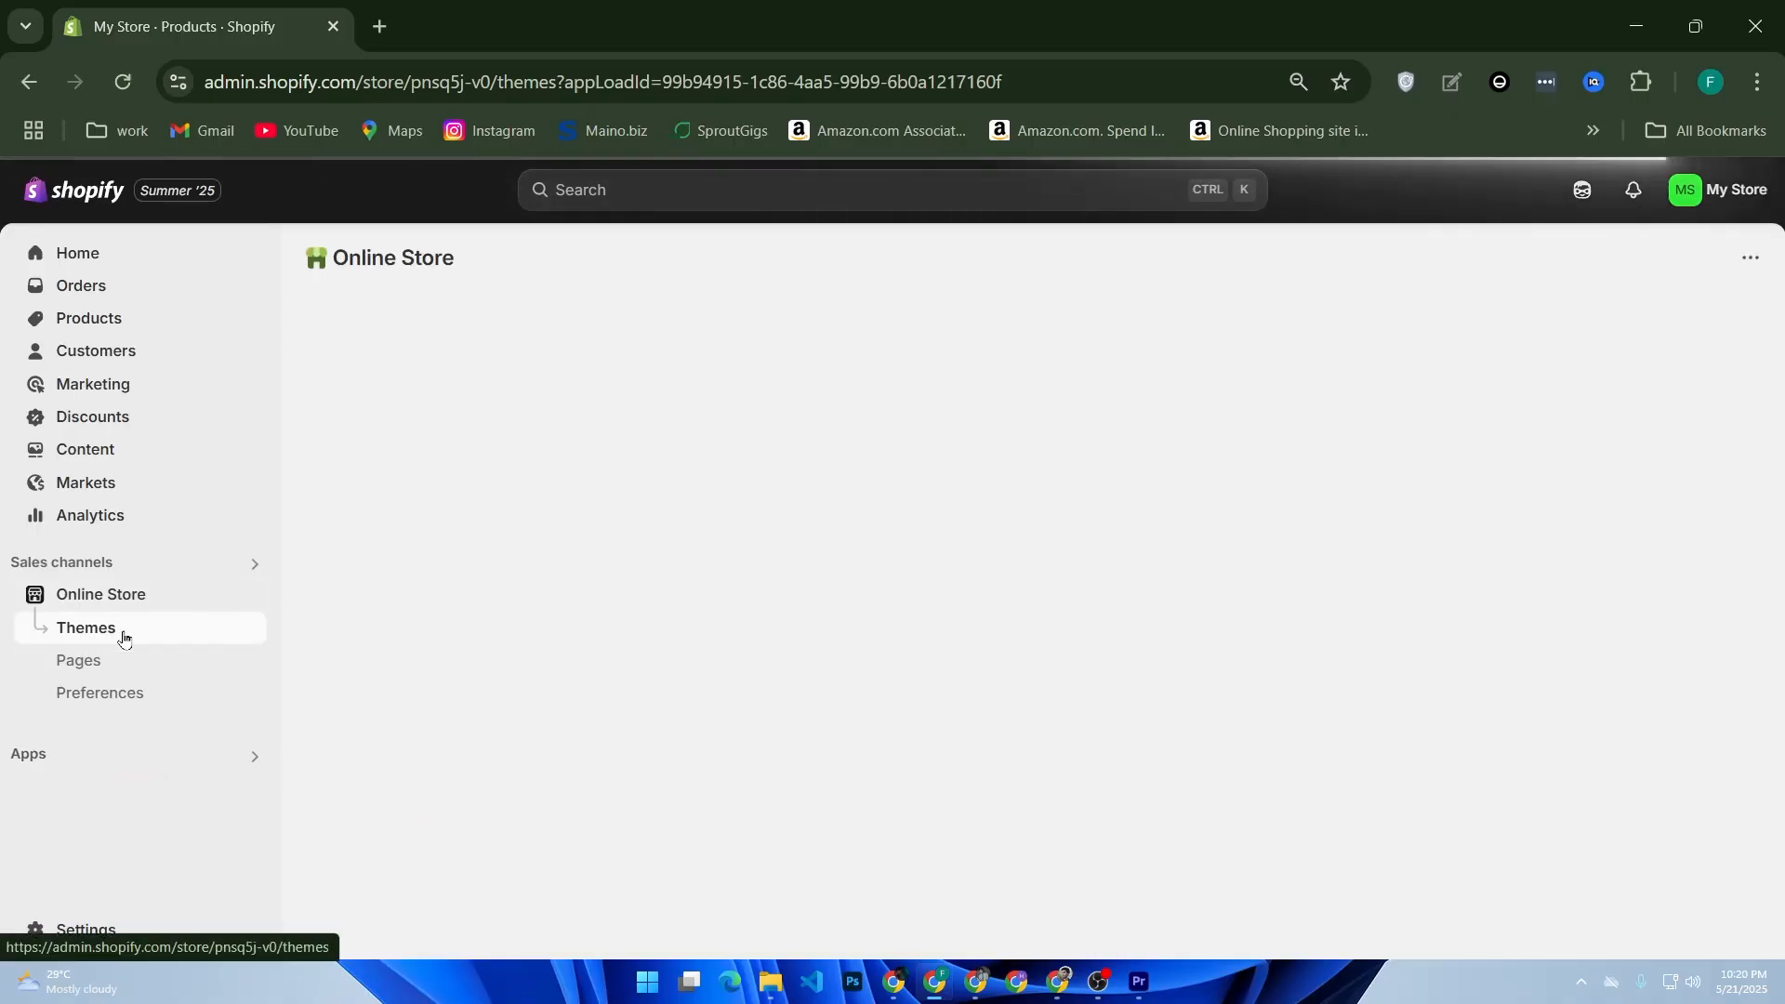
scroll(739, 712, down, 1)
scroll(740, 712, down, 2)
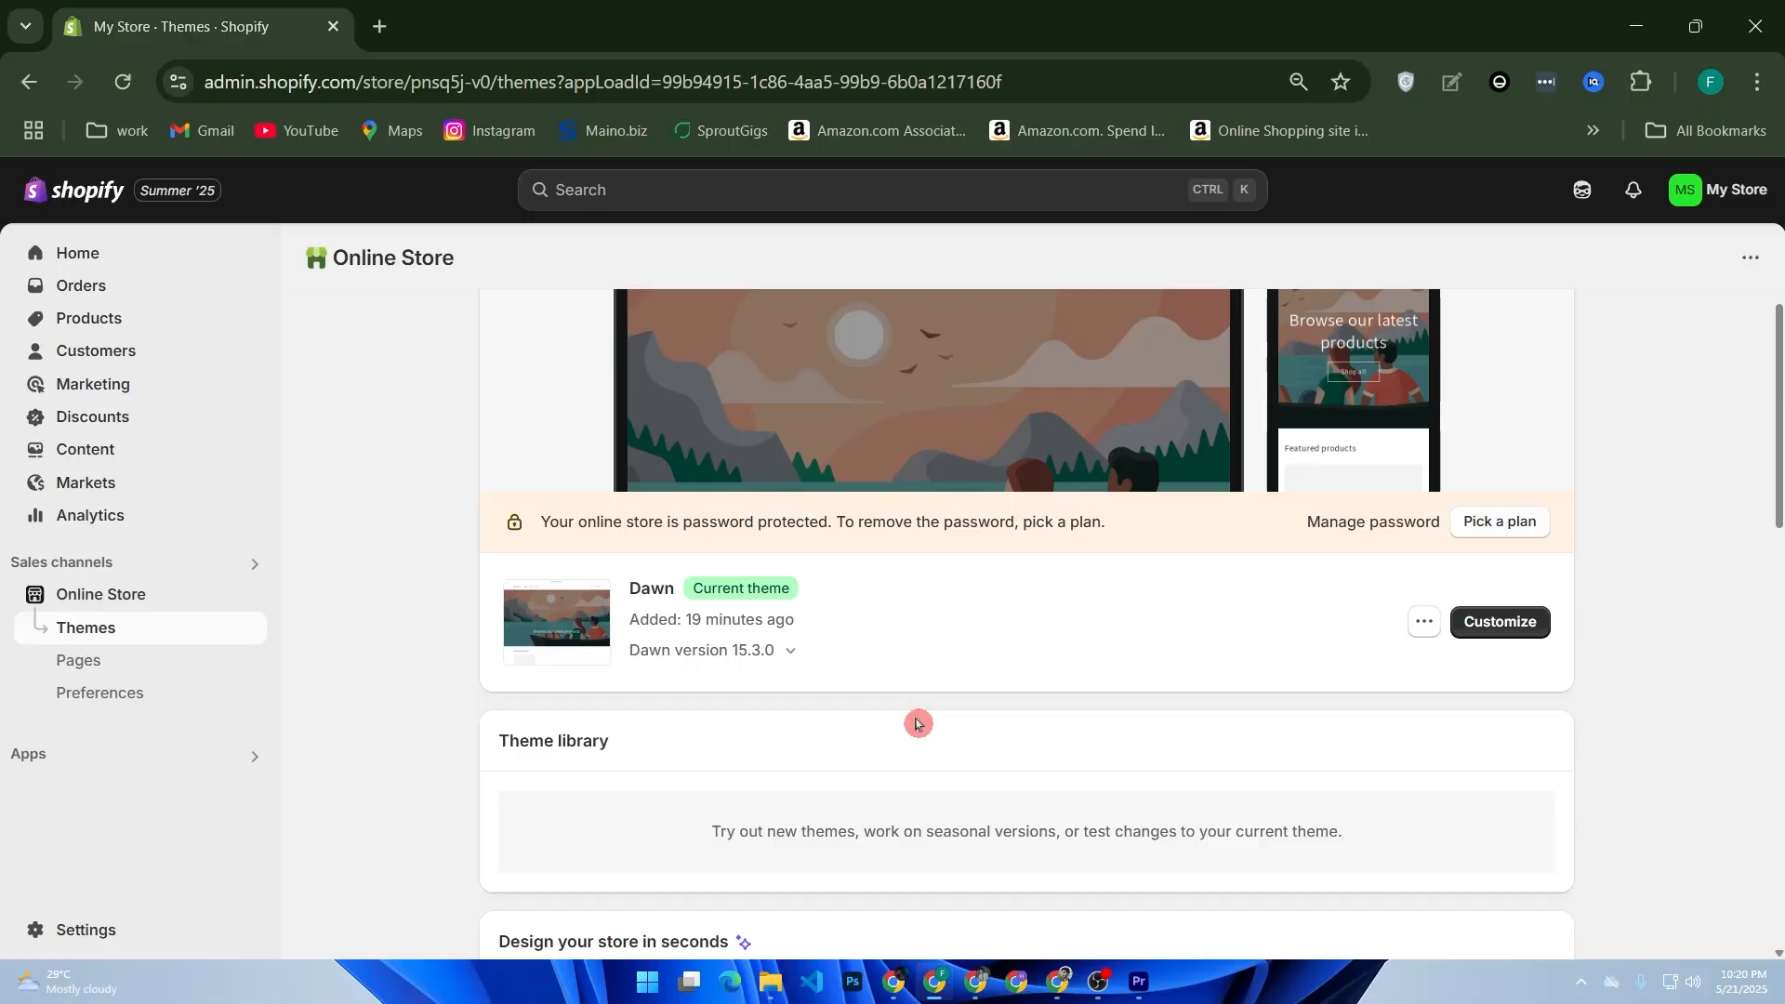
scroll(916, 724, down, 5)
scroll(916, 720, down, 5)
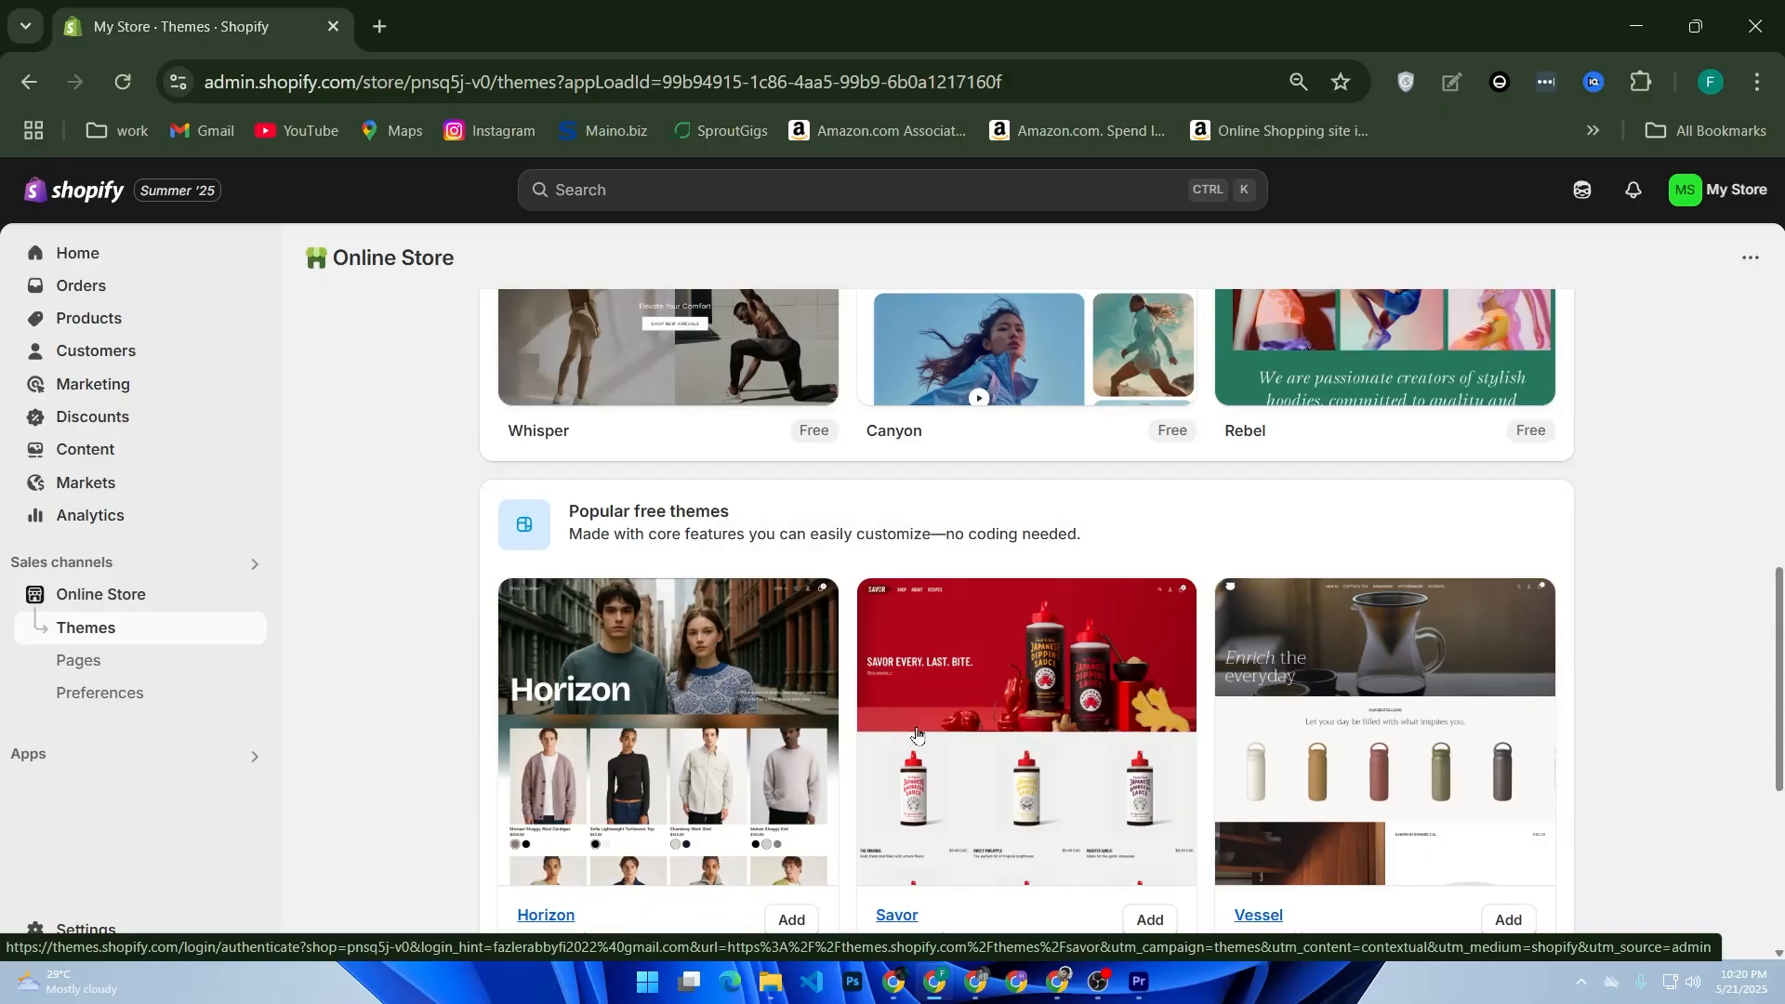
scroll(916, 735, up, 5)
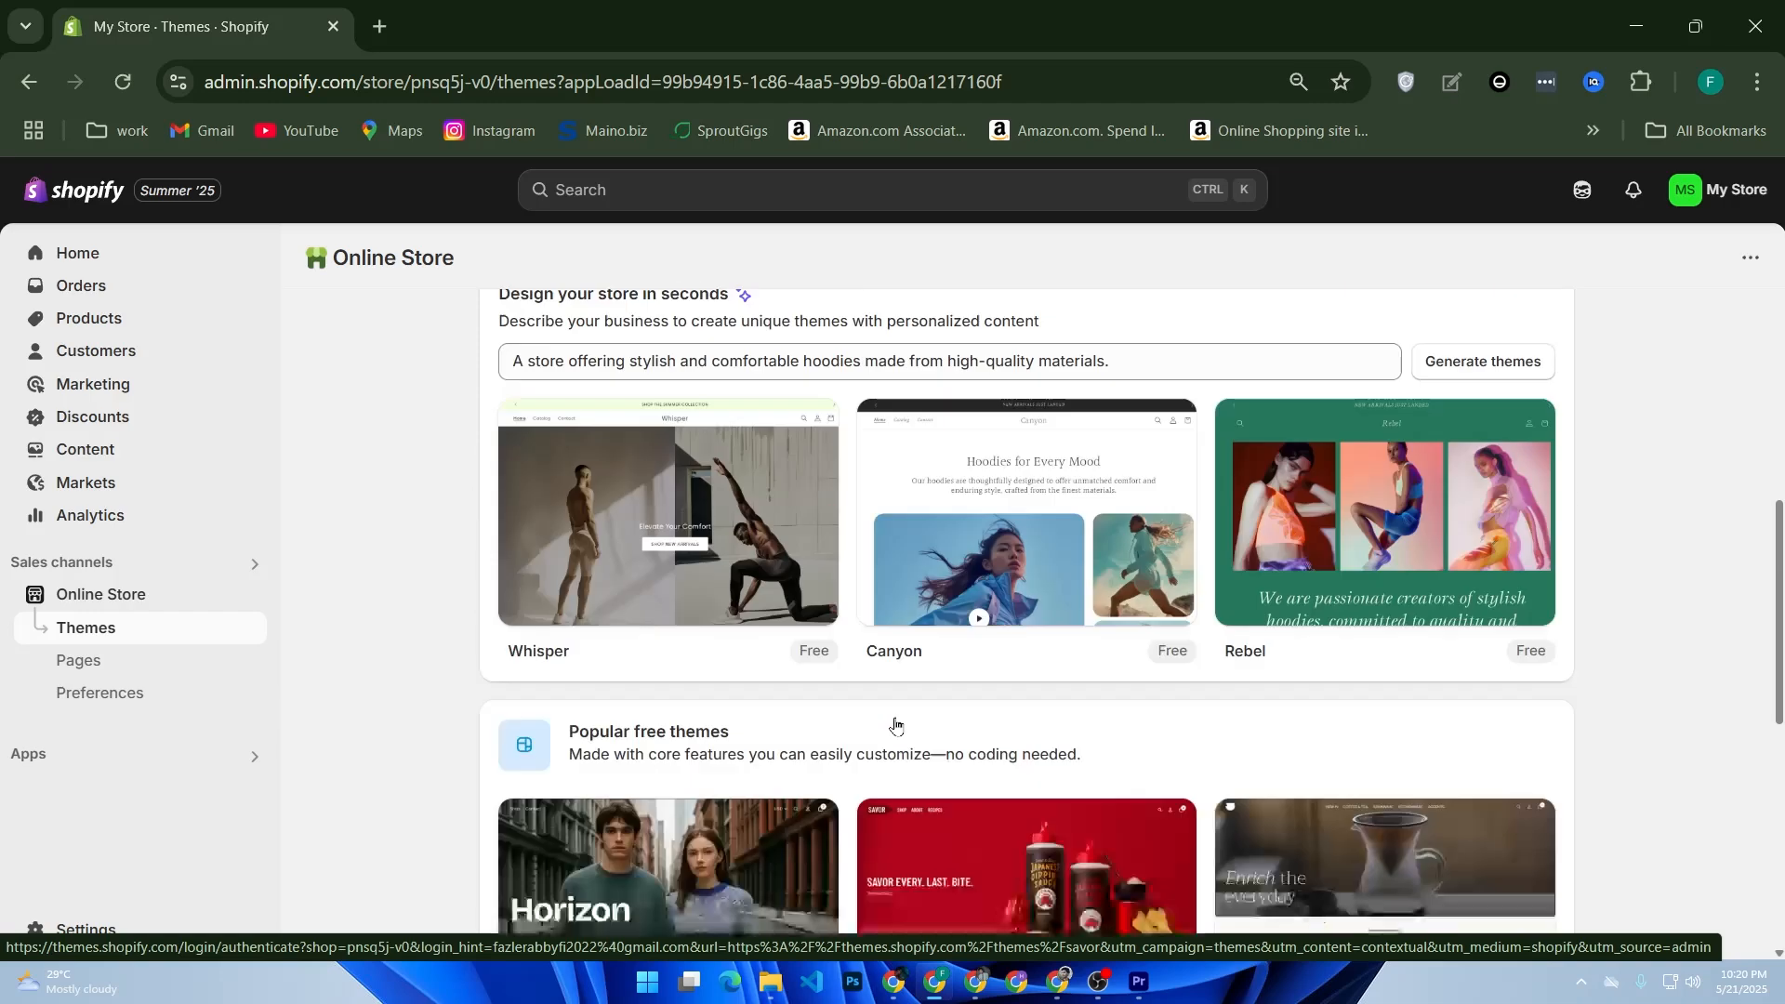
Open the current Dawn theme in the theme editor for customization.
click(1499, 620)
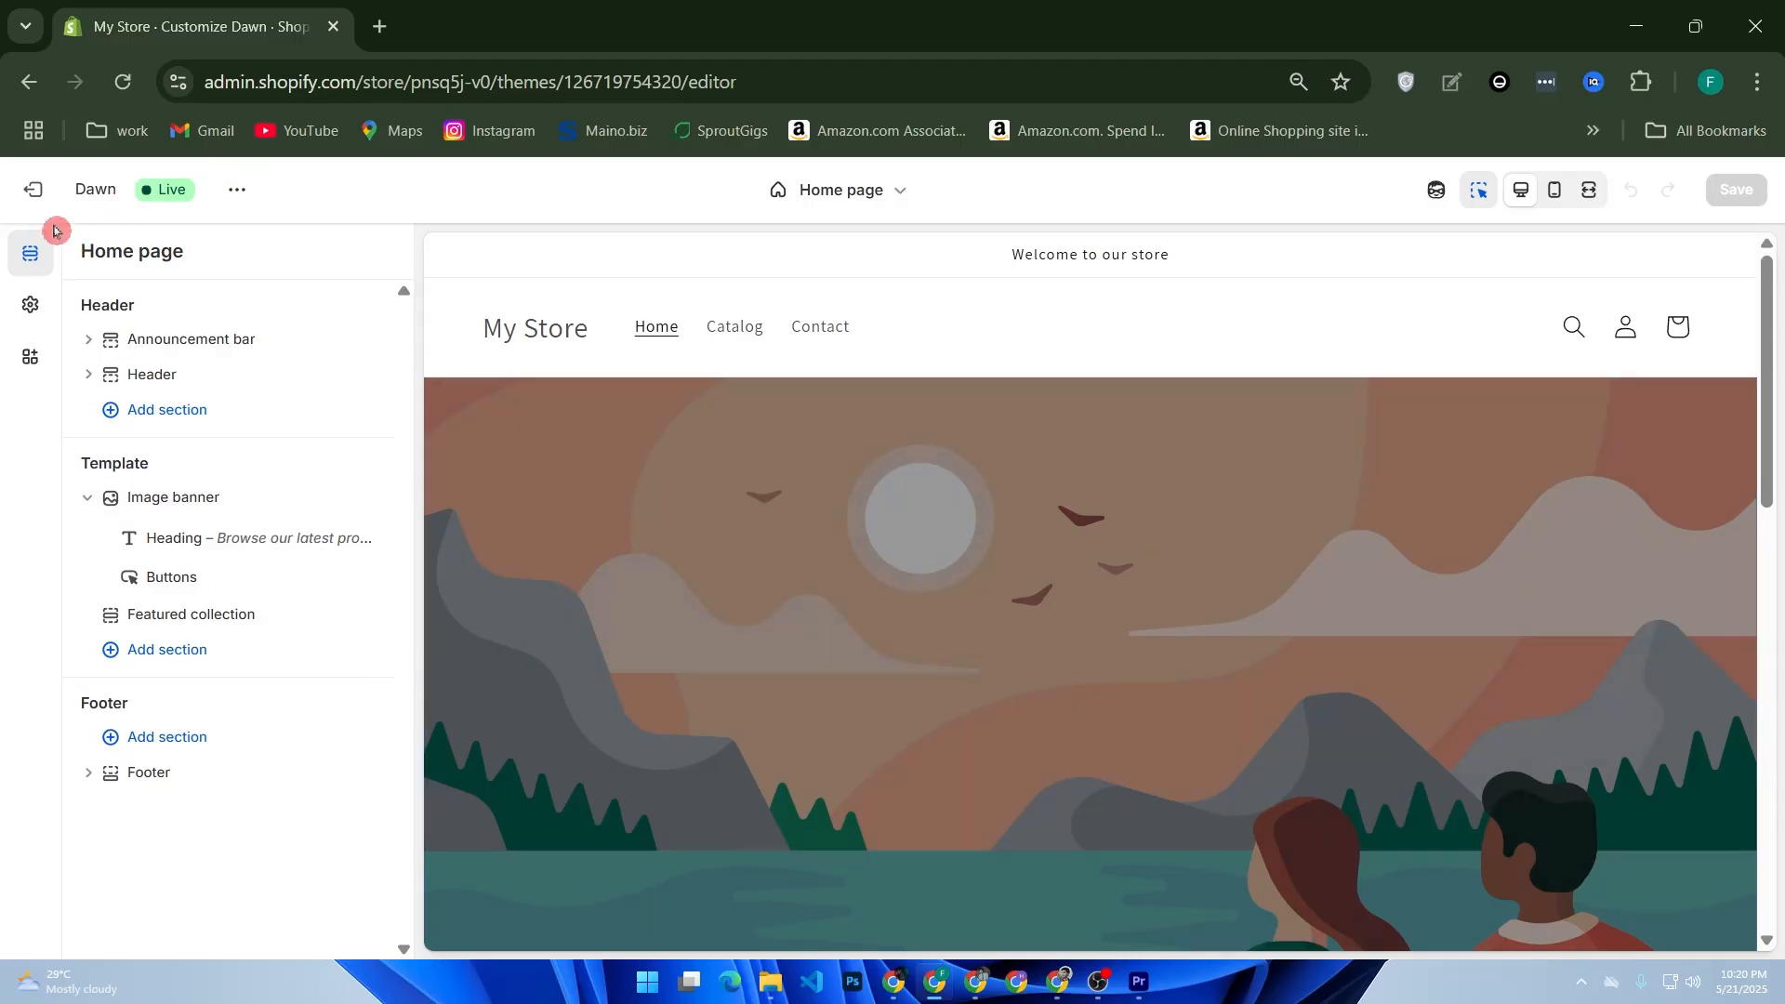
click(33, 189)
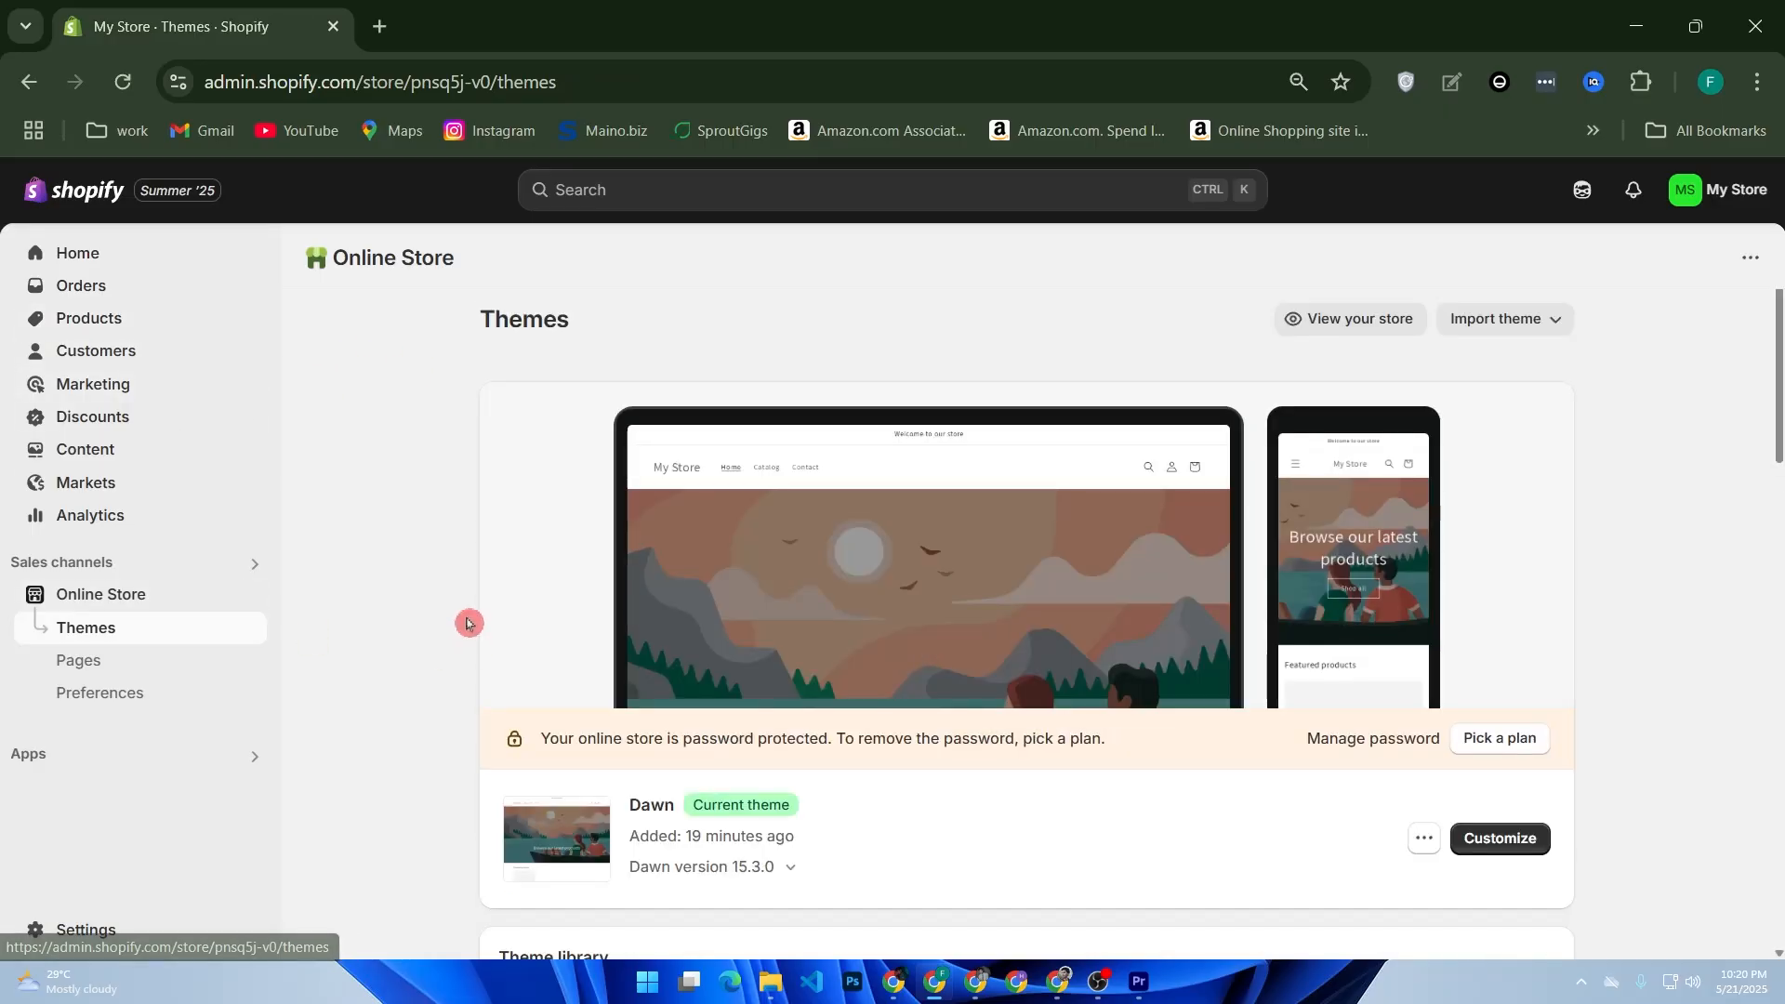
key(alt+Left)
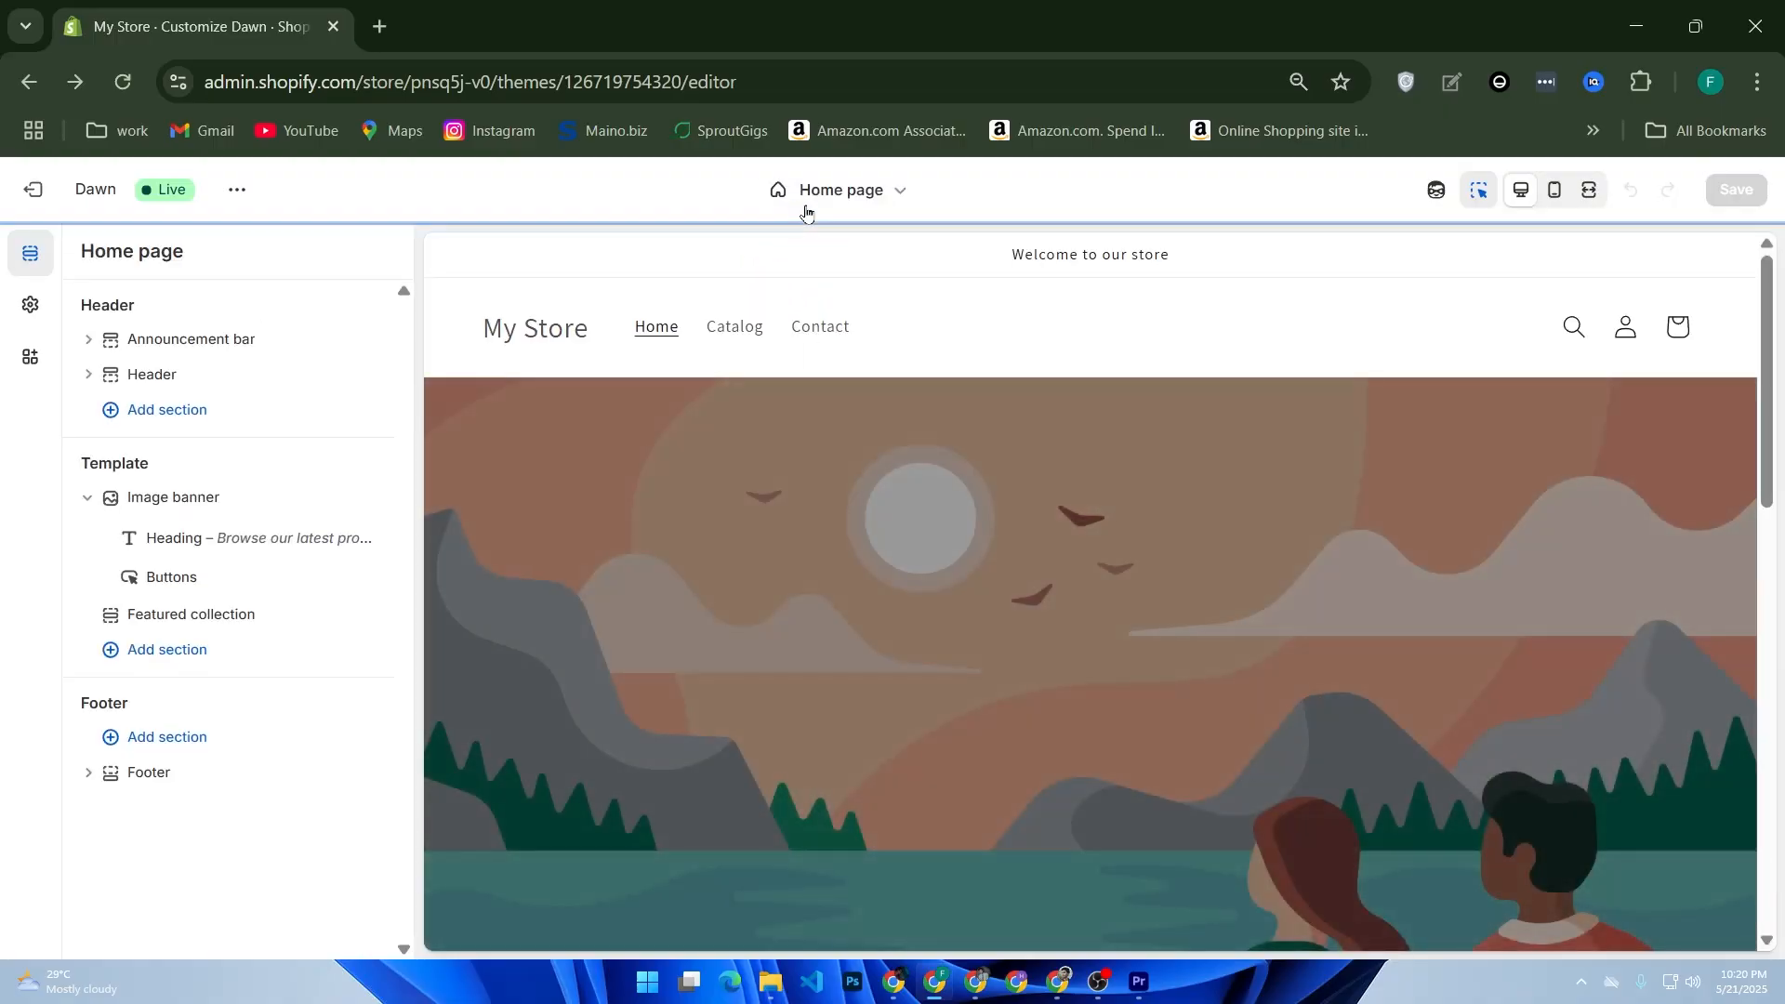
Create a page template named about us based on the contact template and check its preview.
click(808, 203)
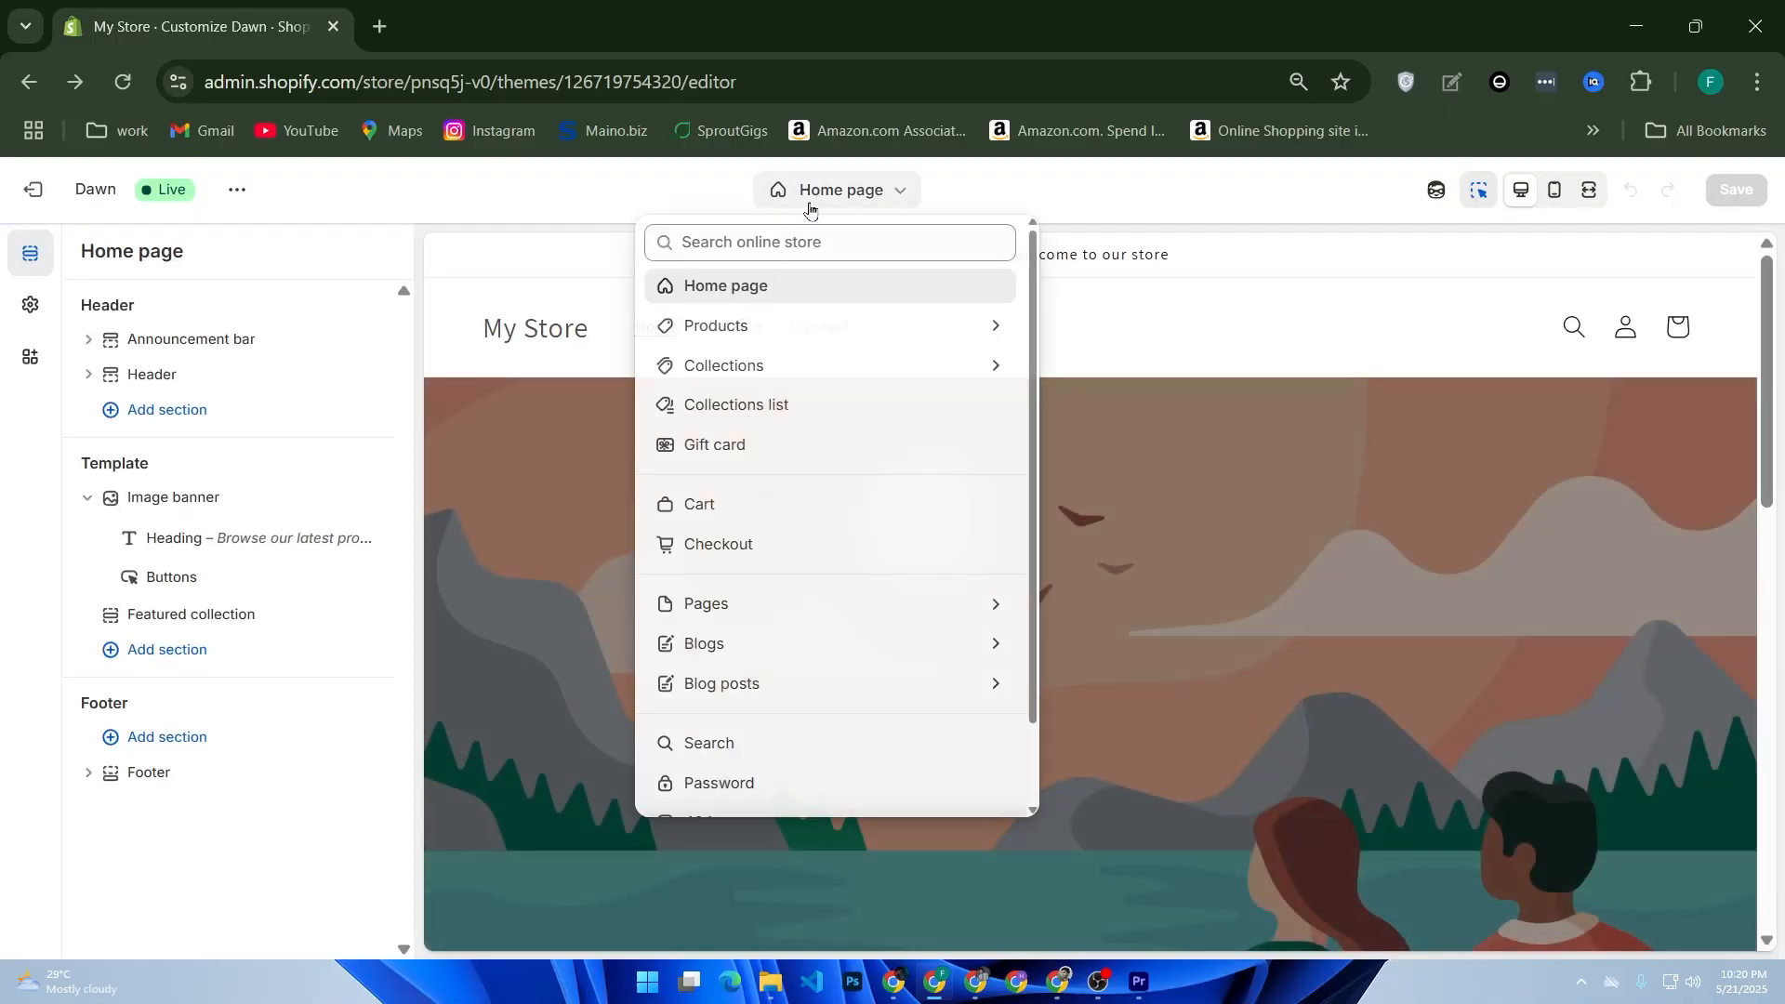
click(724, 604)
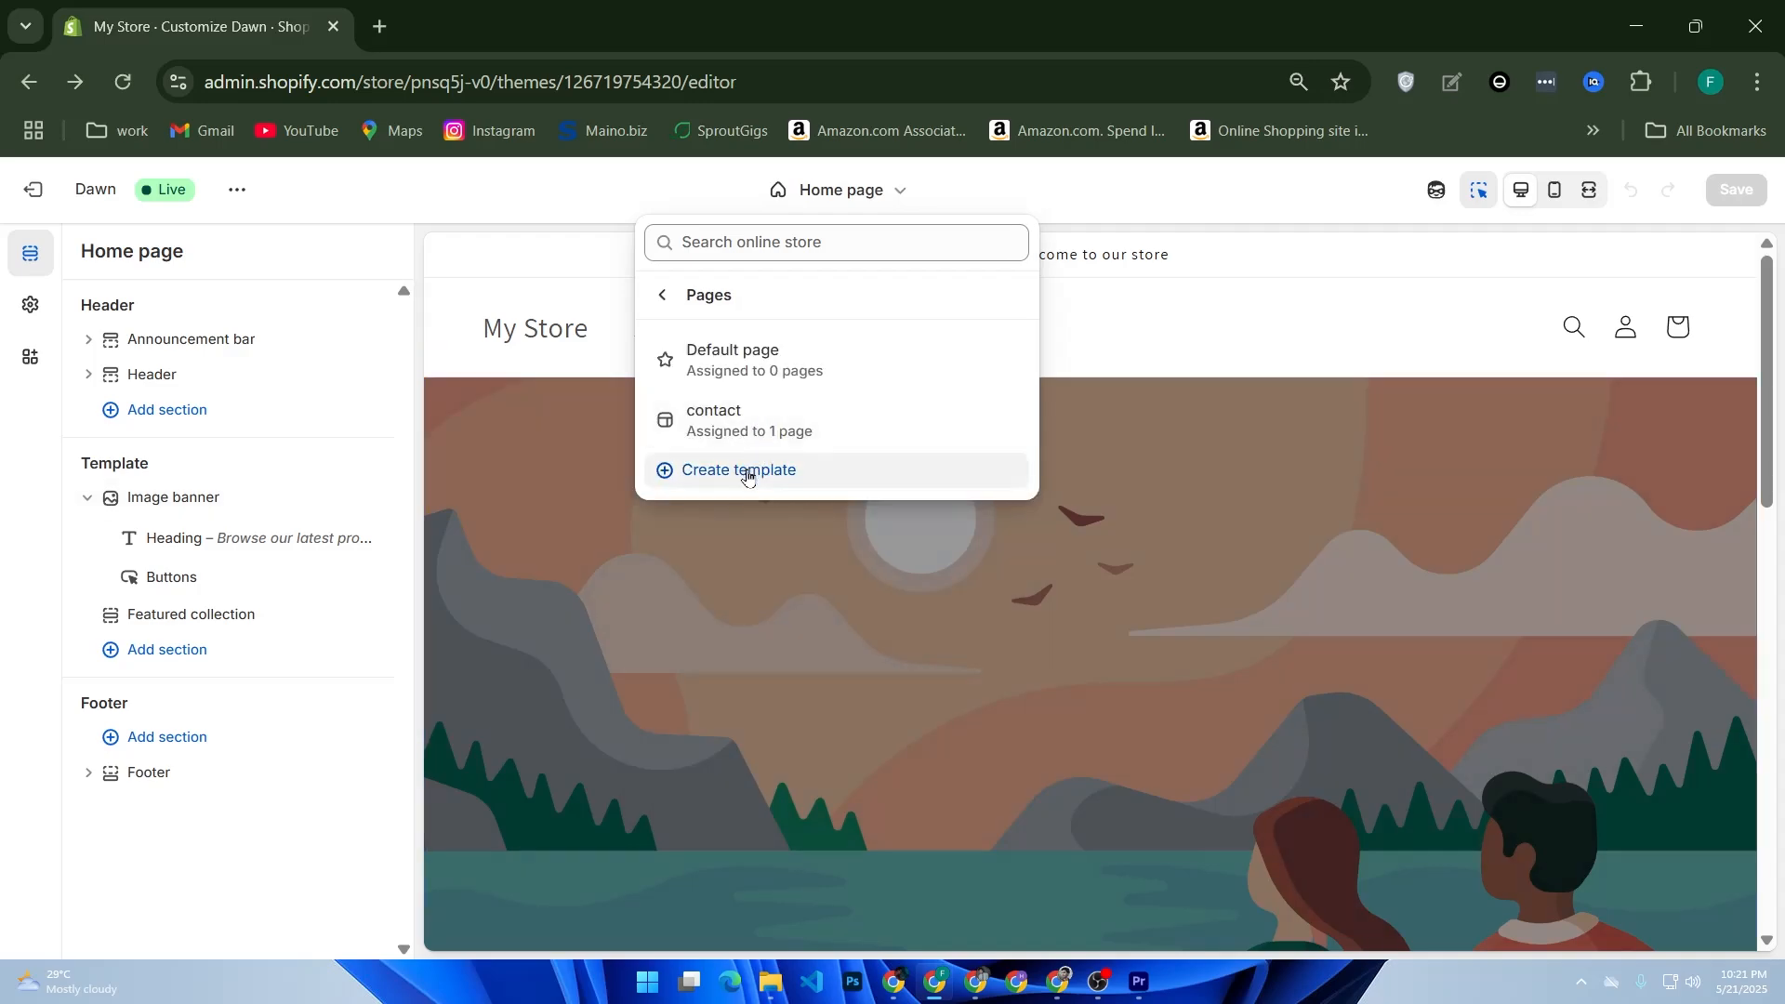
click(746, 473)
click(657, 535)
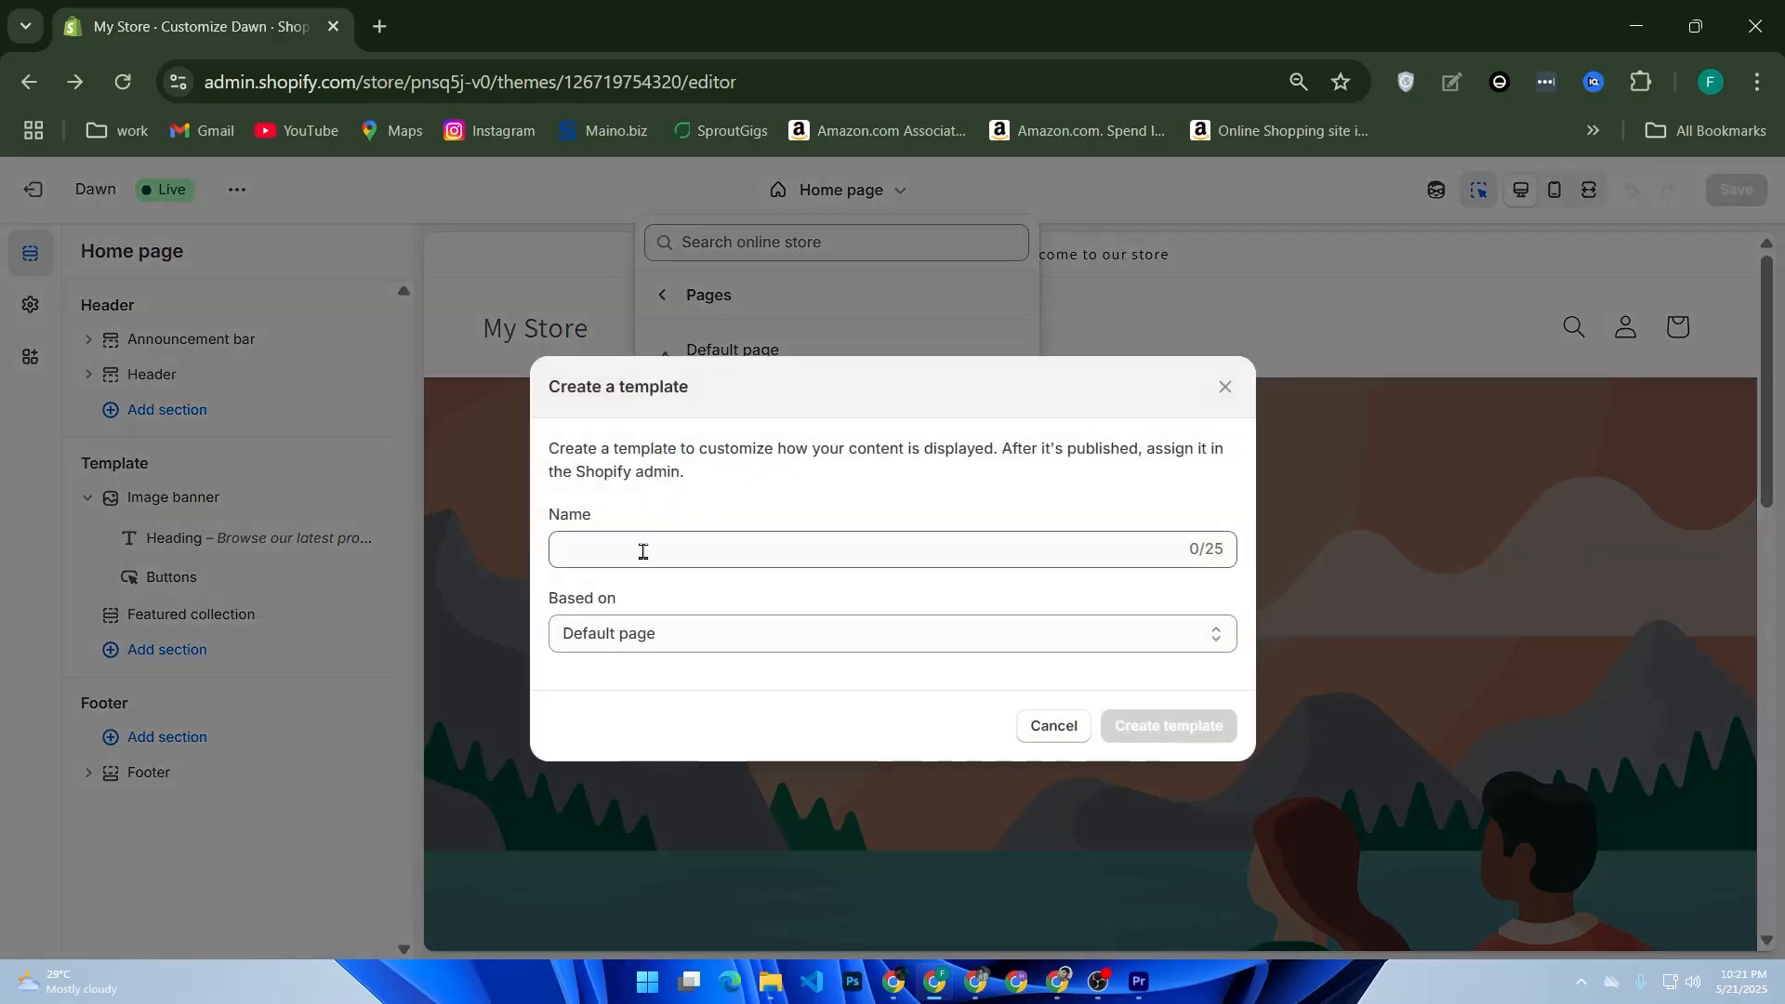
click(720, 562)
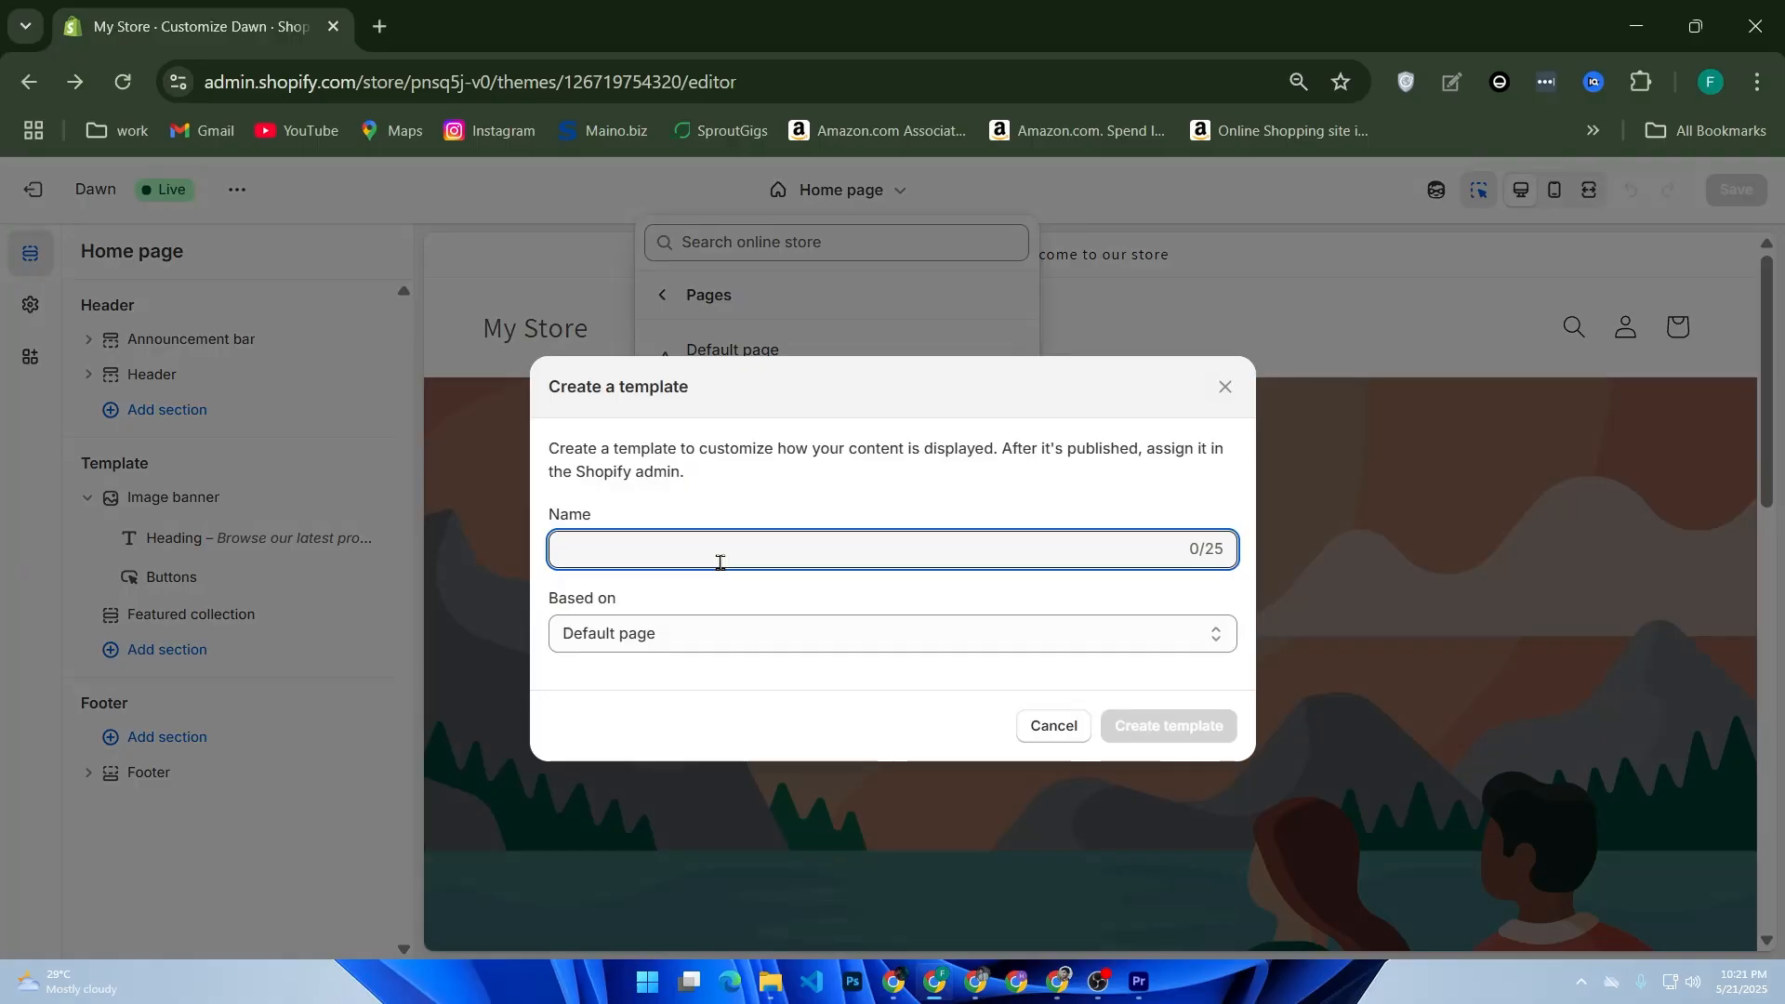
text(about us)
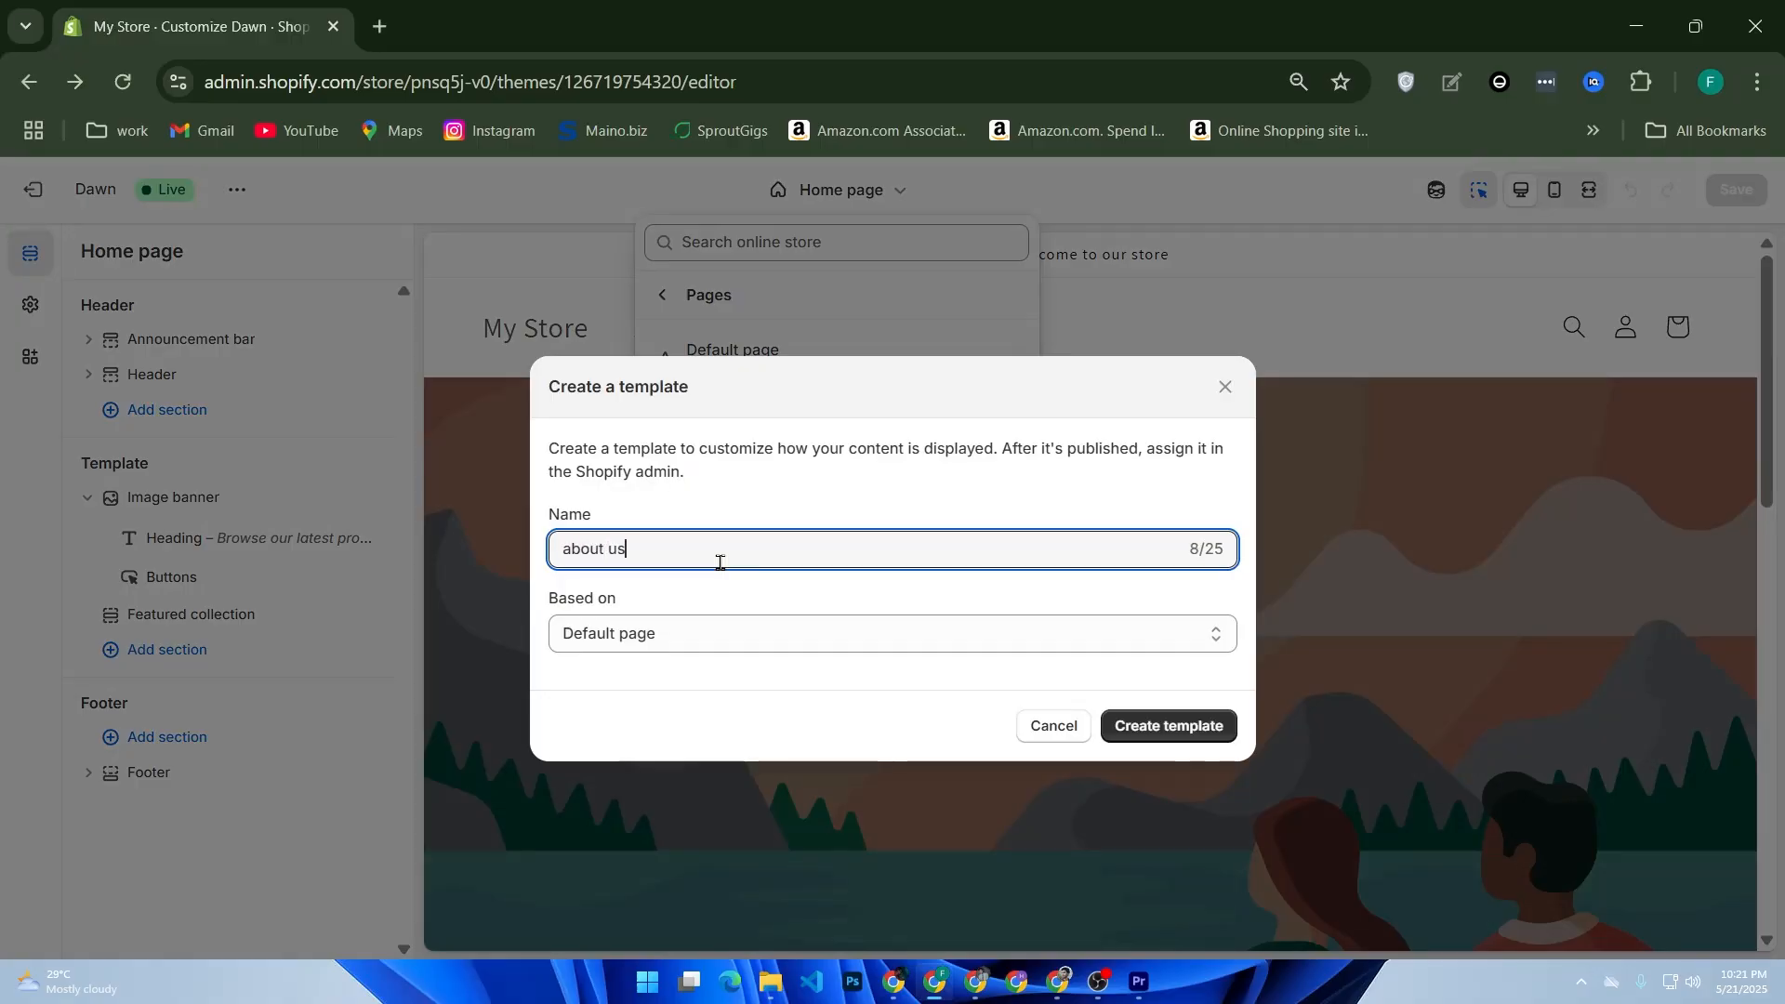
click(703, 622)
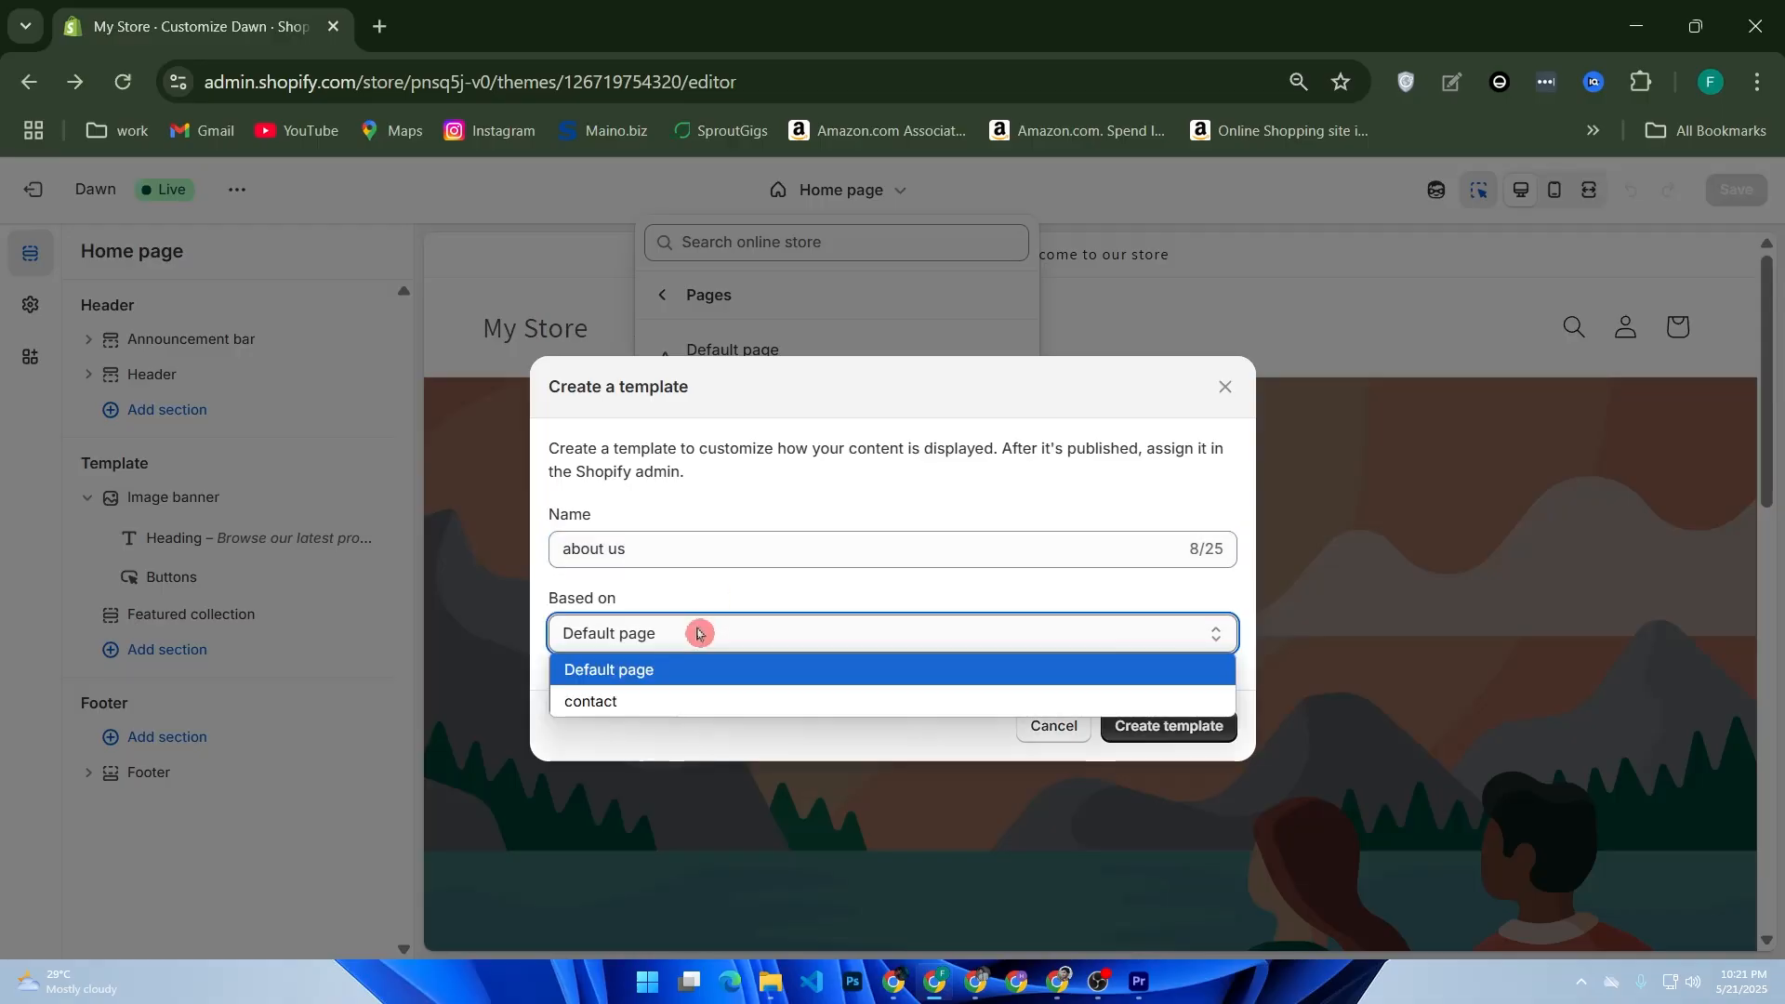
click(672, 699)
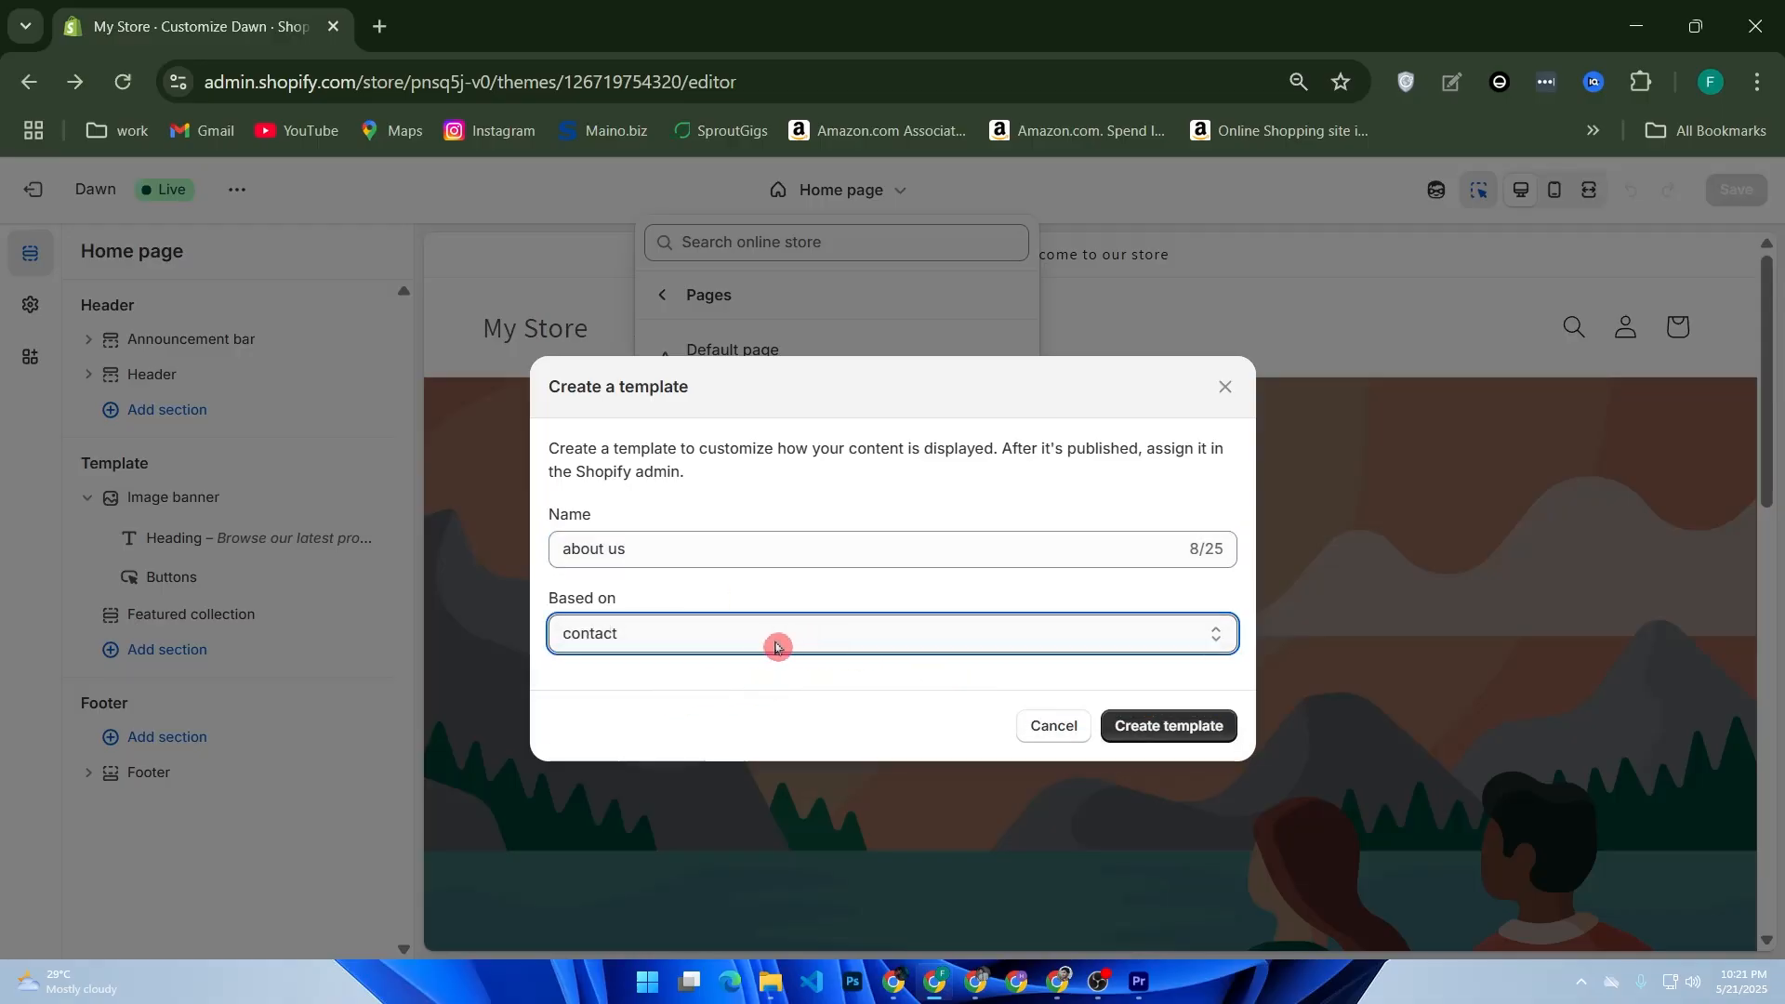
click(1152, 725)
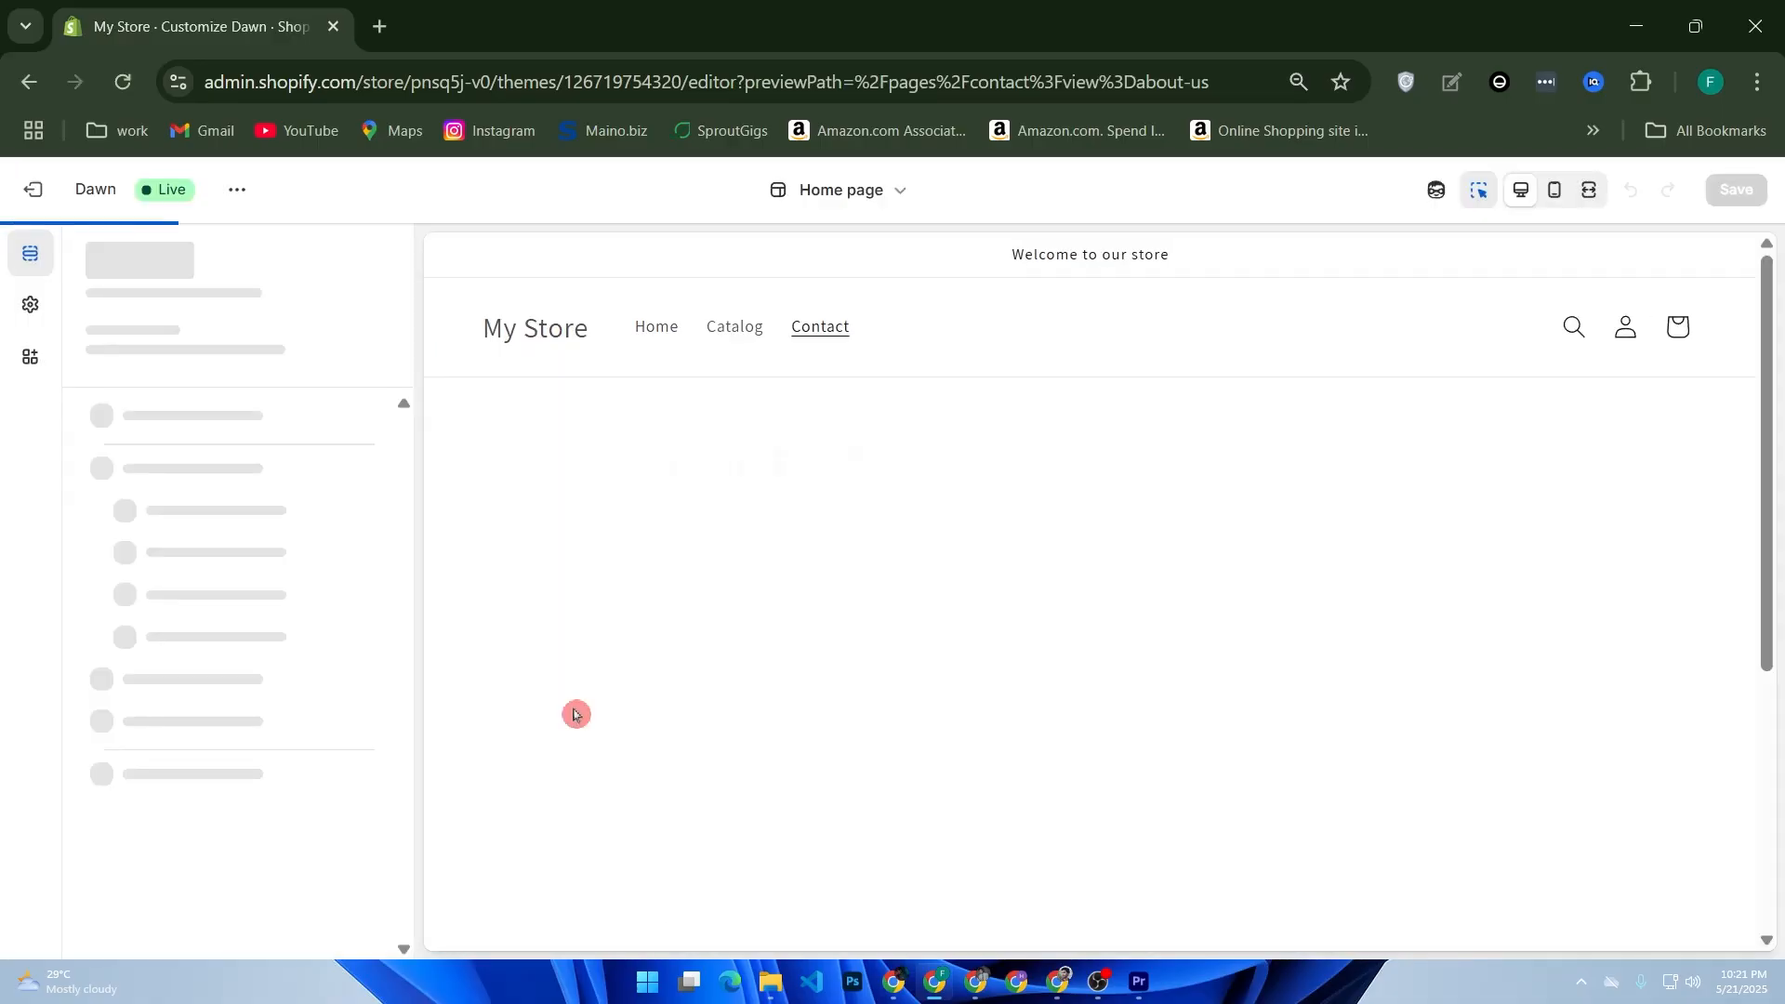
scroll(783, 661, down, 2)
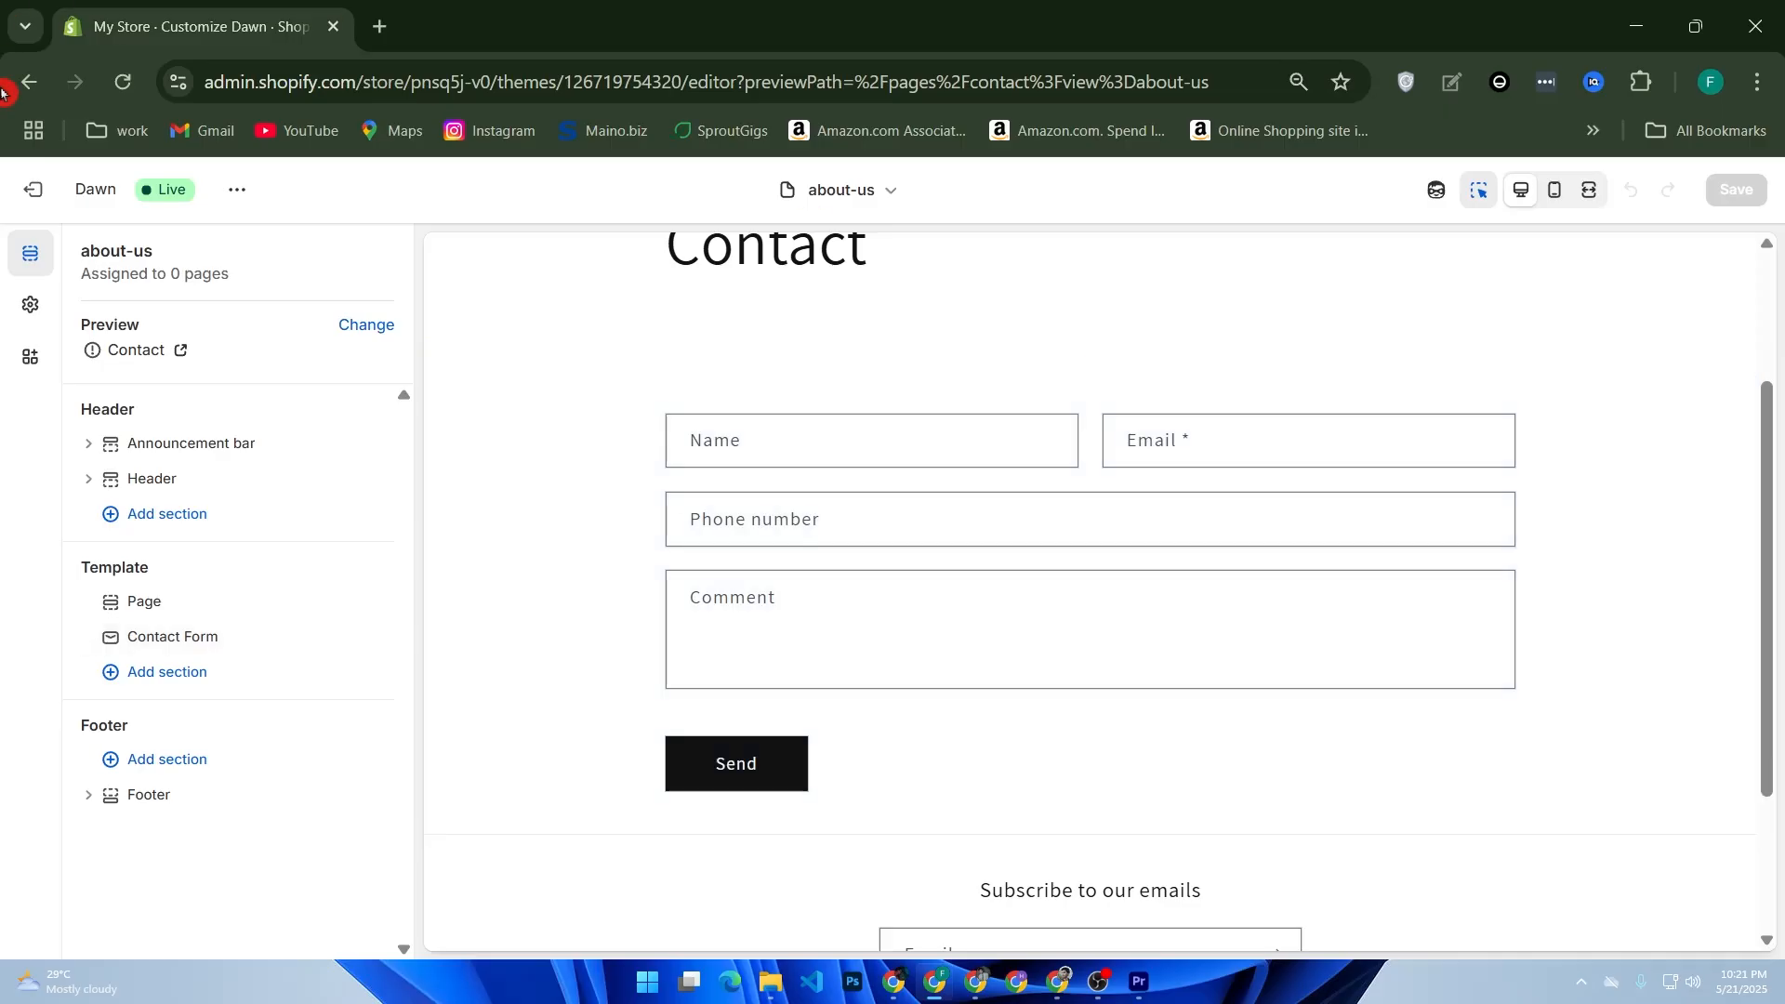
Leave the theme editor and open the payment settings of the store.
click(33, 189)
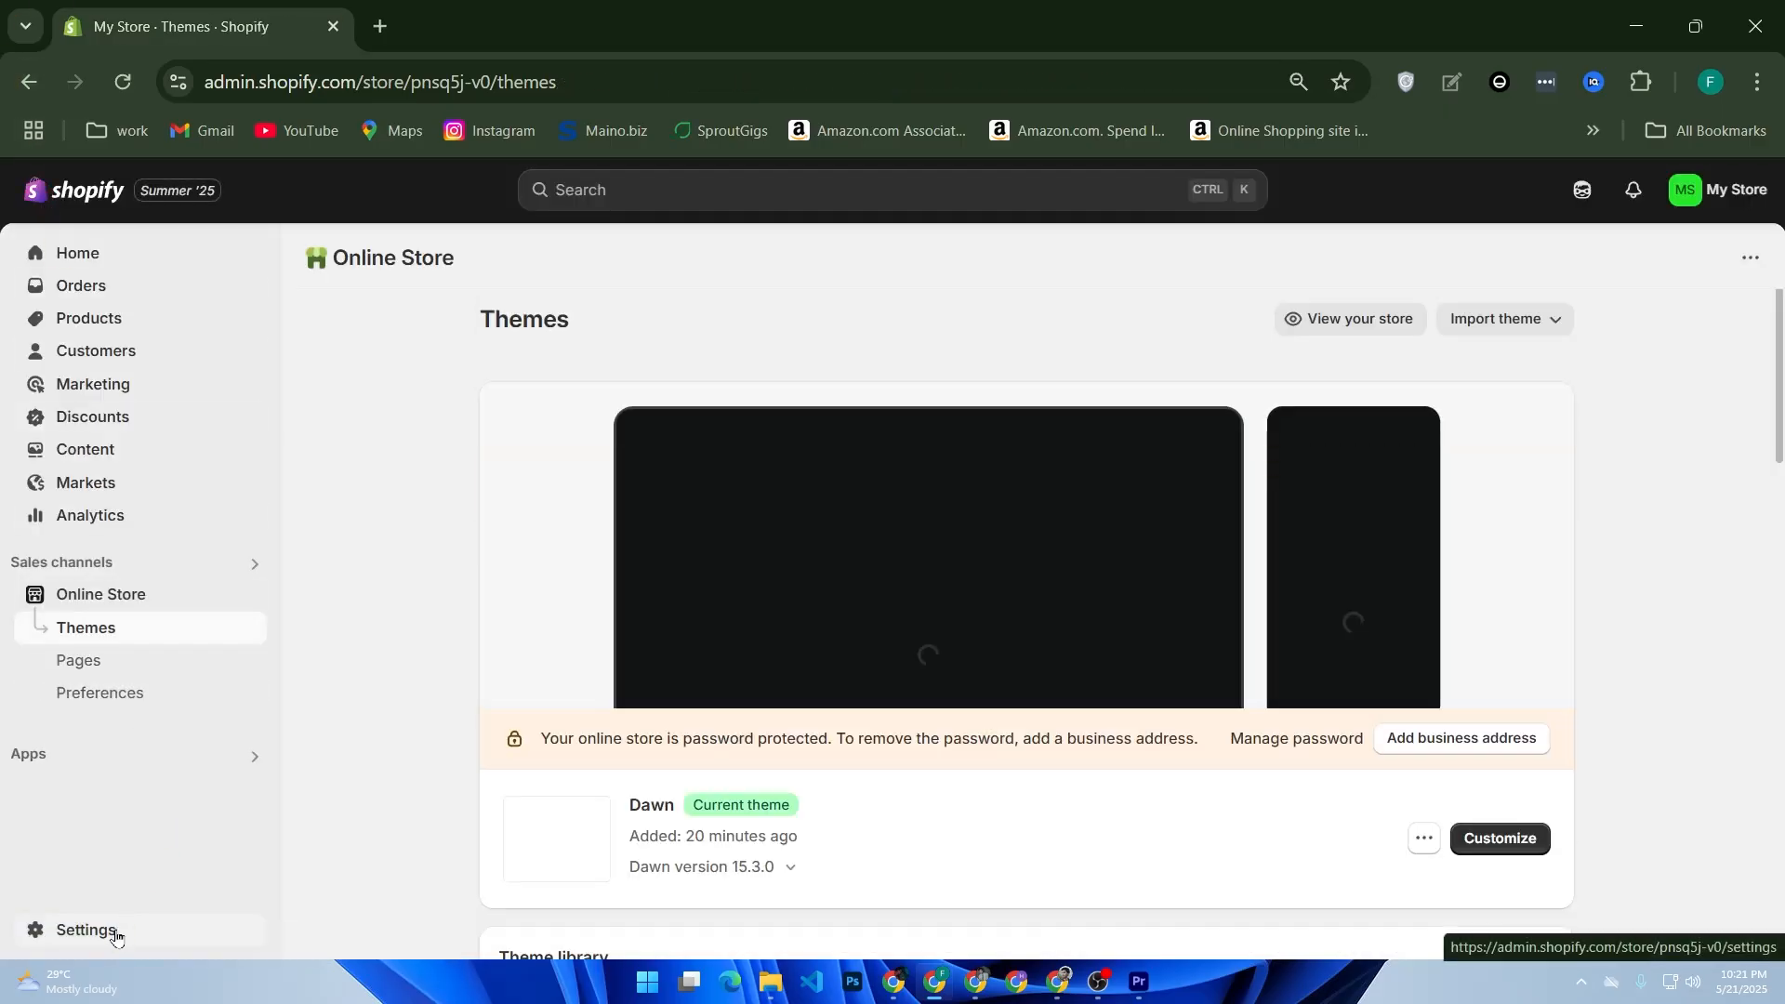
click(111, 928)
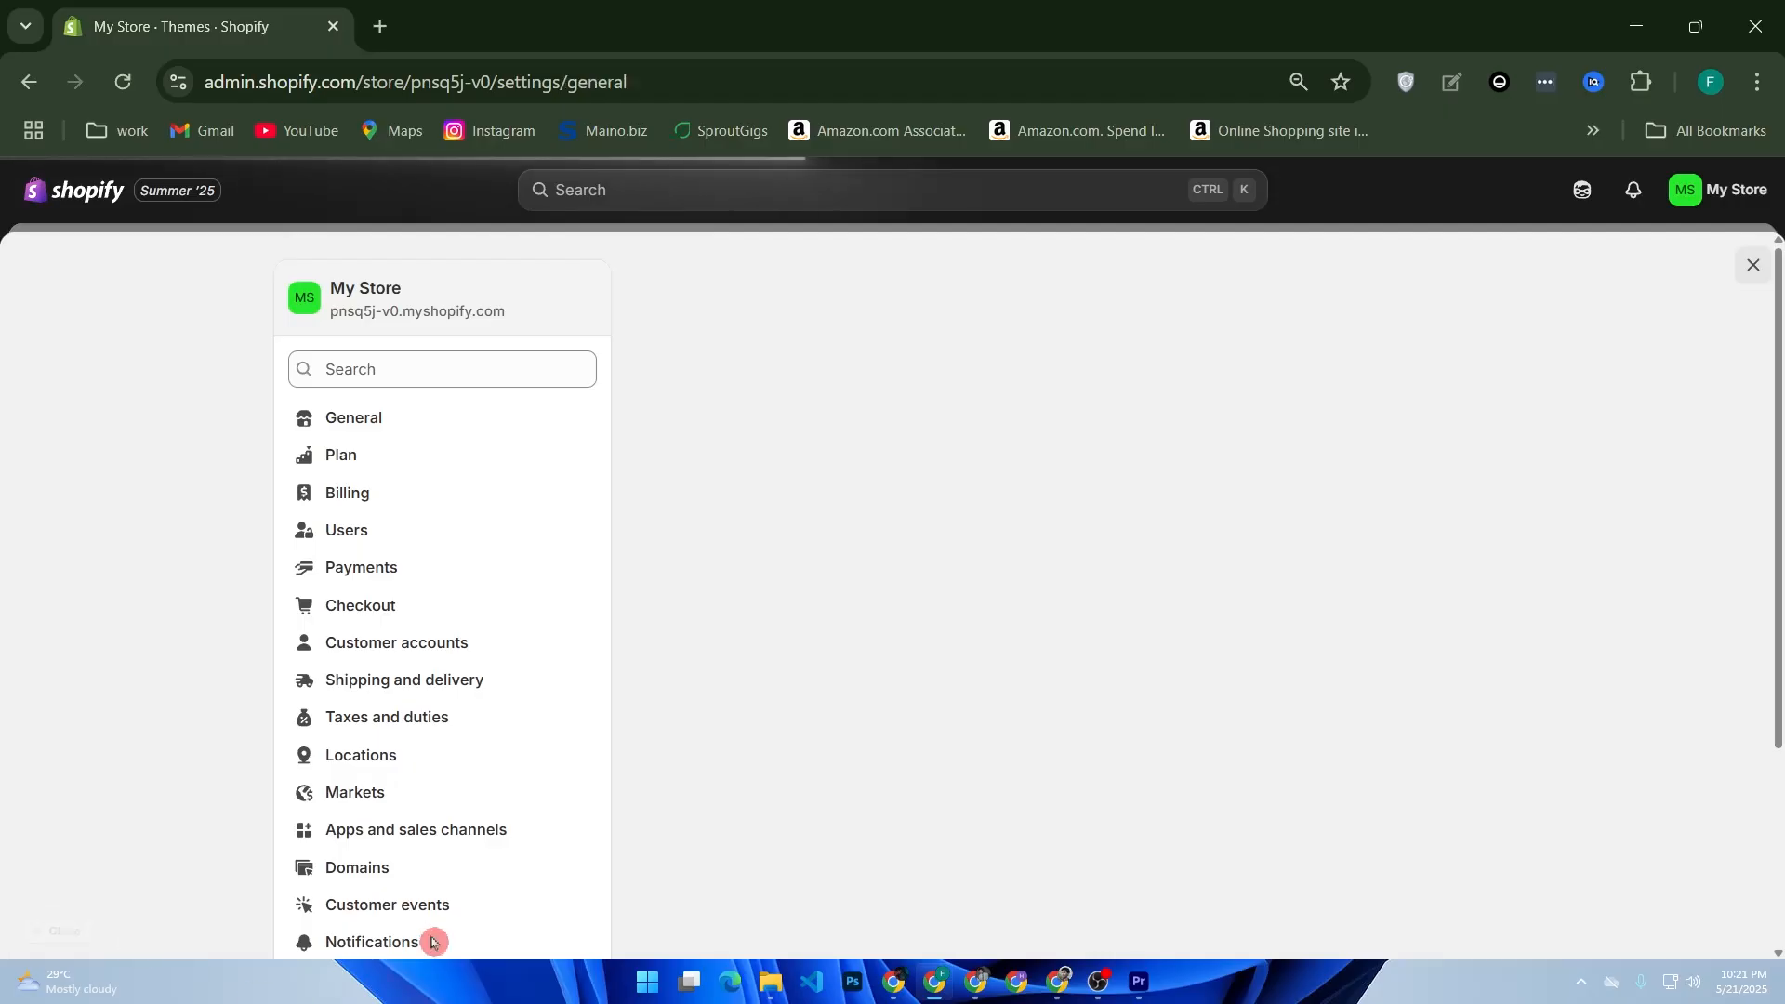
click(404, 568)
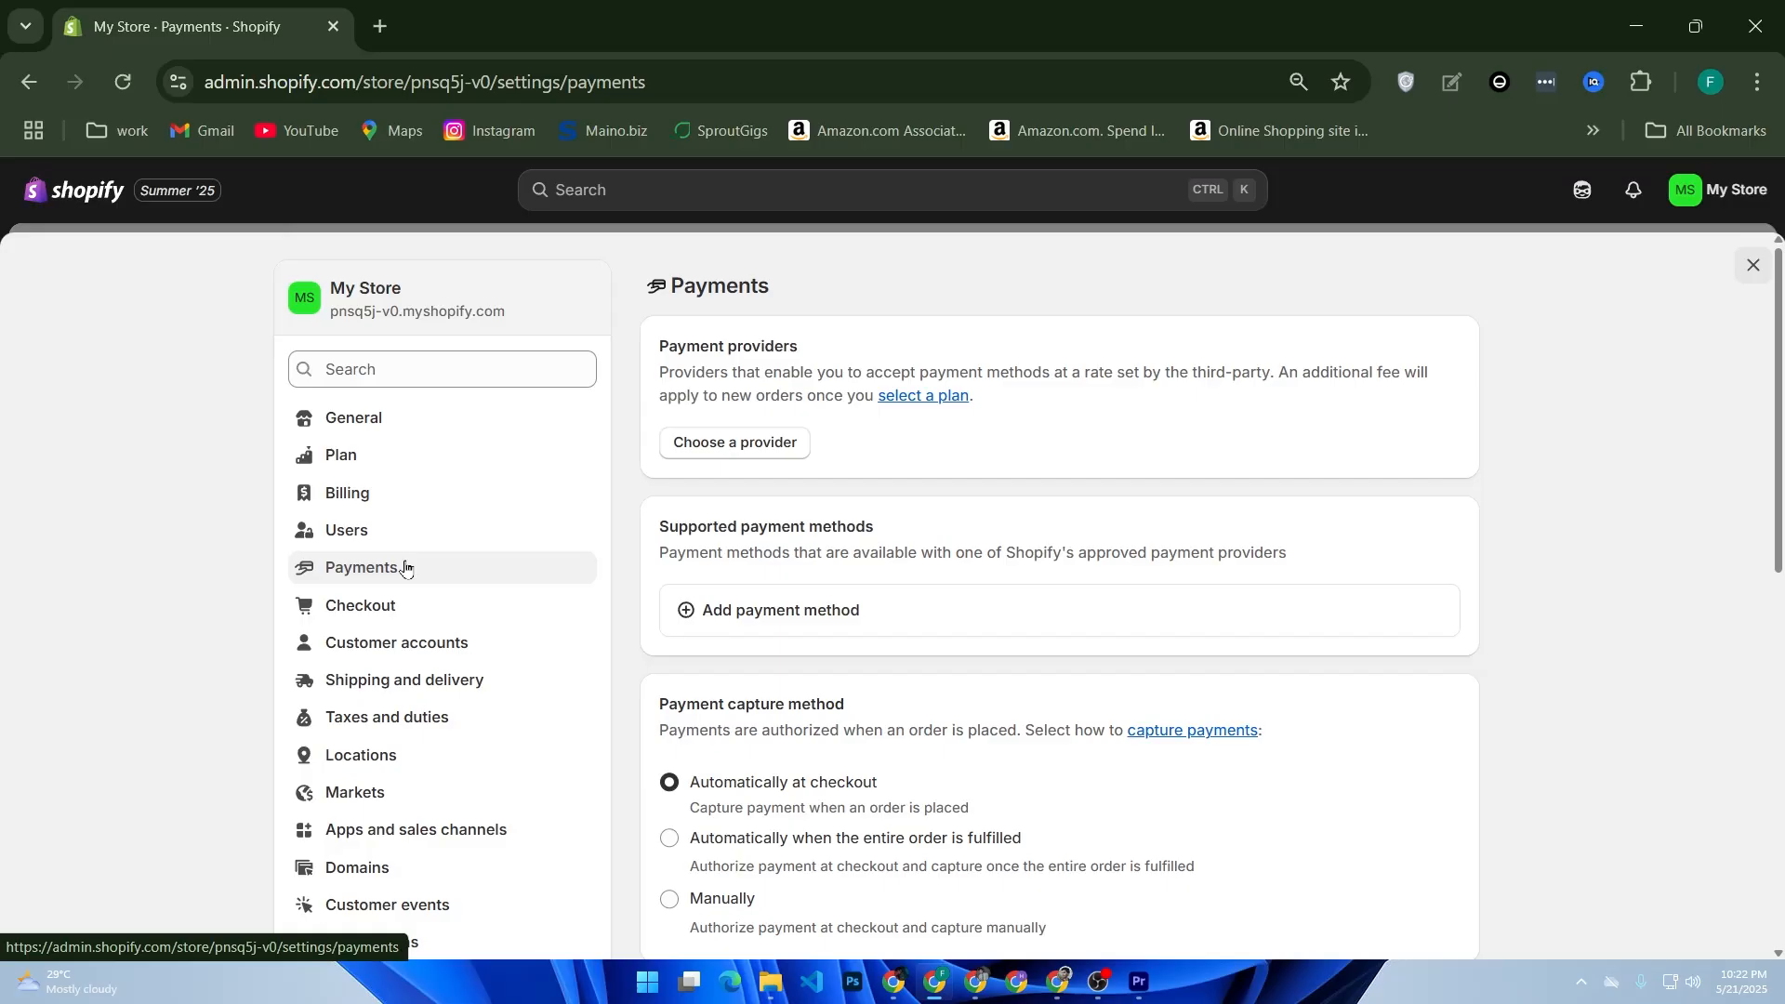
click(405, 568)
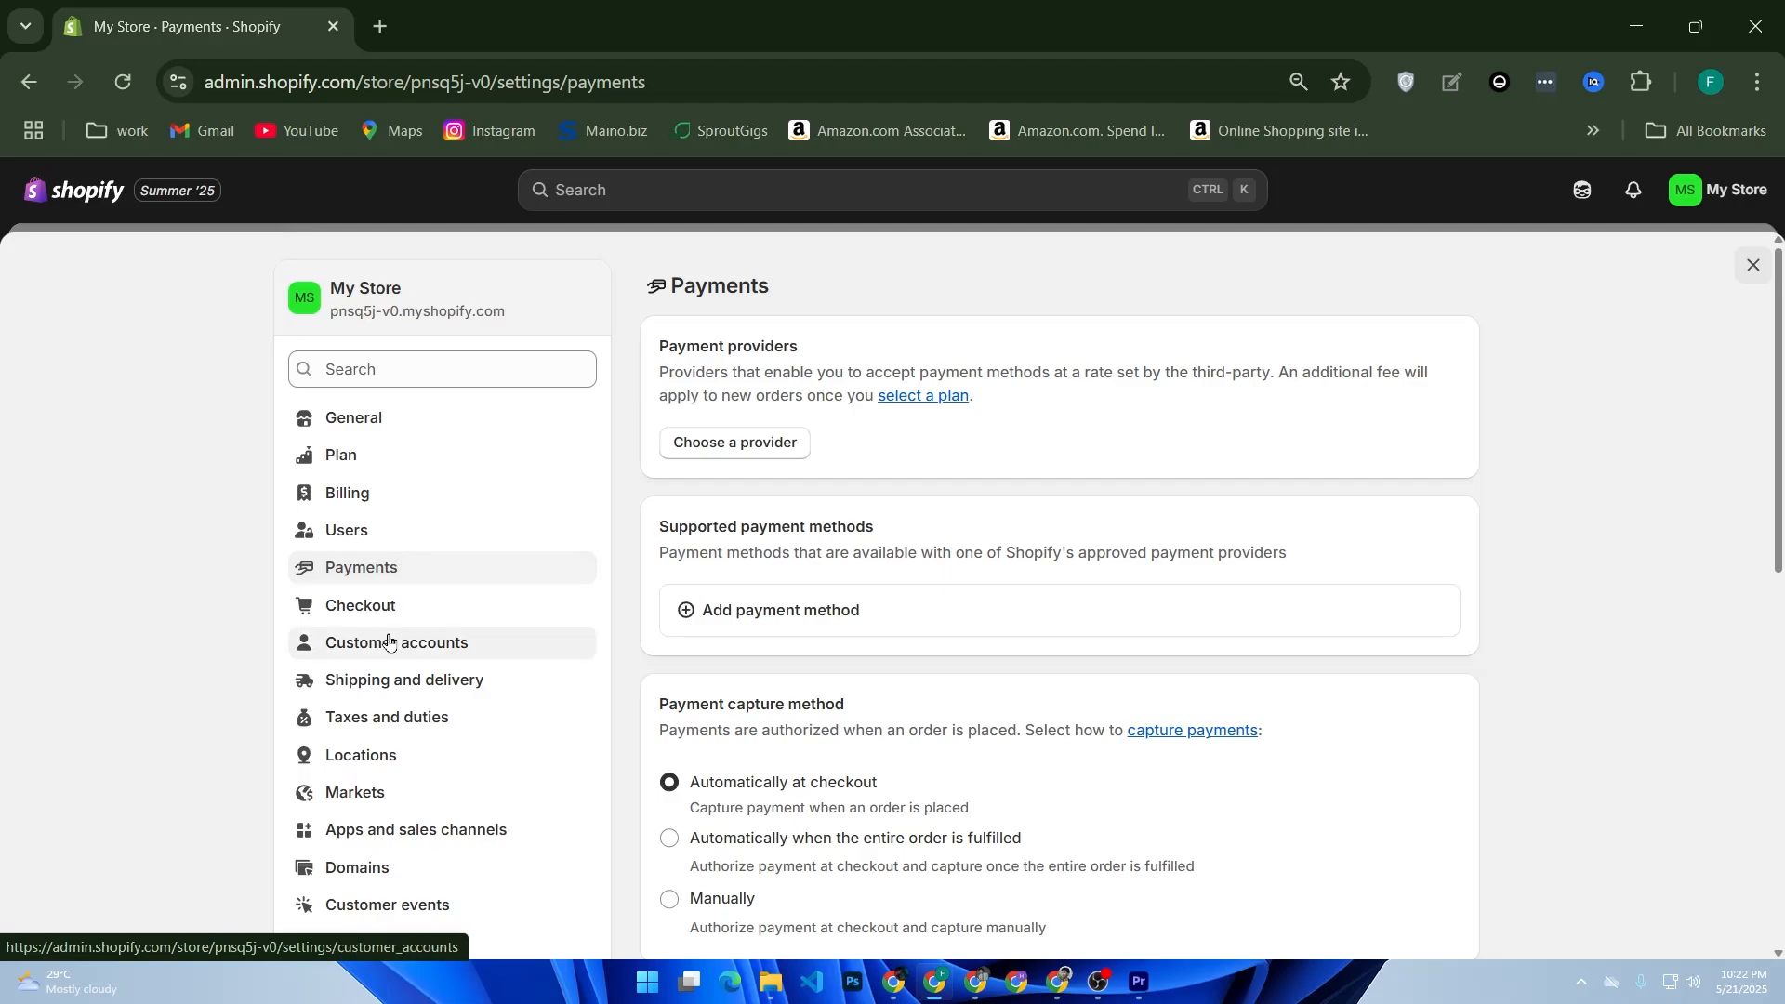
Open the shipping and delivery settings and review the shipping zones of the general shipping rates profile.
click(387, 683)
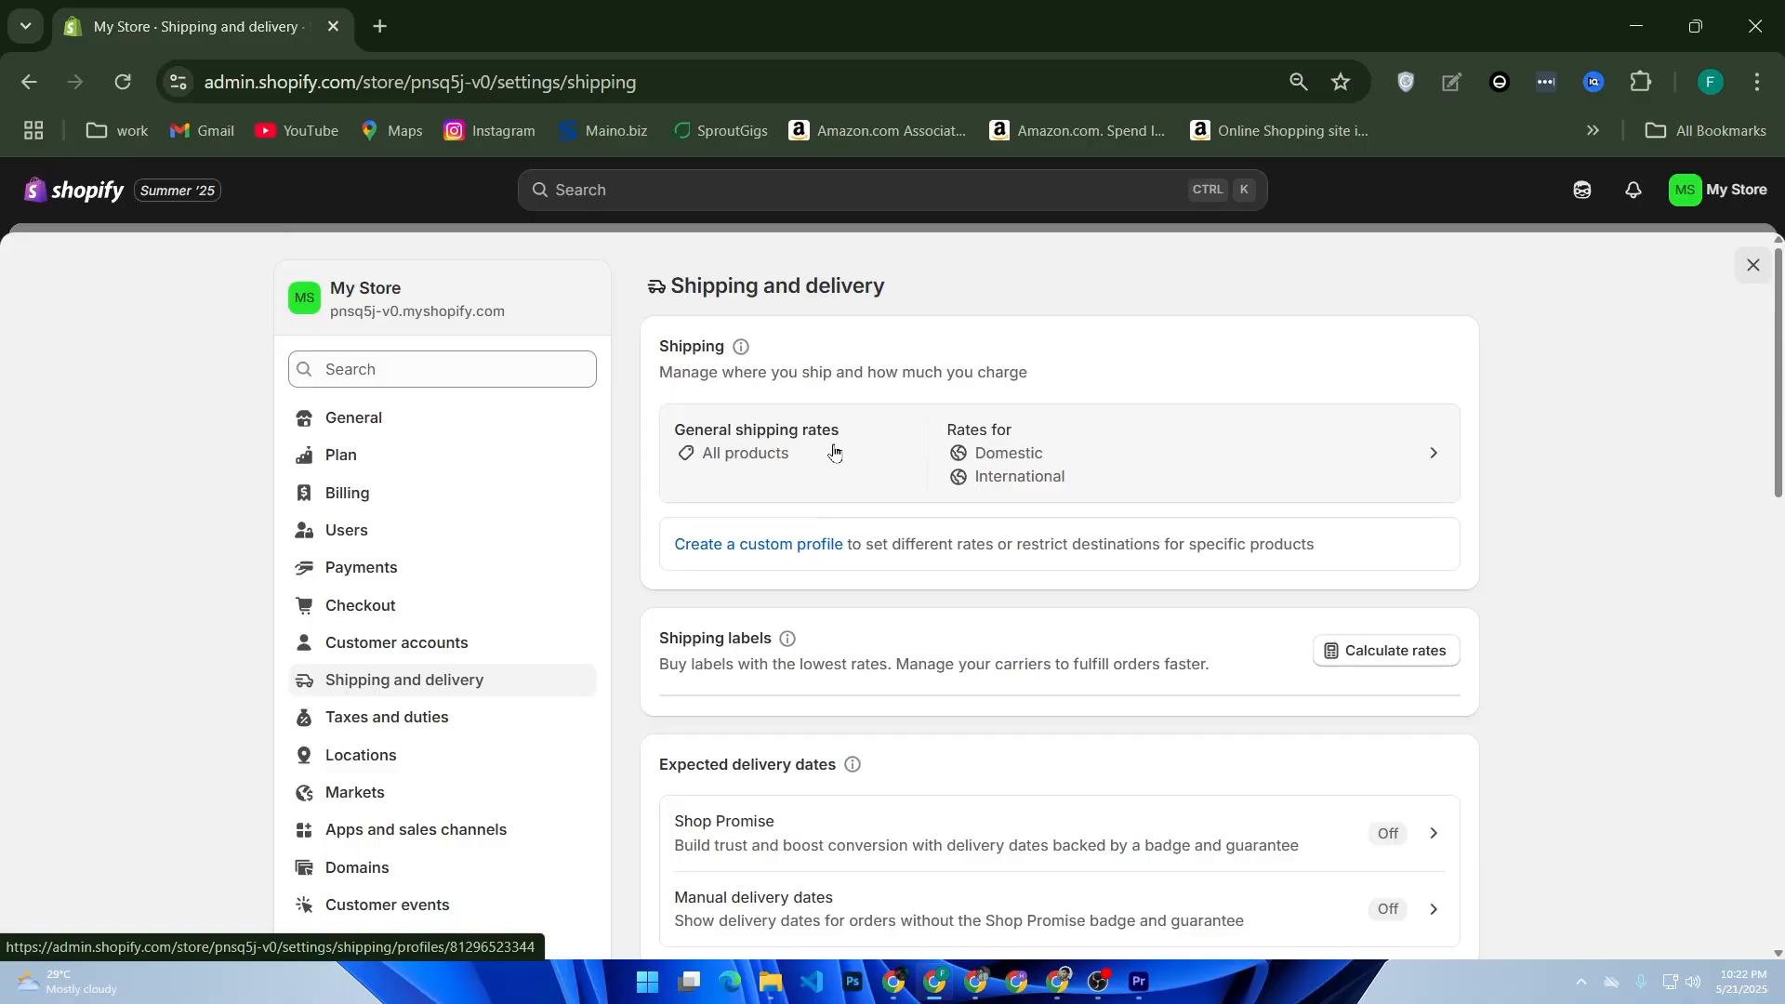
click(885, 444)
scroll(929, 427, down, 5)
drag(693, 347, 968, 482)
Try to create a new shipping zone in the general shipping rates without choosing a country, and cancel it.
click(1348, 481)
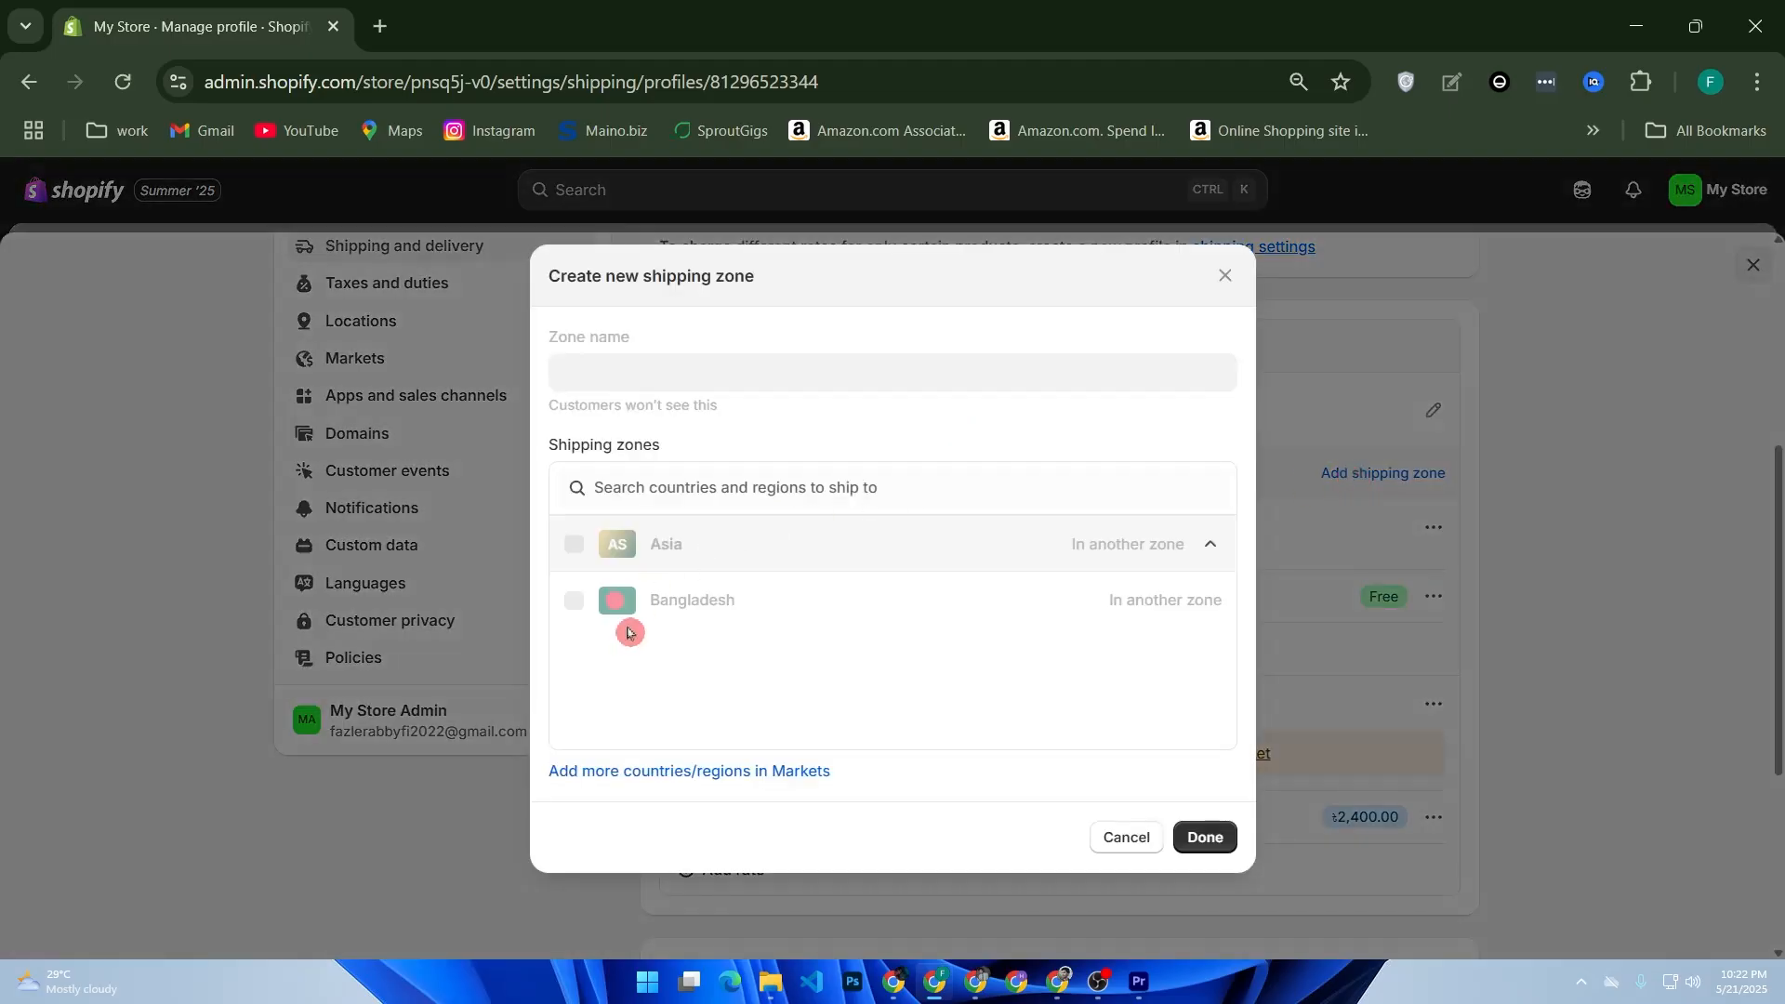
click(1205, 837)
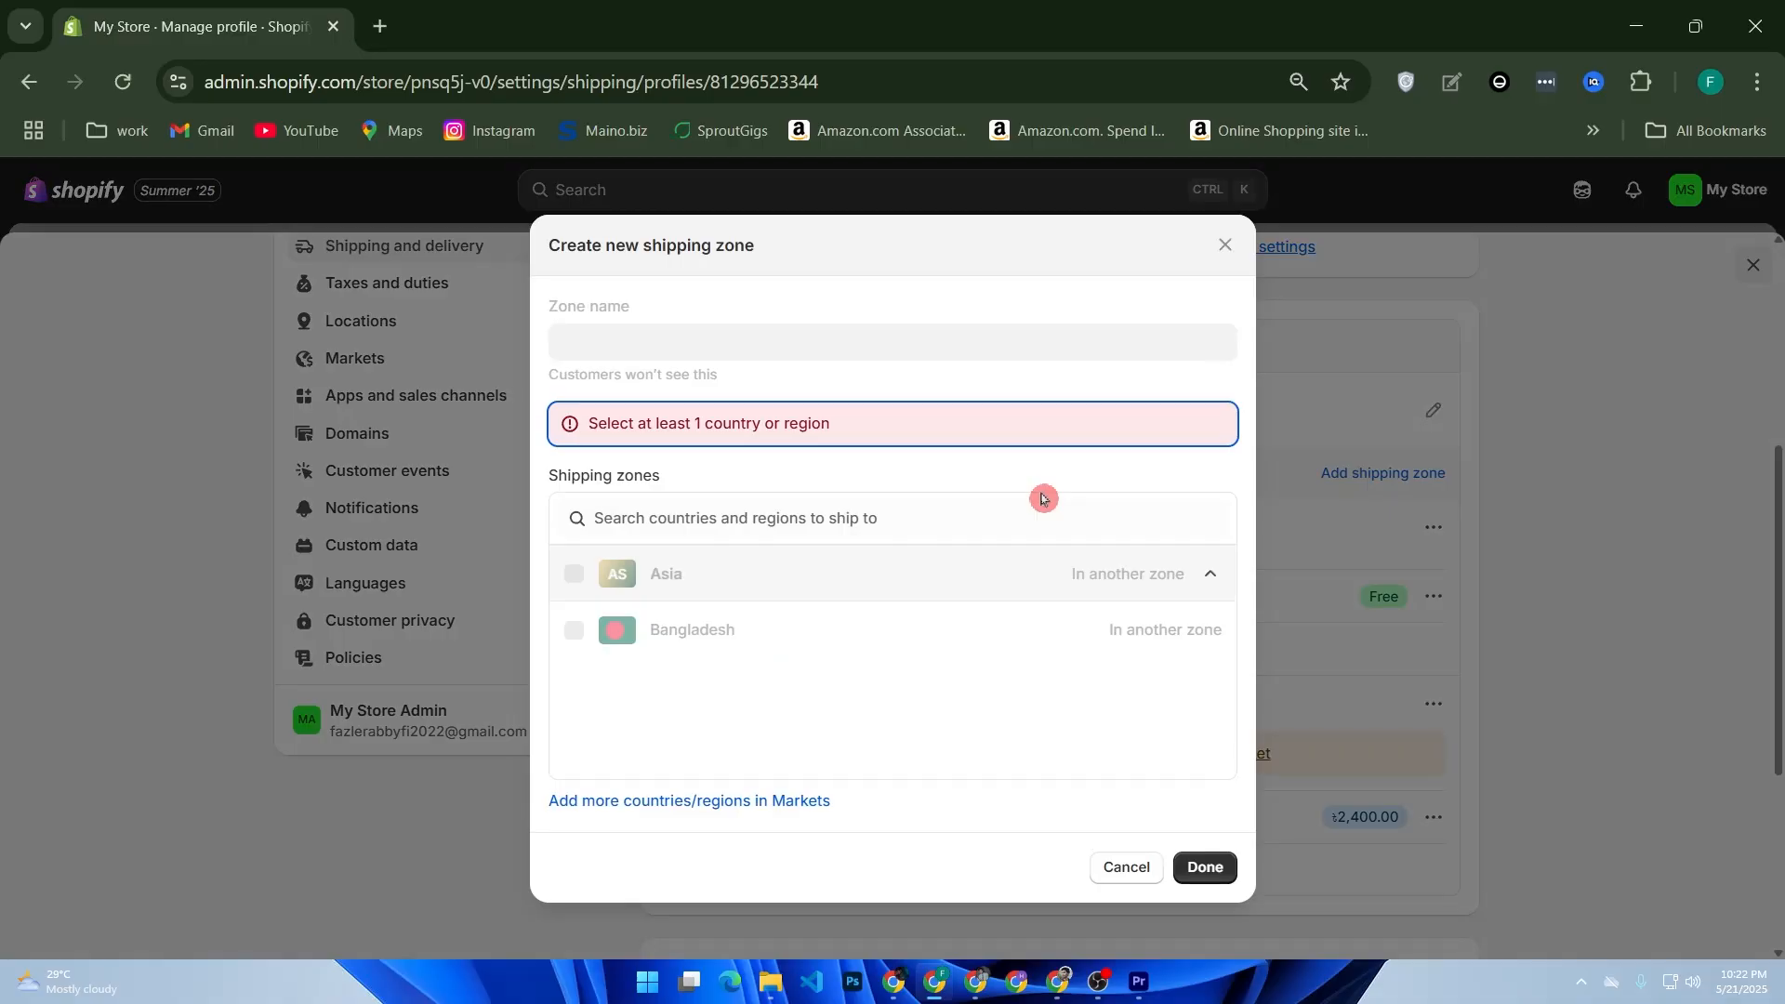
click(1108, 868)
Open the checkout settings and look over the customer contact method and customer information options.
scroll(498, 590, up, 5)
click(397, 604)
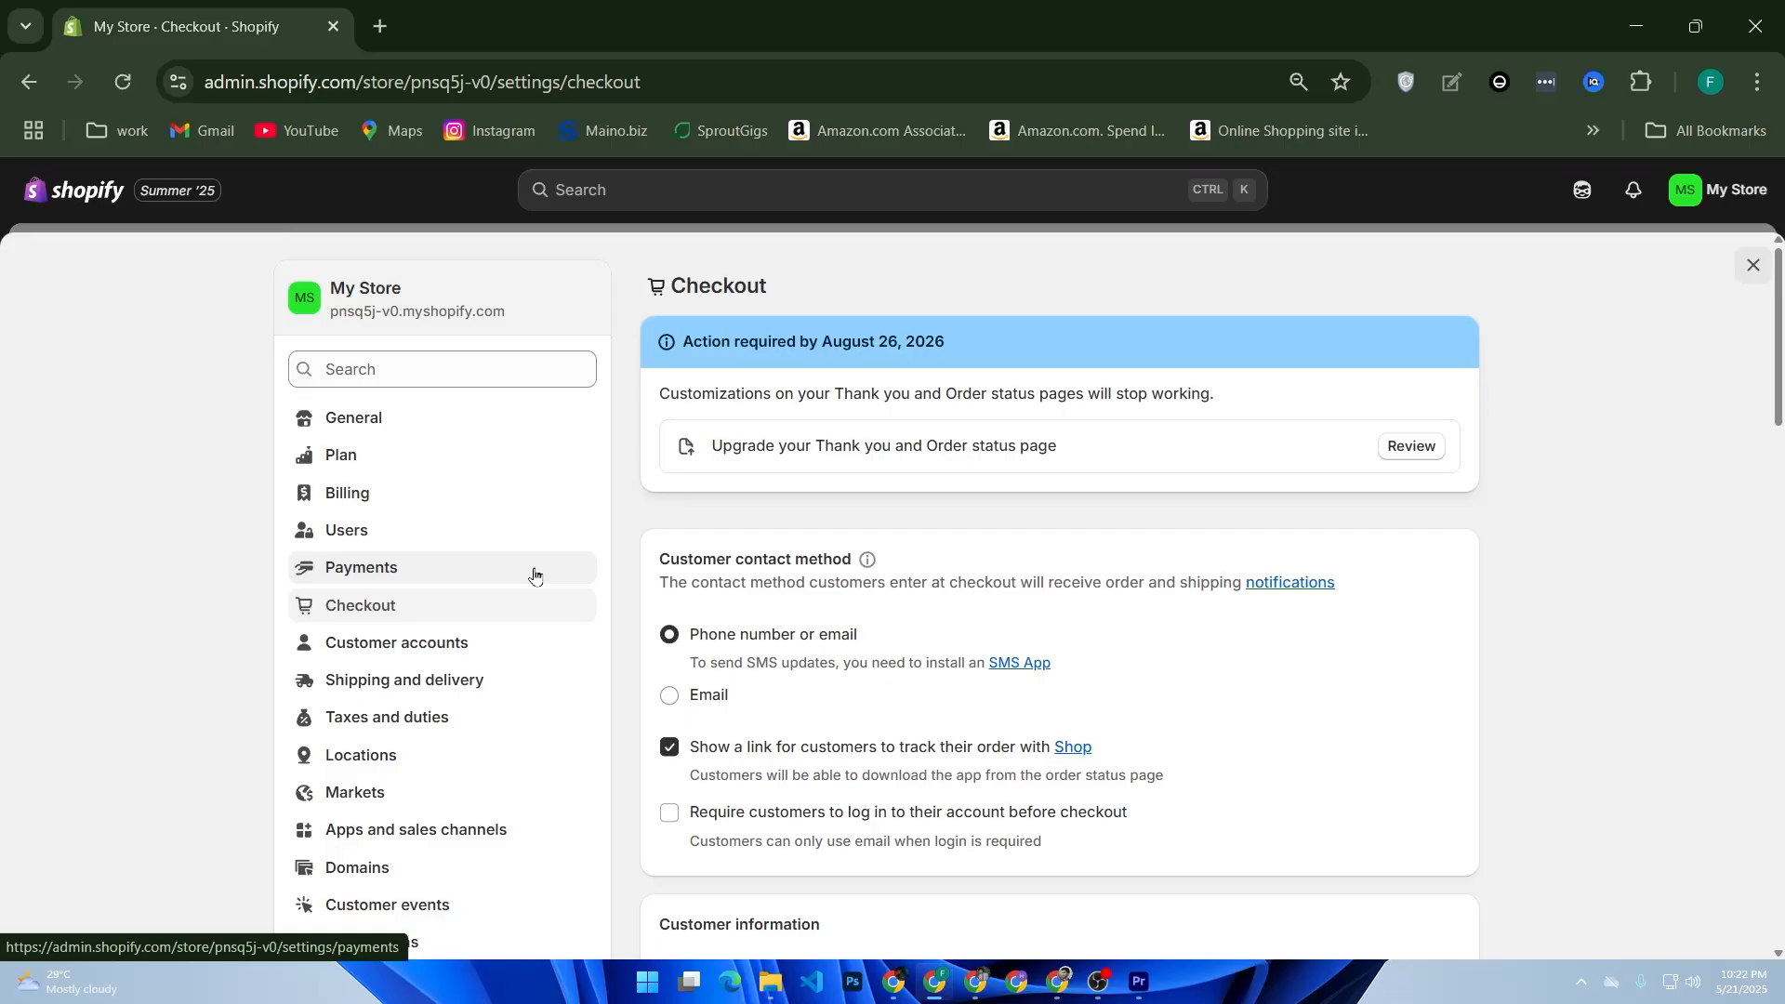
click(1450, 607)
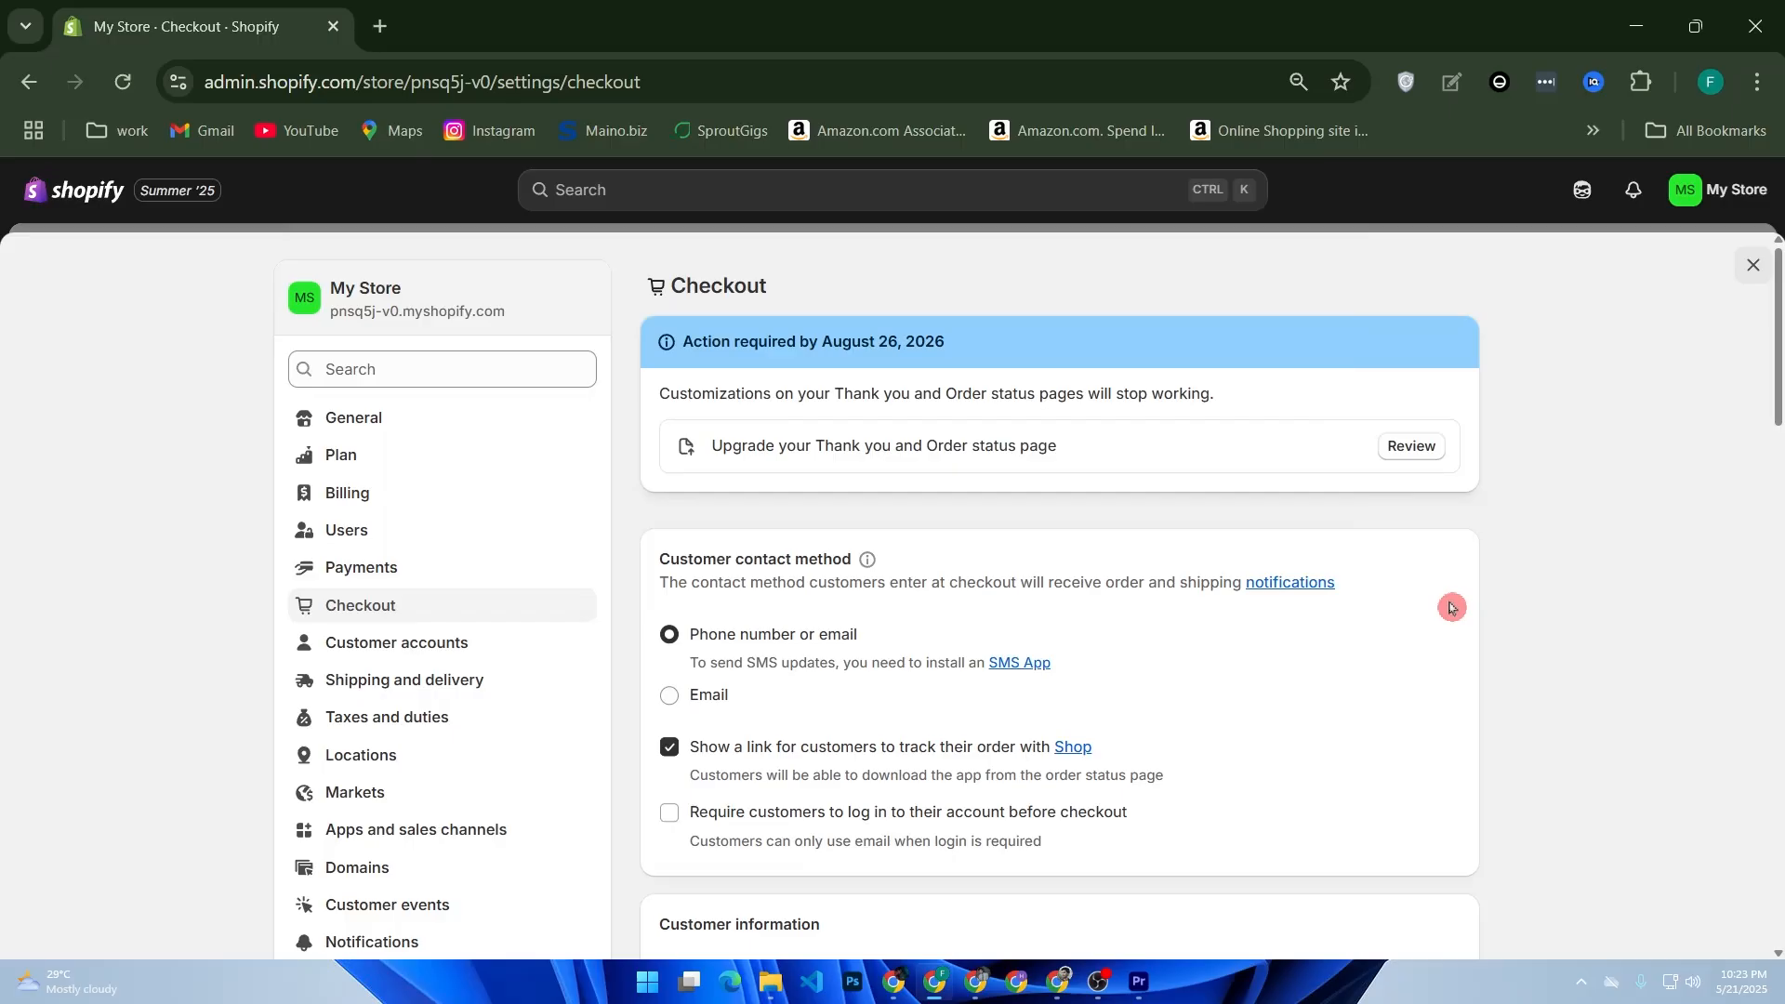
scroll(403, 791, down, 5)
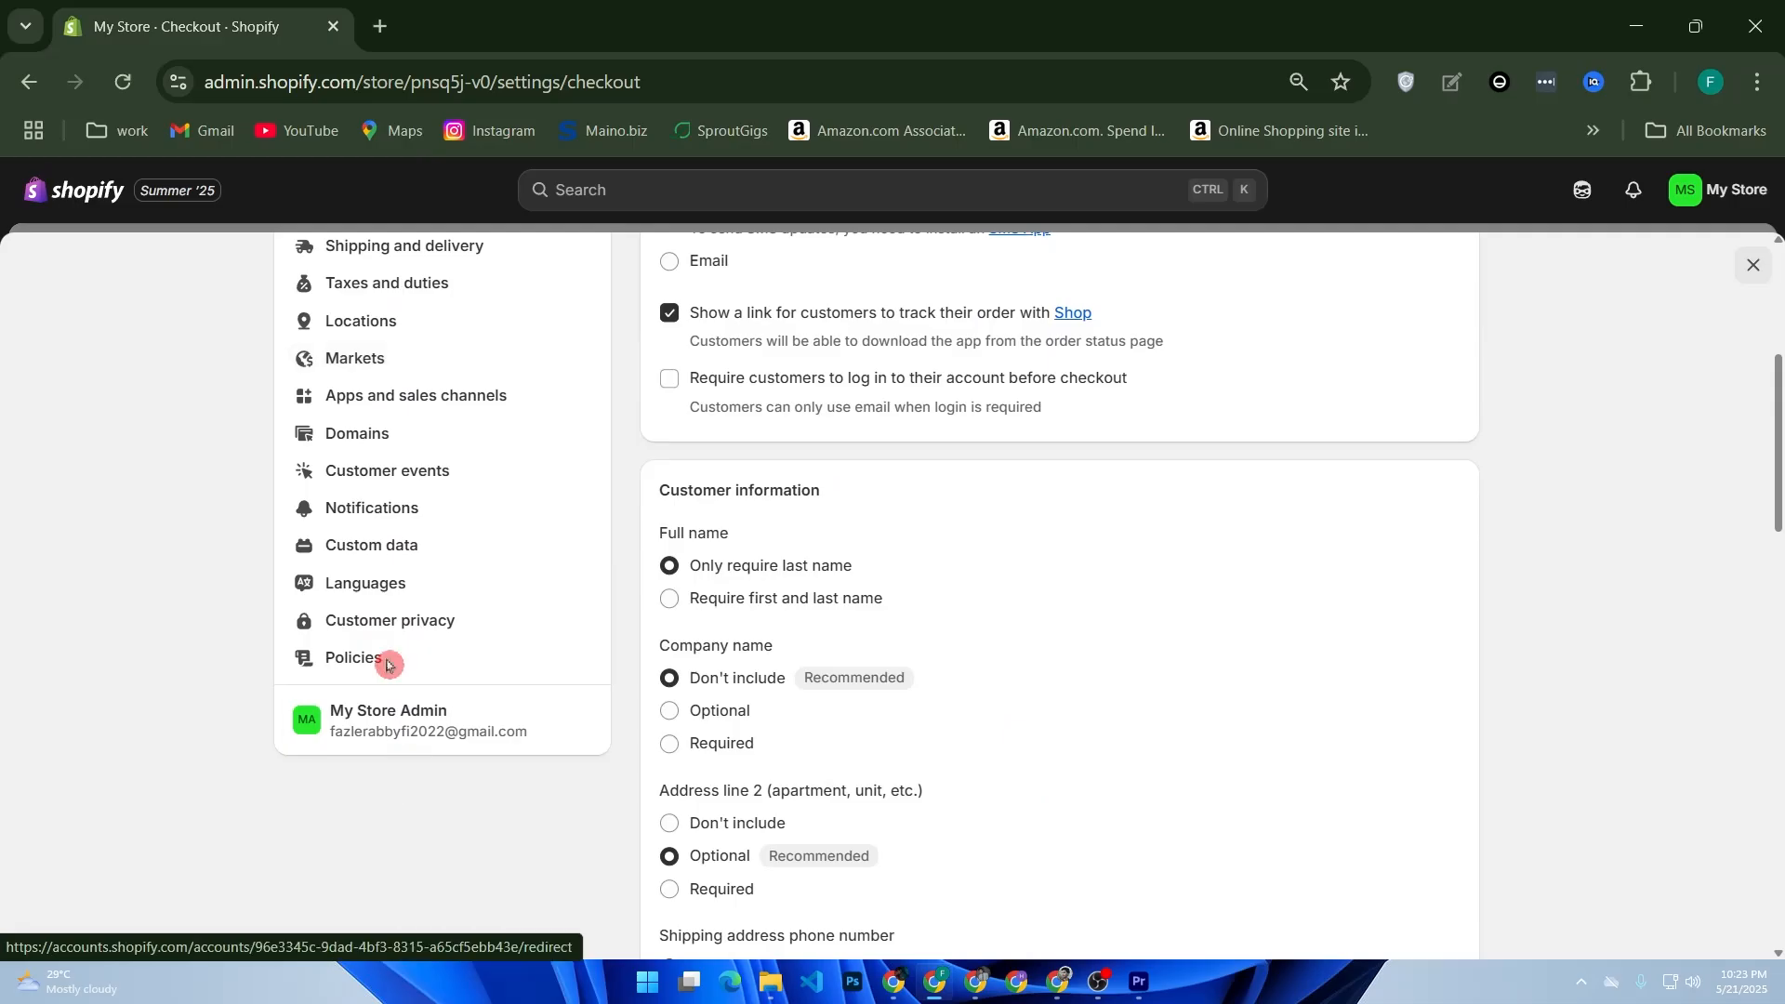
Open the domain settings and search for a new domain to buy with the name mystore.
click(368, 433)
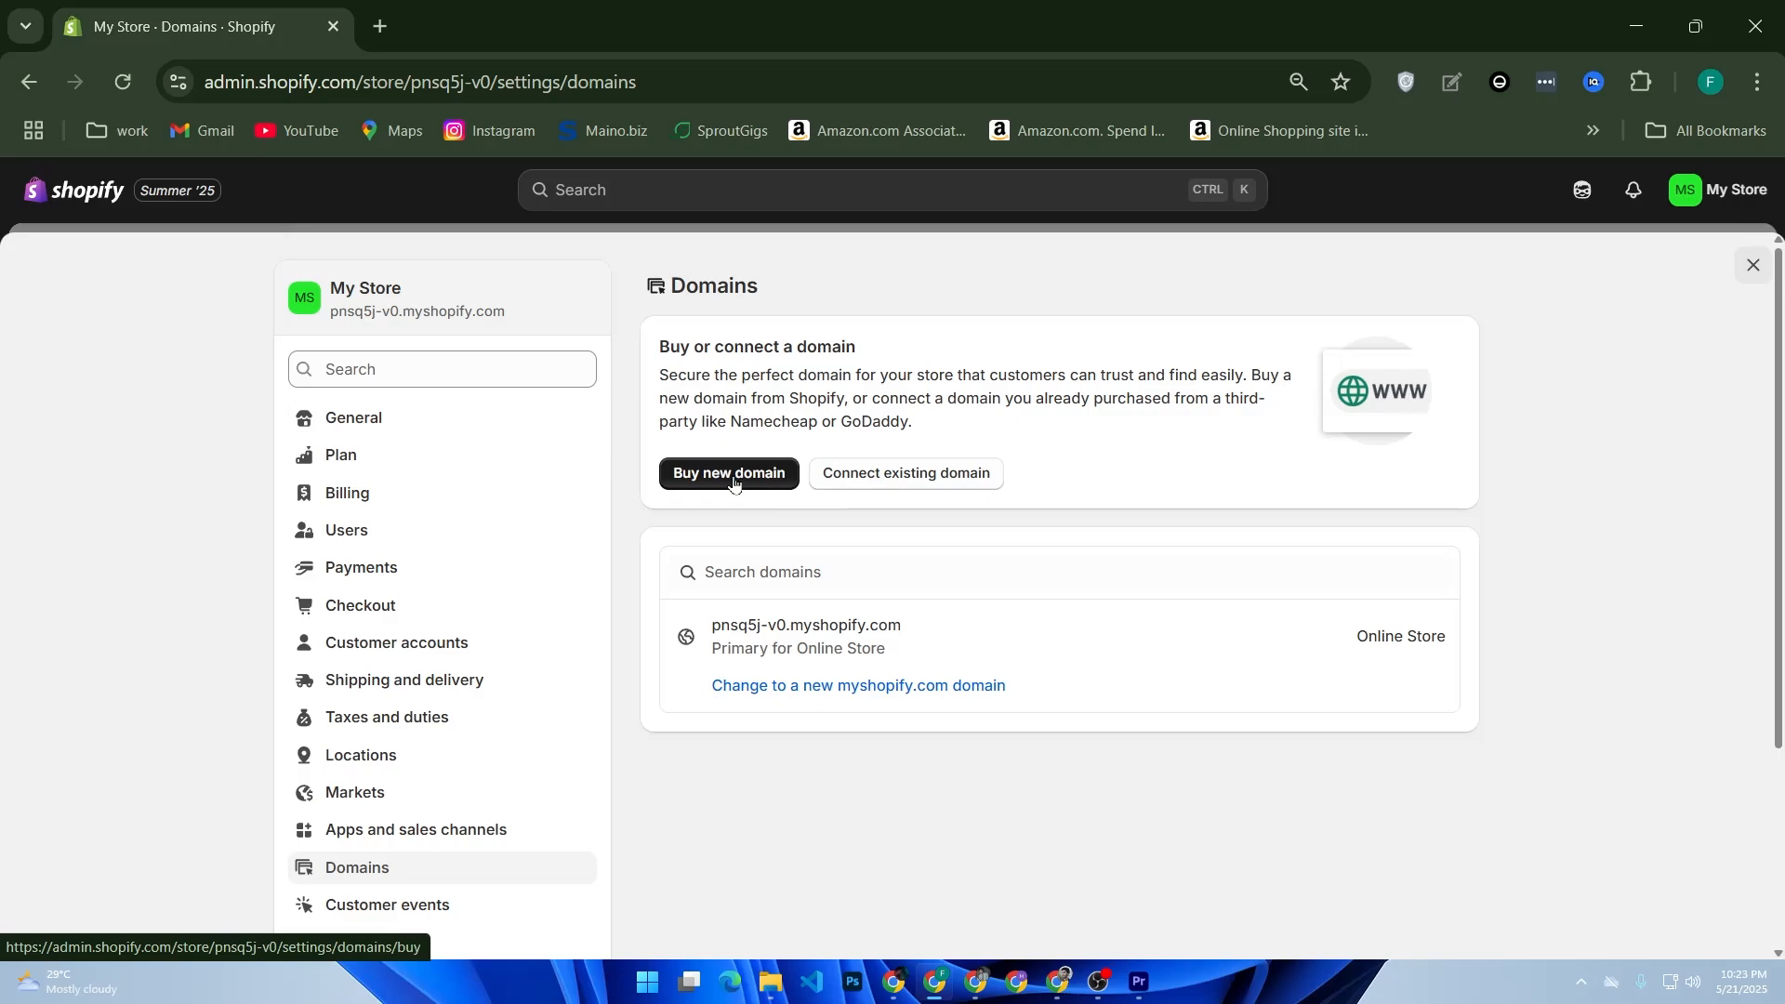
click(773, 480)
click(742, 410)
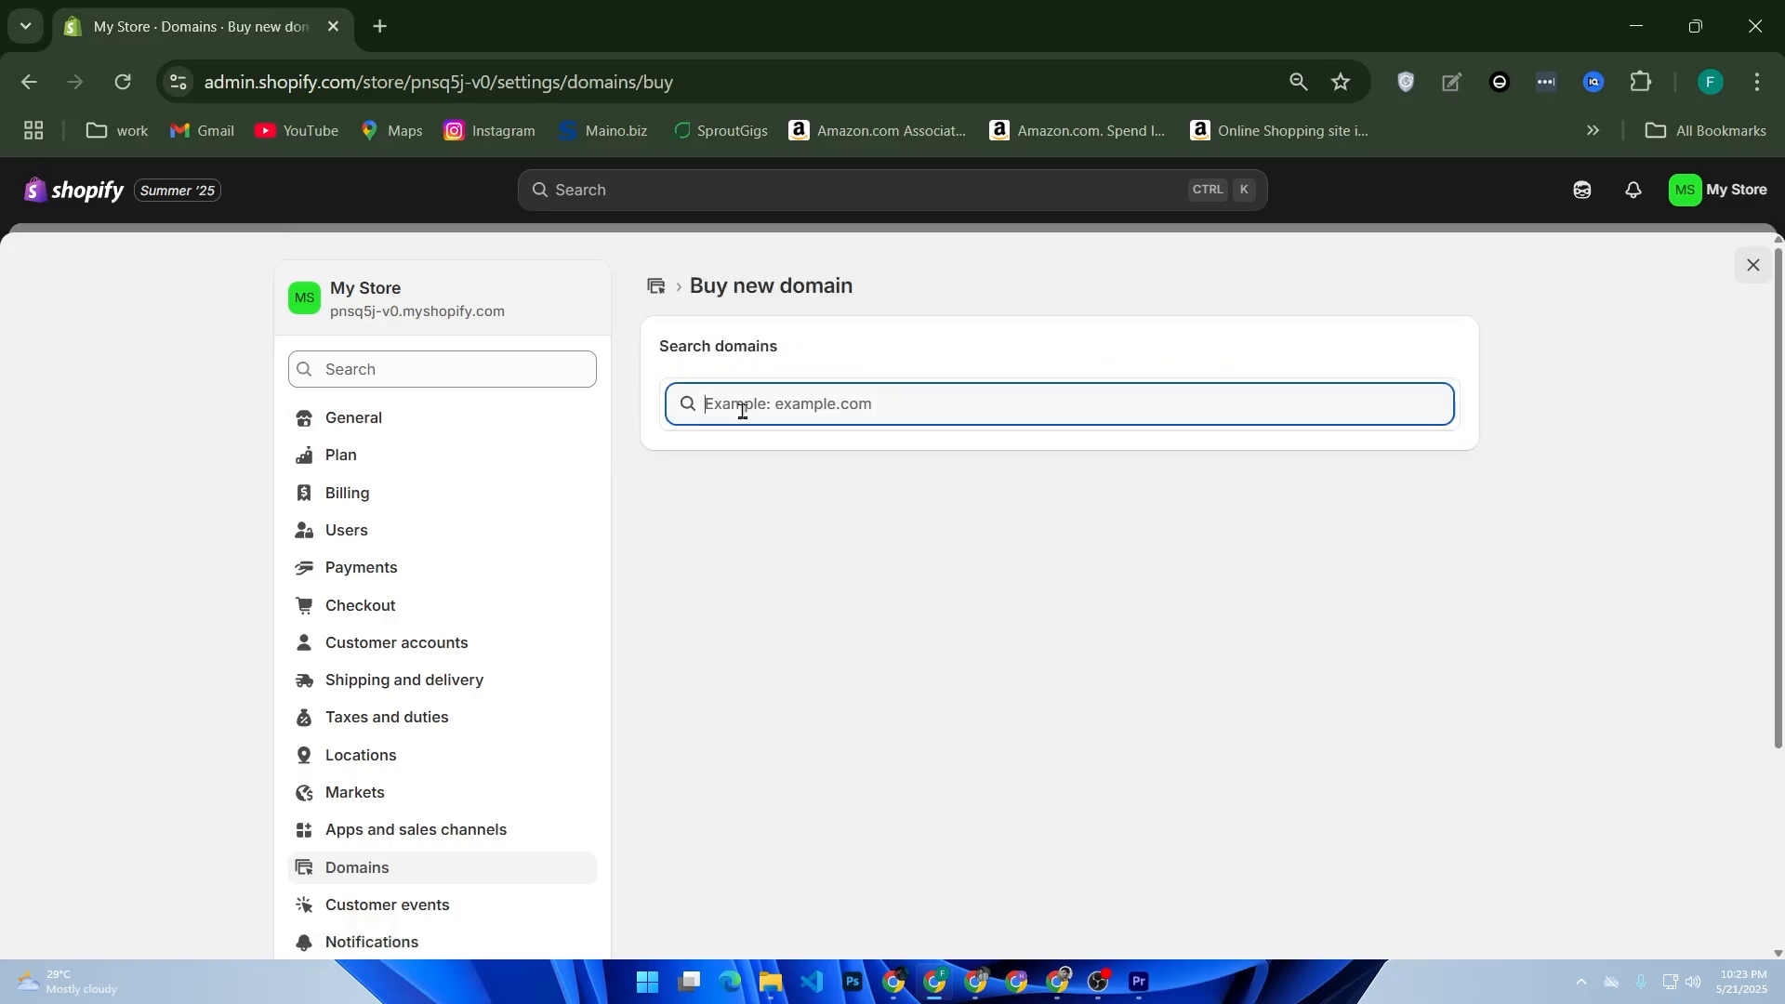
text(mystro)
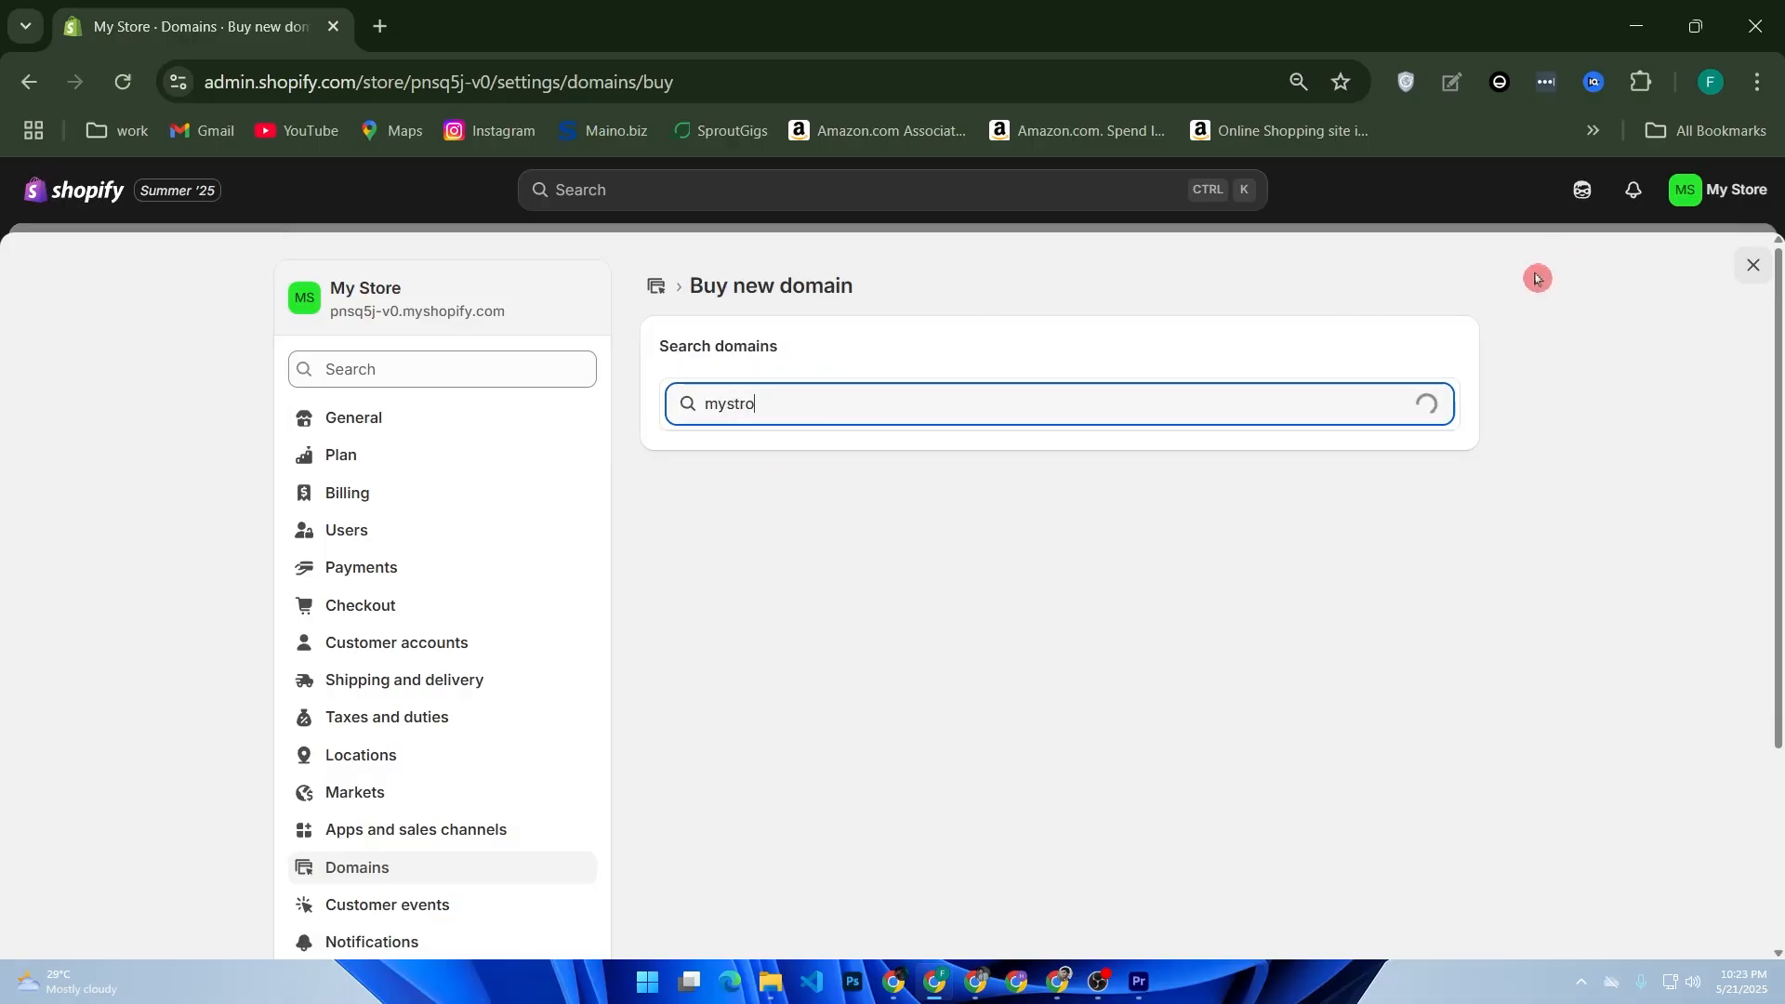
key(BackSpace)
key(BackSpace)
text(ore)
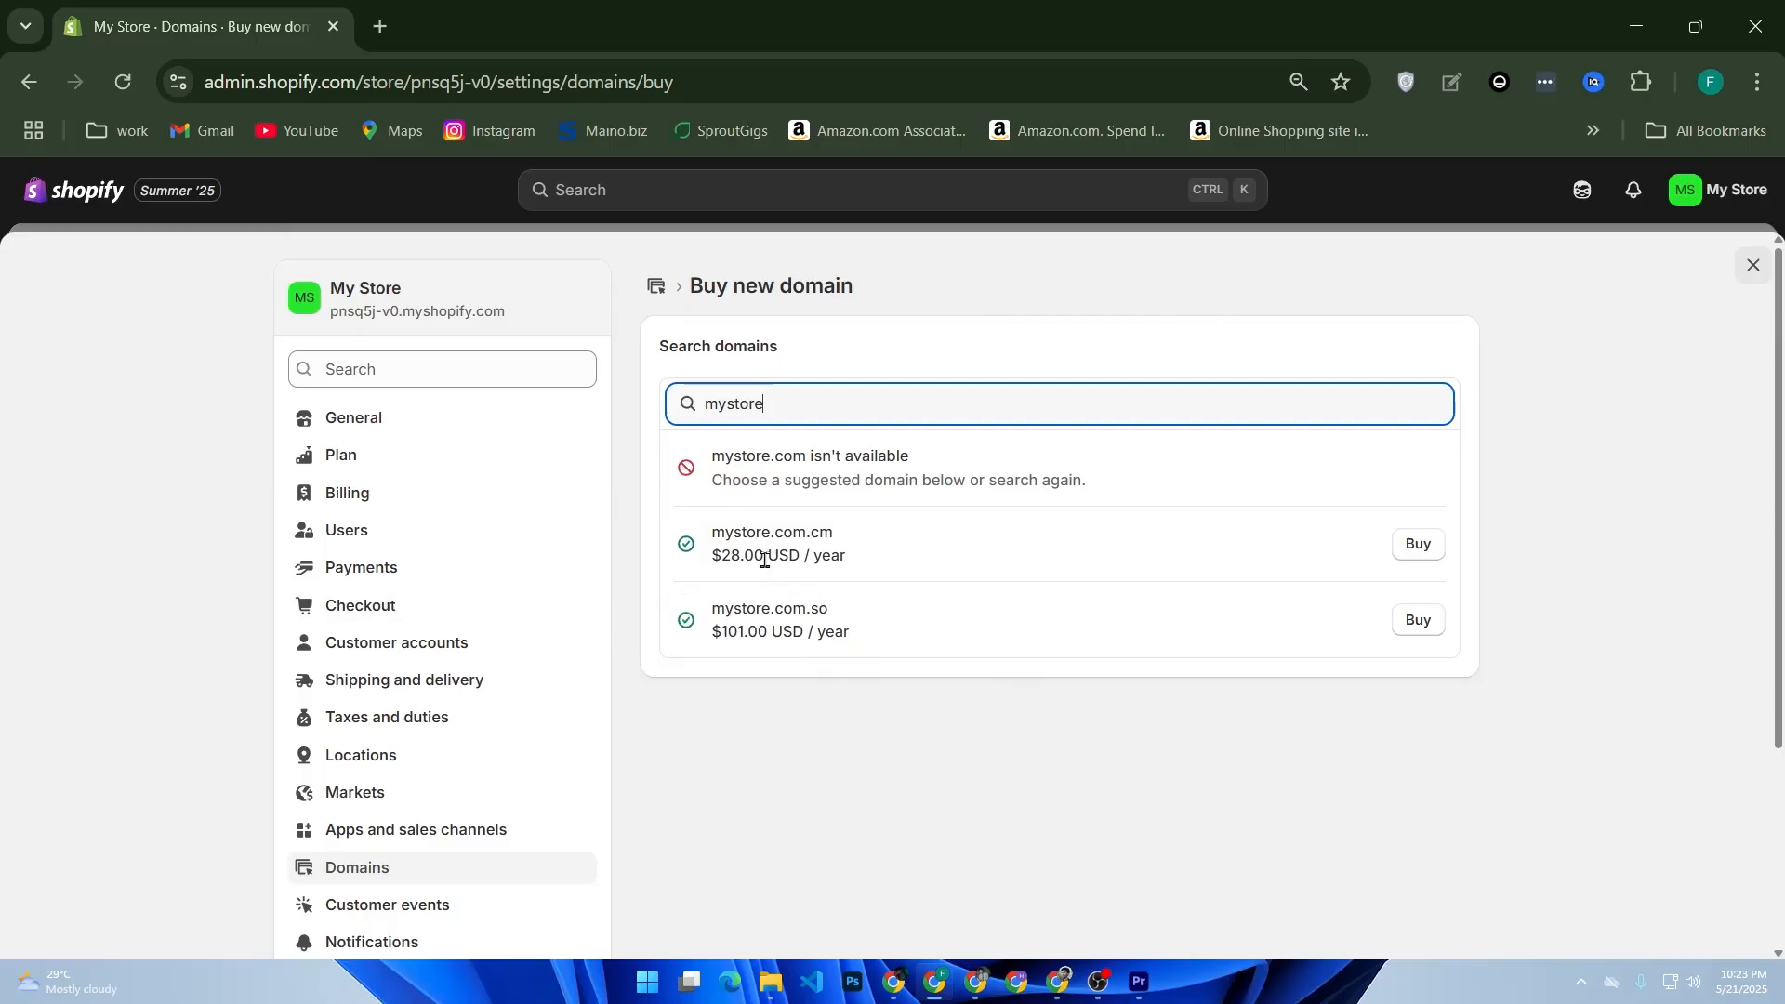
drag(735, 553, 791, 550)
Choose the domain mystore.com.cm for purchase and look over its contact information and payment sections.
click(1423, 551)
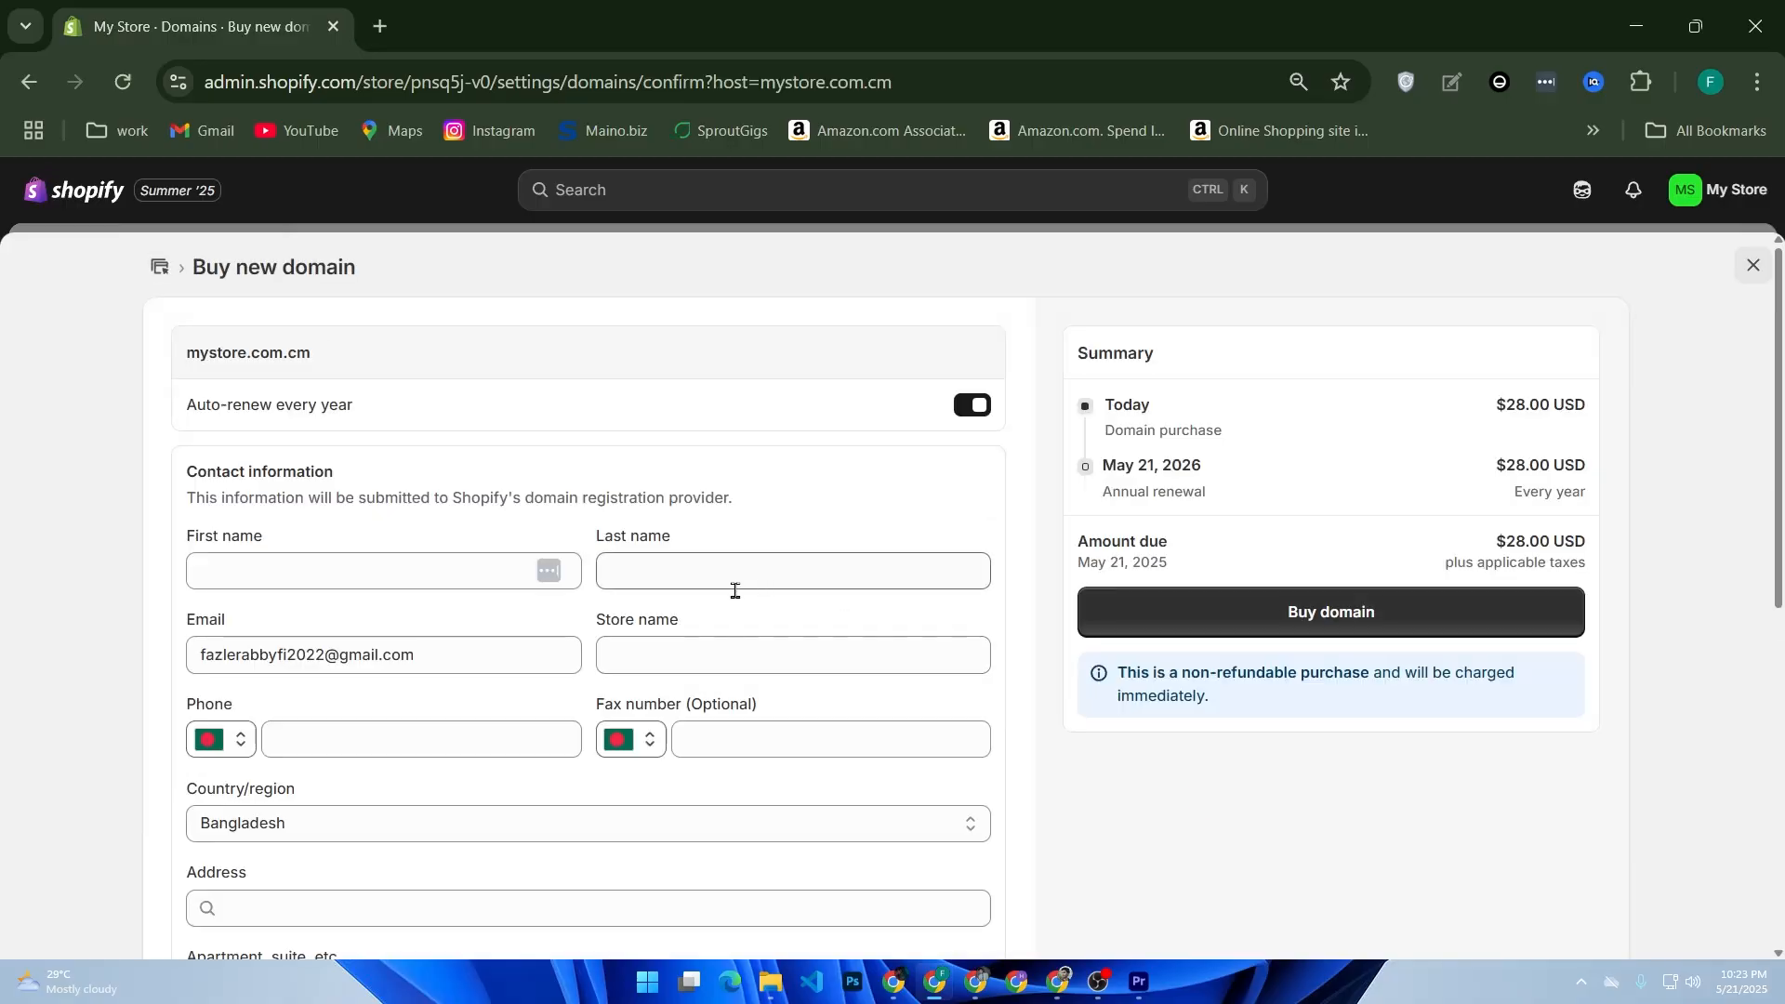
scroll(630, 607, down, 5)
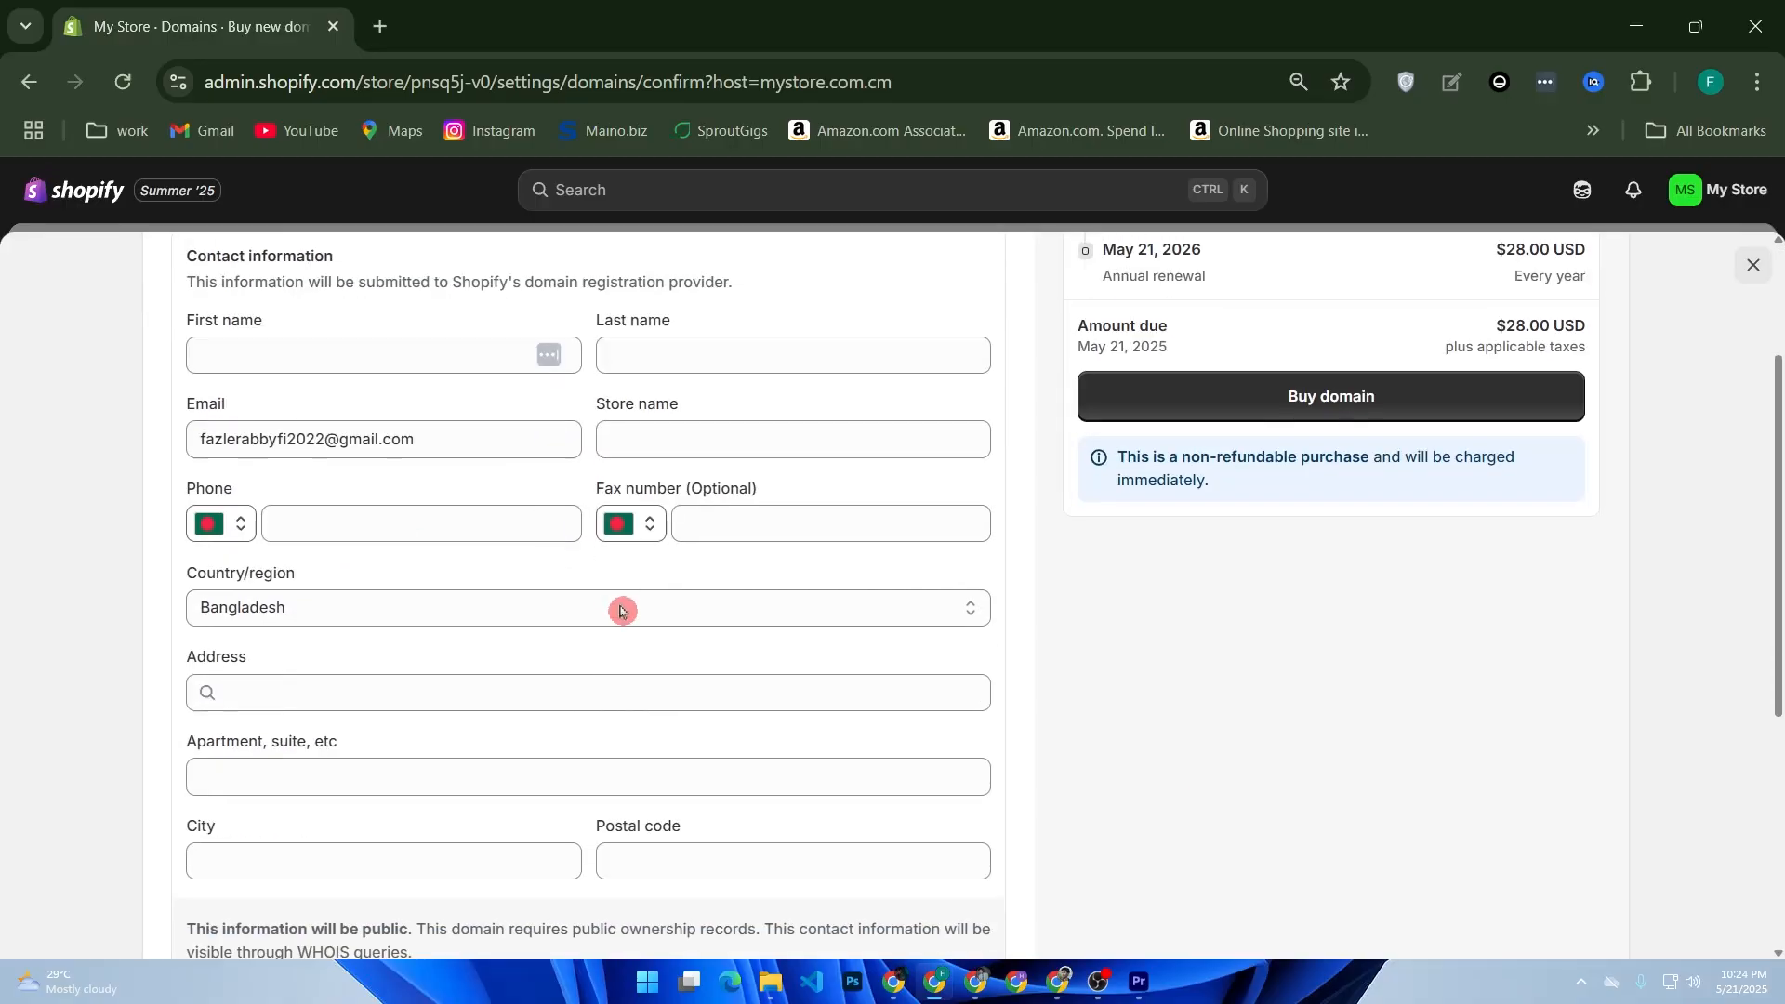
scroll(621, 611, down, 3)
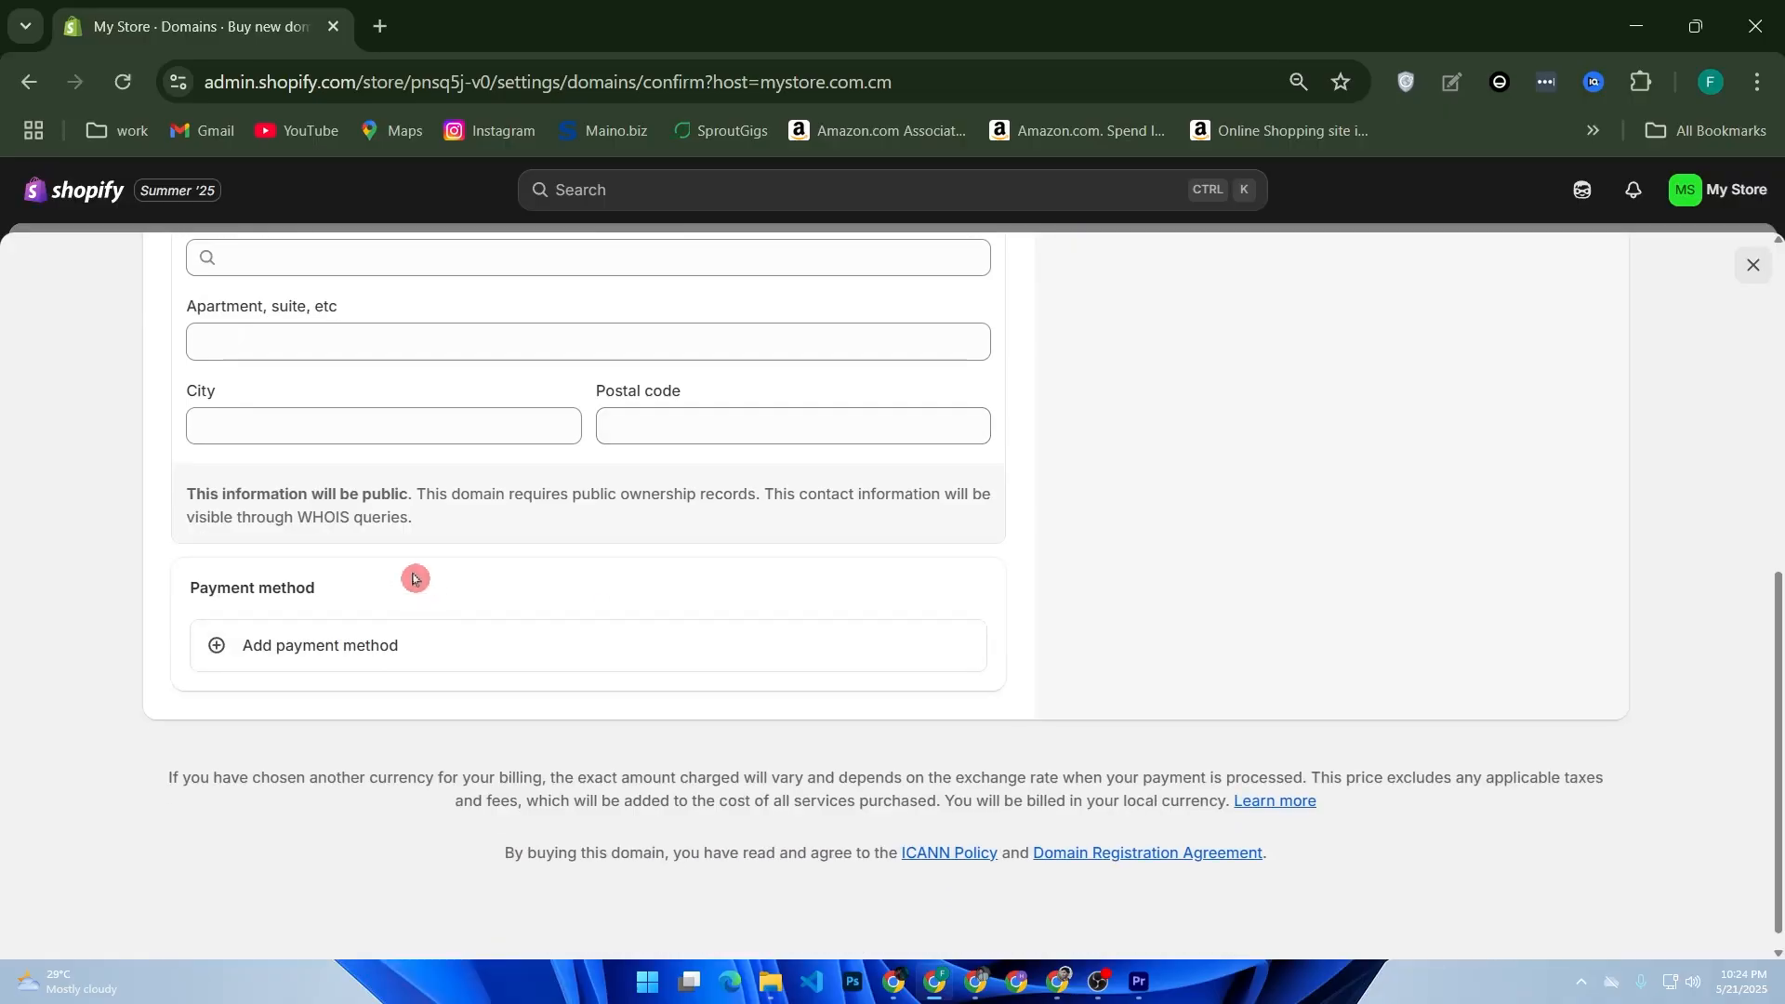
Open the form for adding a payment method to the domain purchase, review its credit card and billing fields, and cancel it.
click(365, 644)
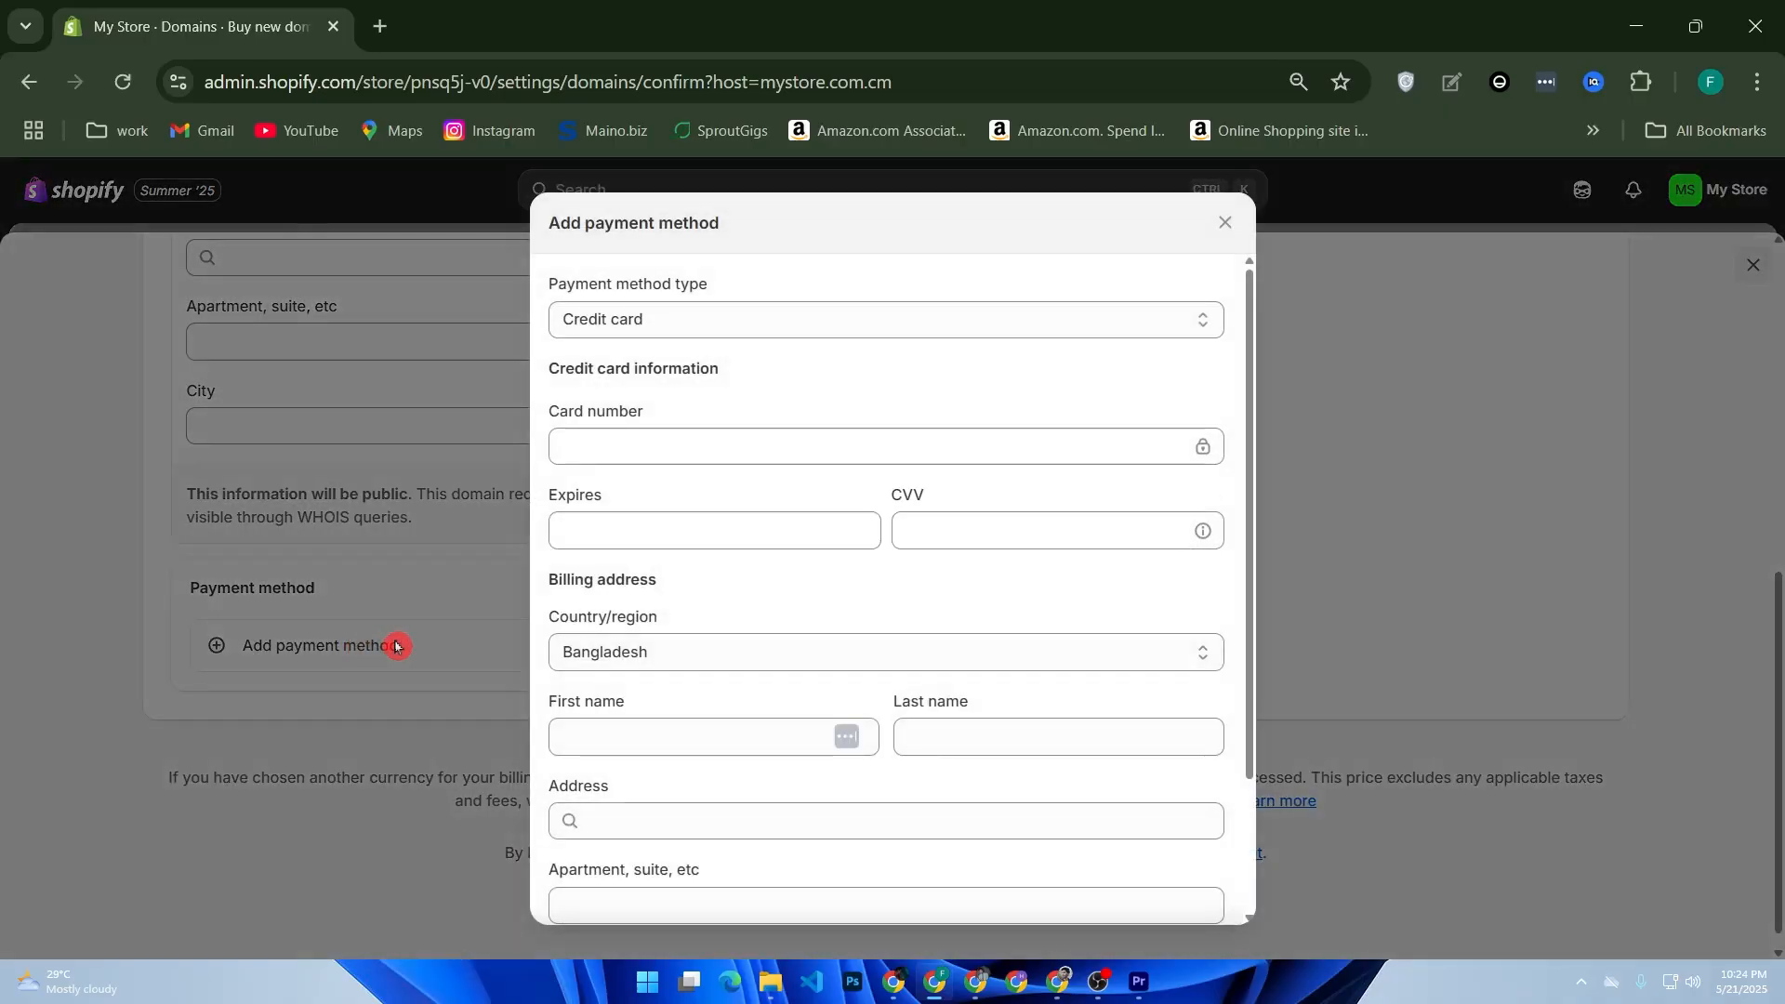
click(717, 442)
scroll(656, 558, down, 2)
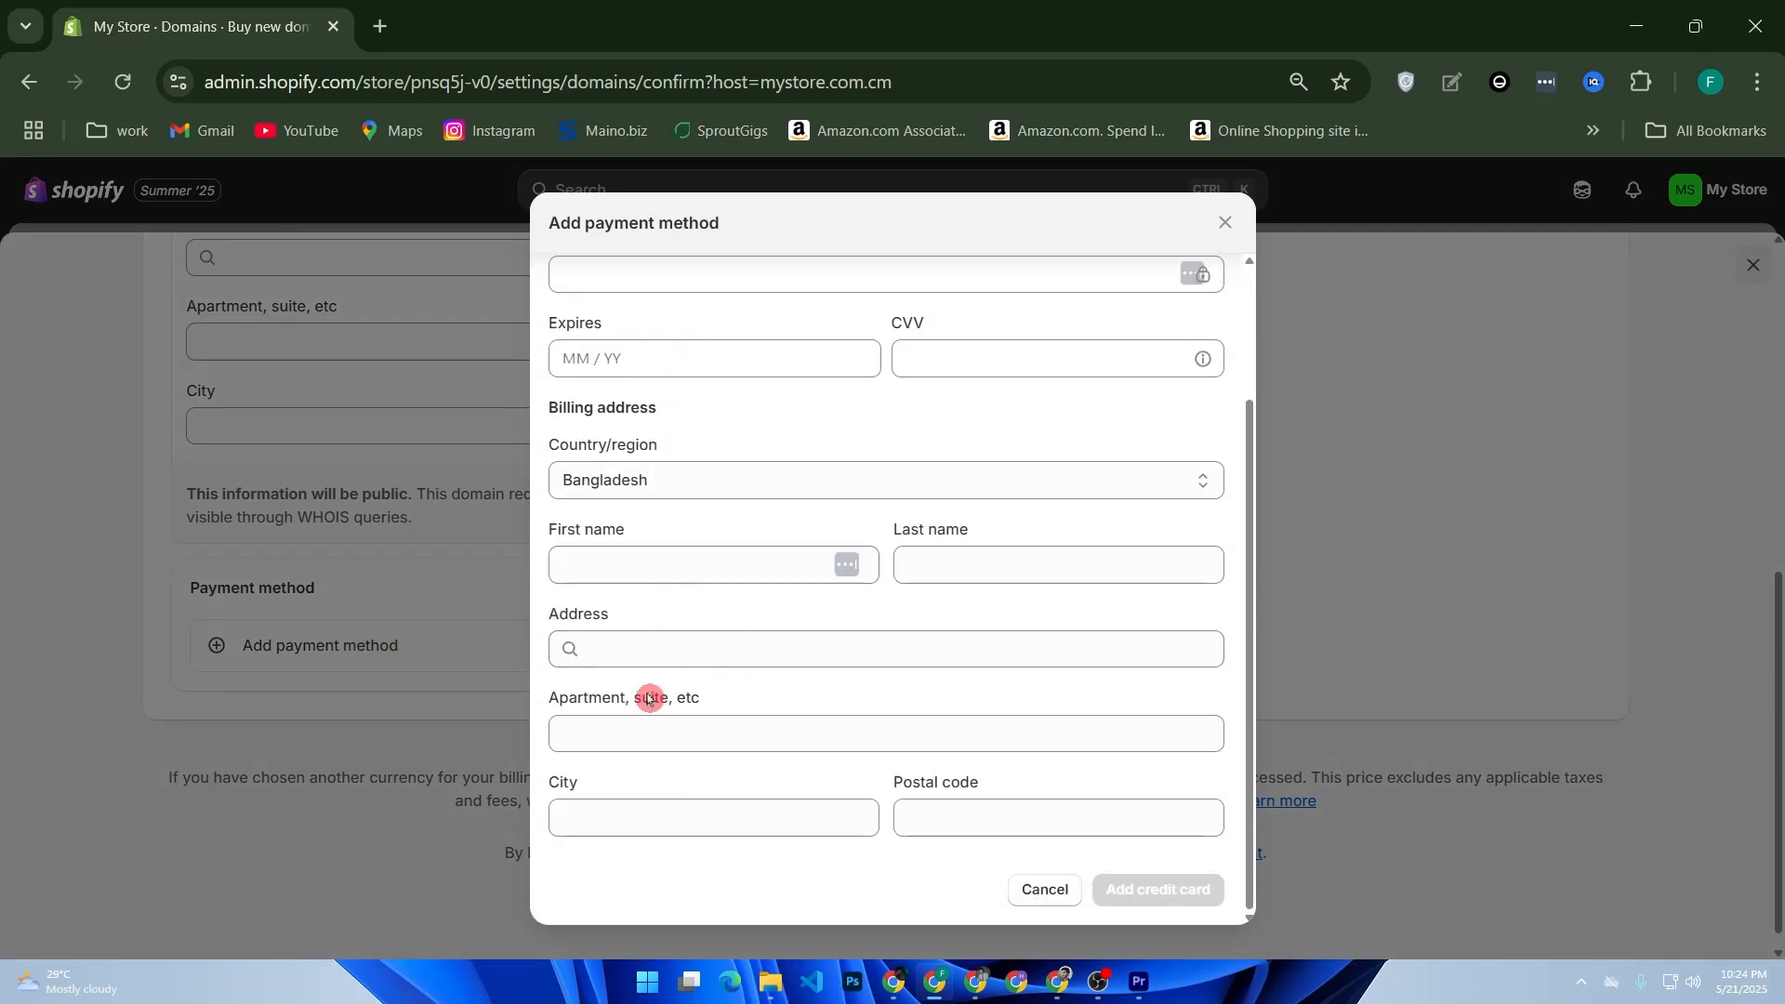
click(1044, 891)
scroll(112, 325, up, 6)
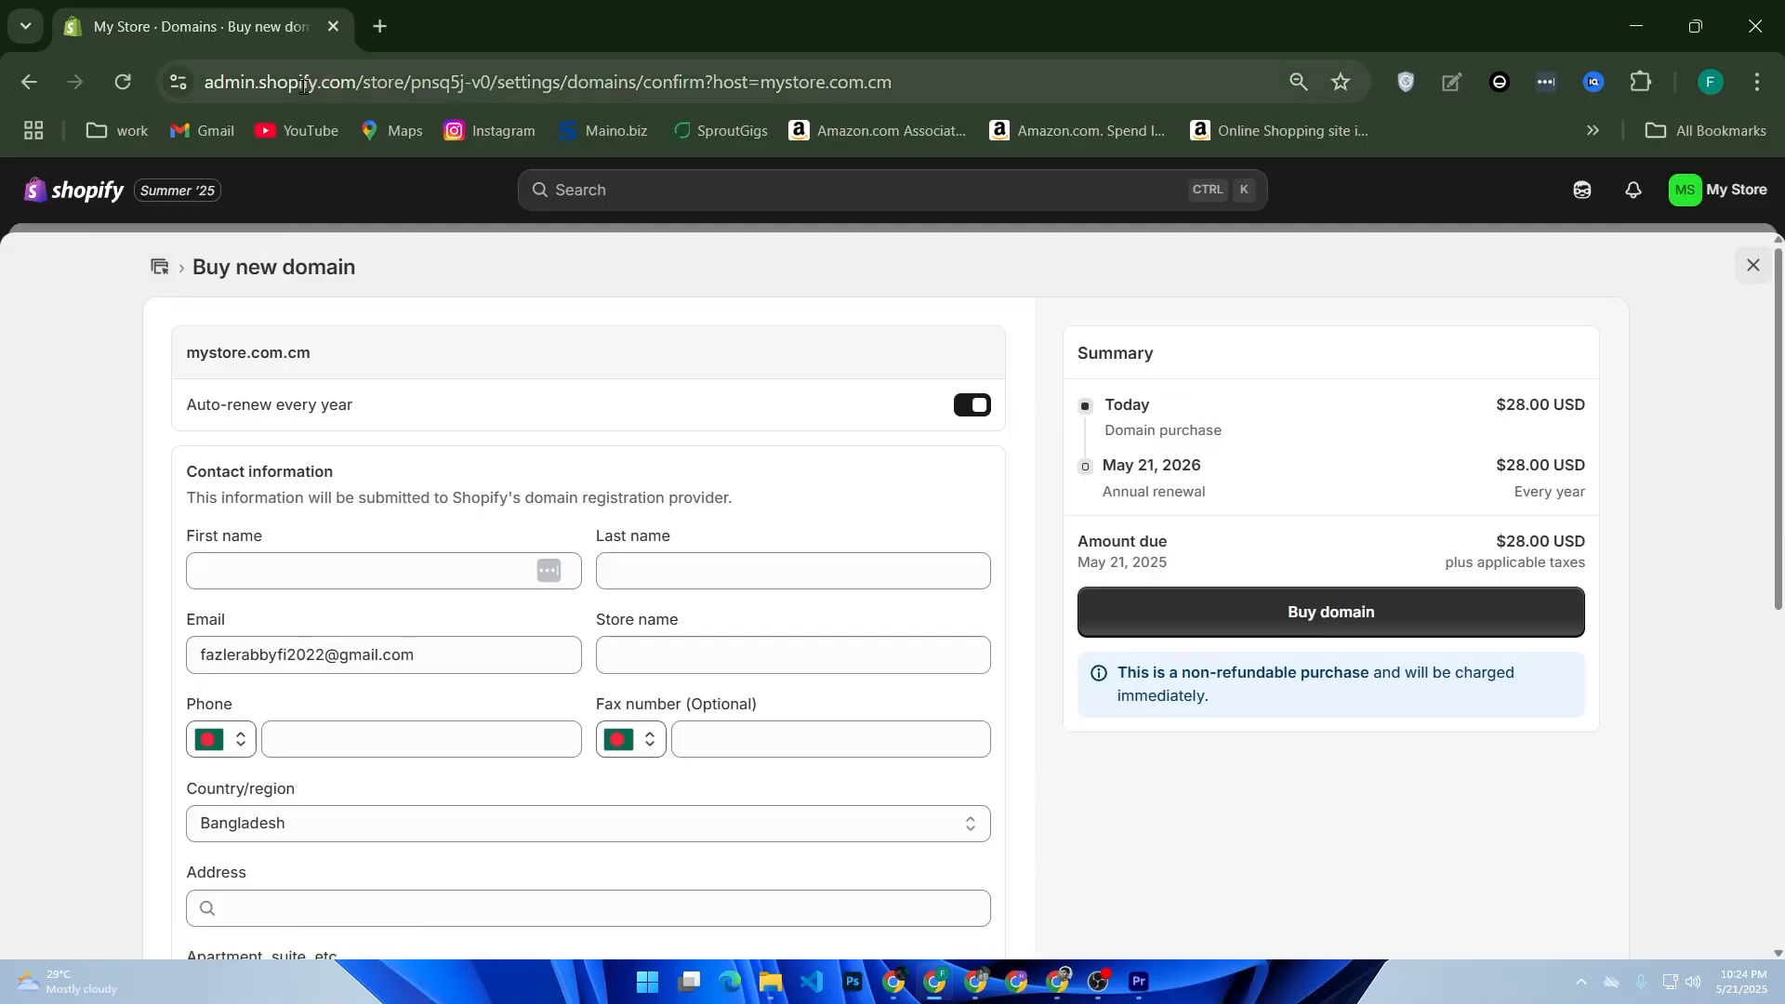
Return to the domain settings, view the form for connecting an existing domain, and cancel it.
click(164, 269)
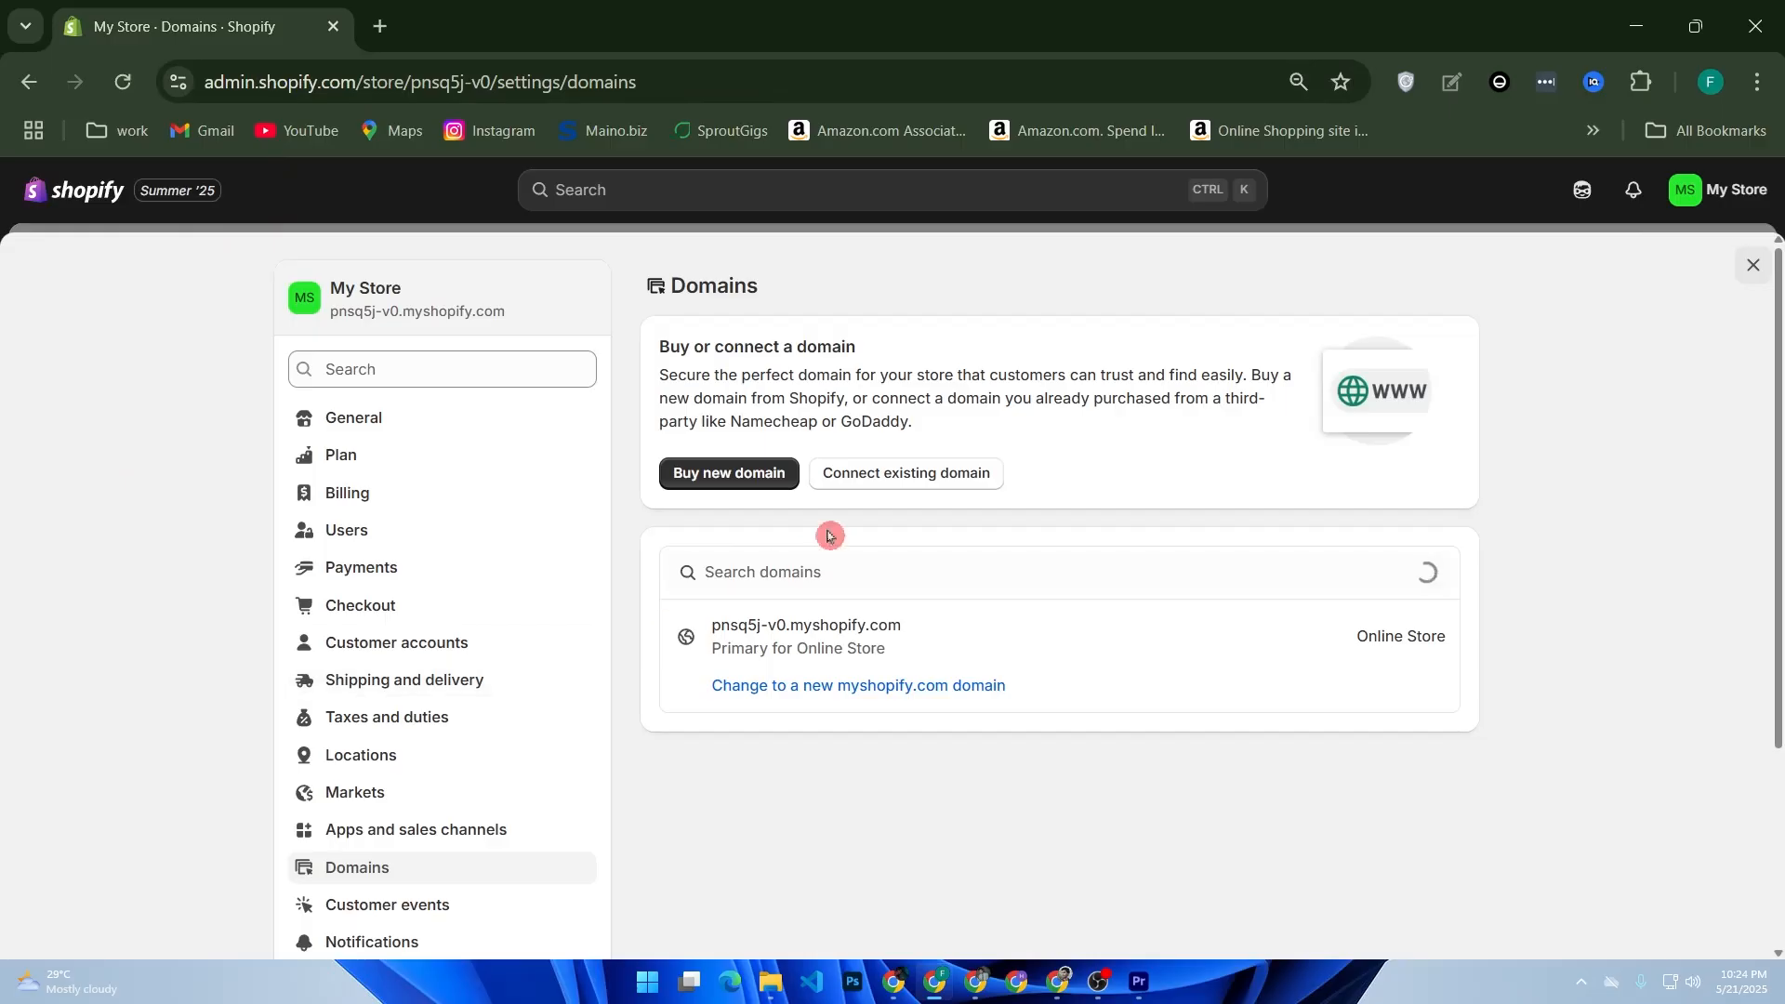
click(900, 476)
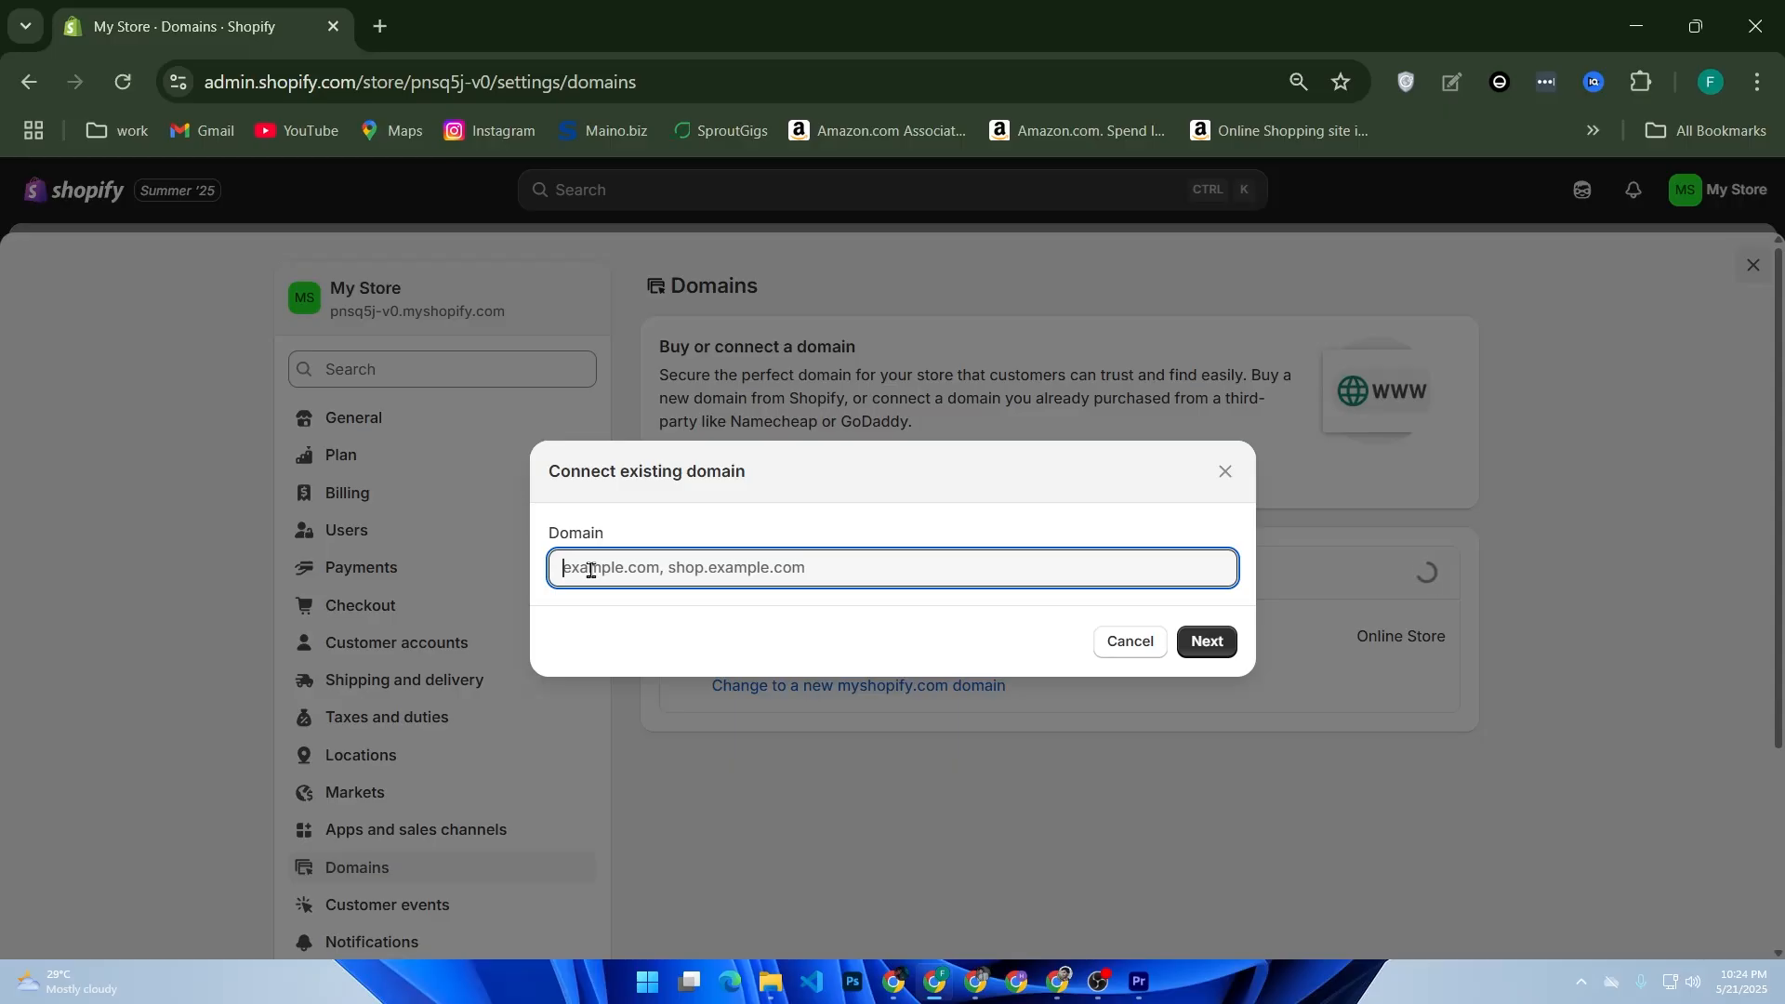
click(1125, 645)
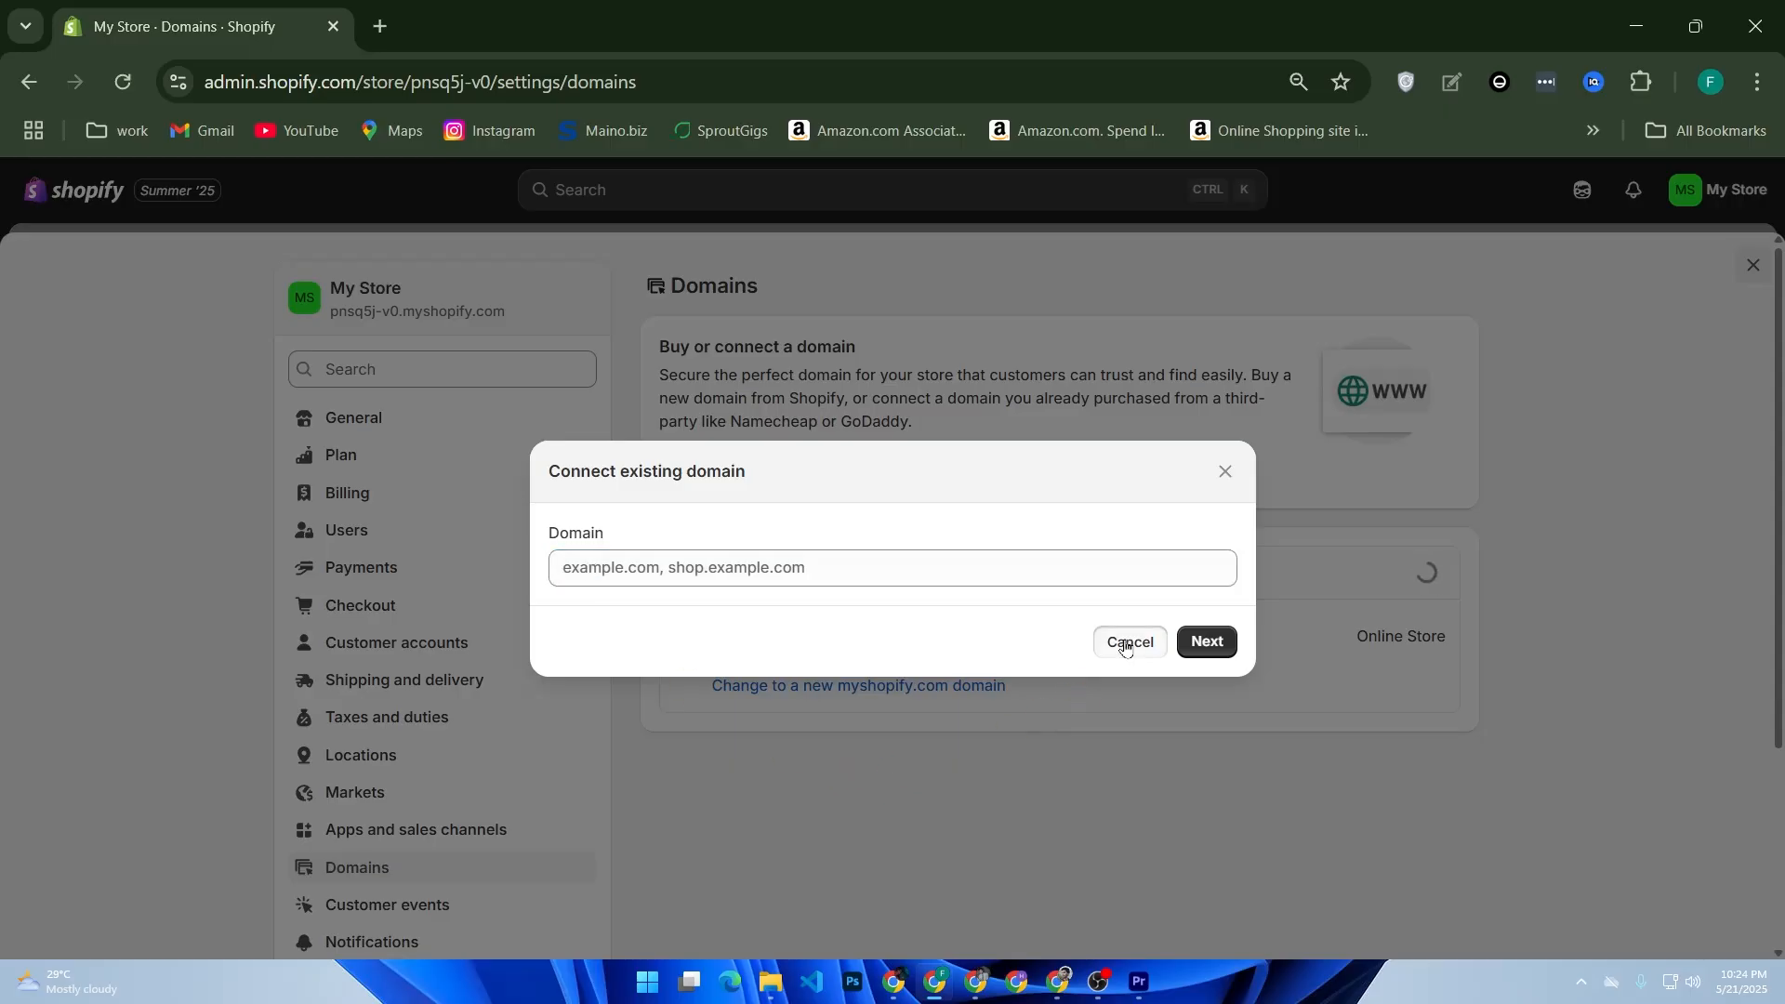
Open the online store preferences from the admin home and check the password protection under store access.
click(63, 192)
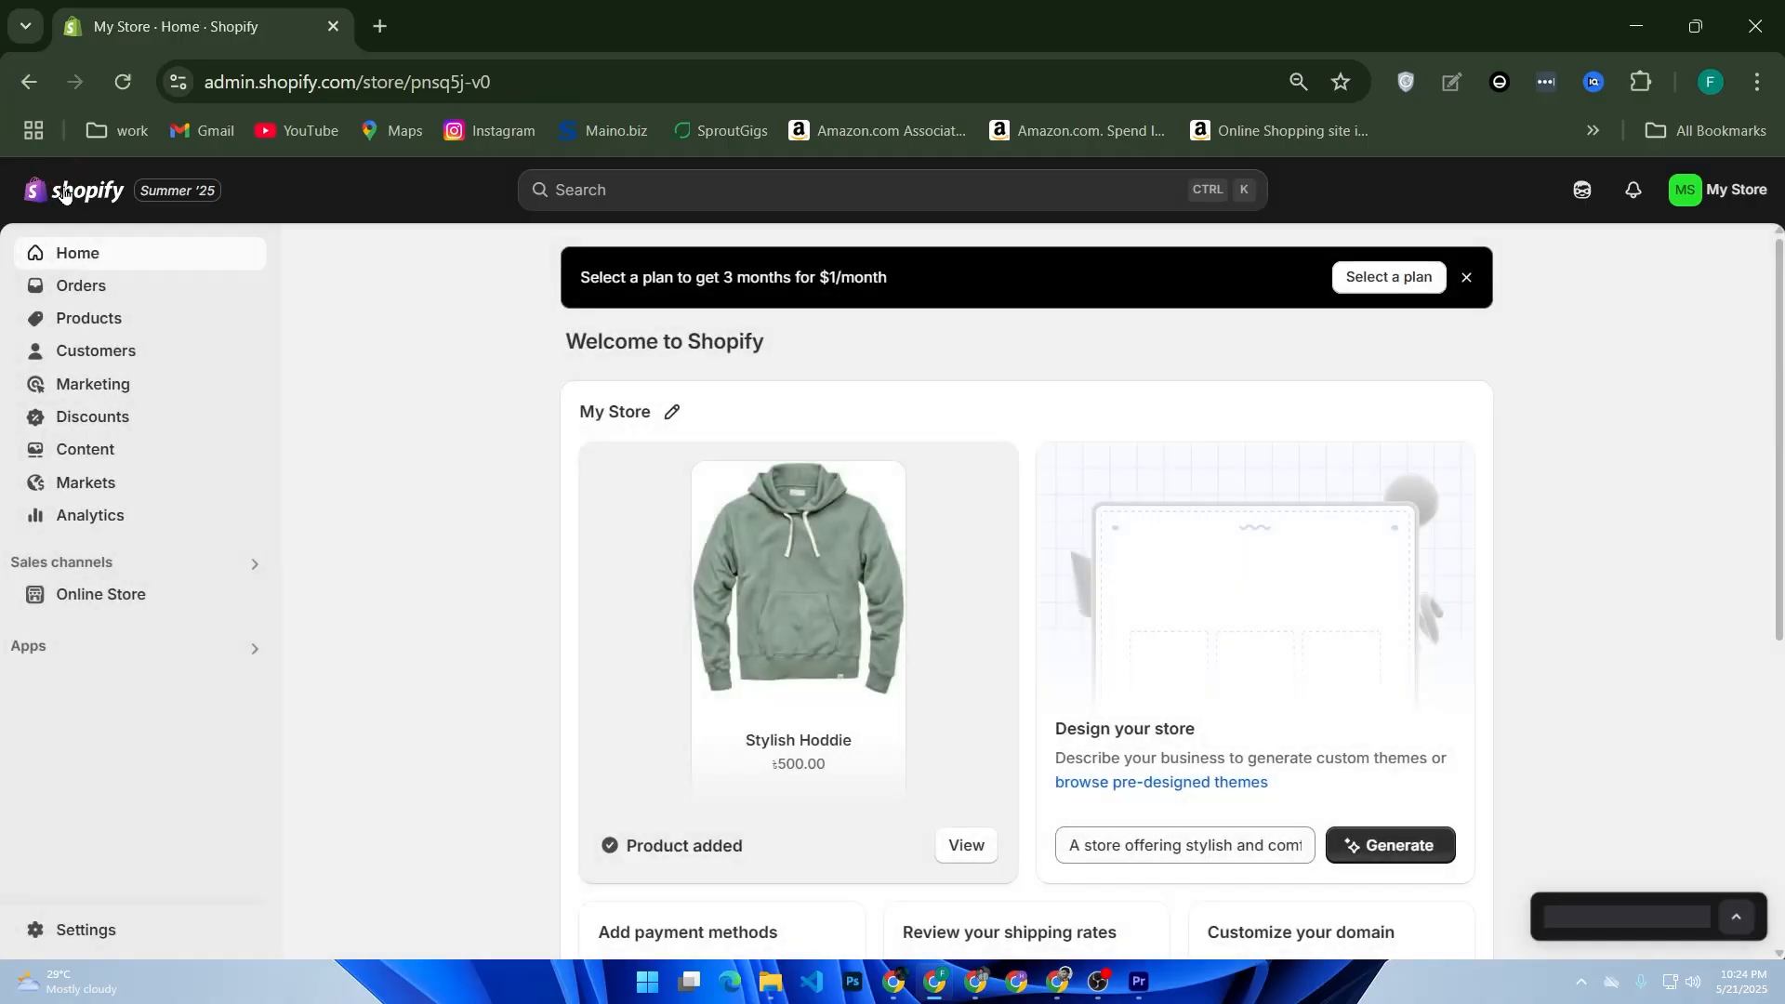
click(100, 609)
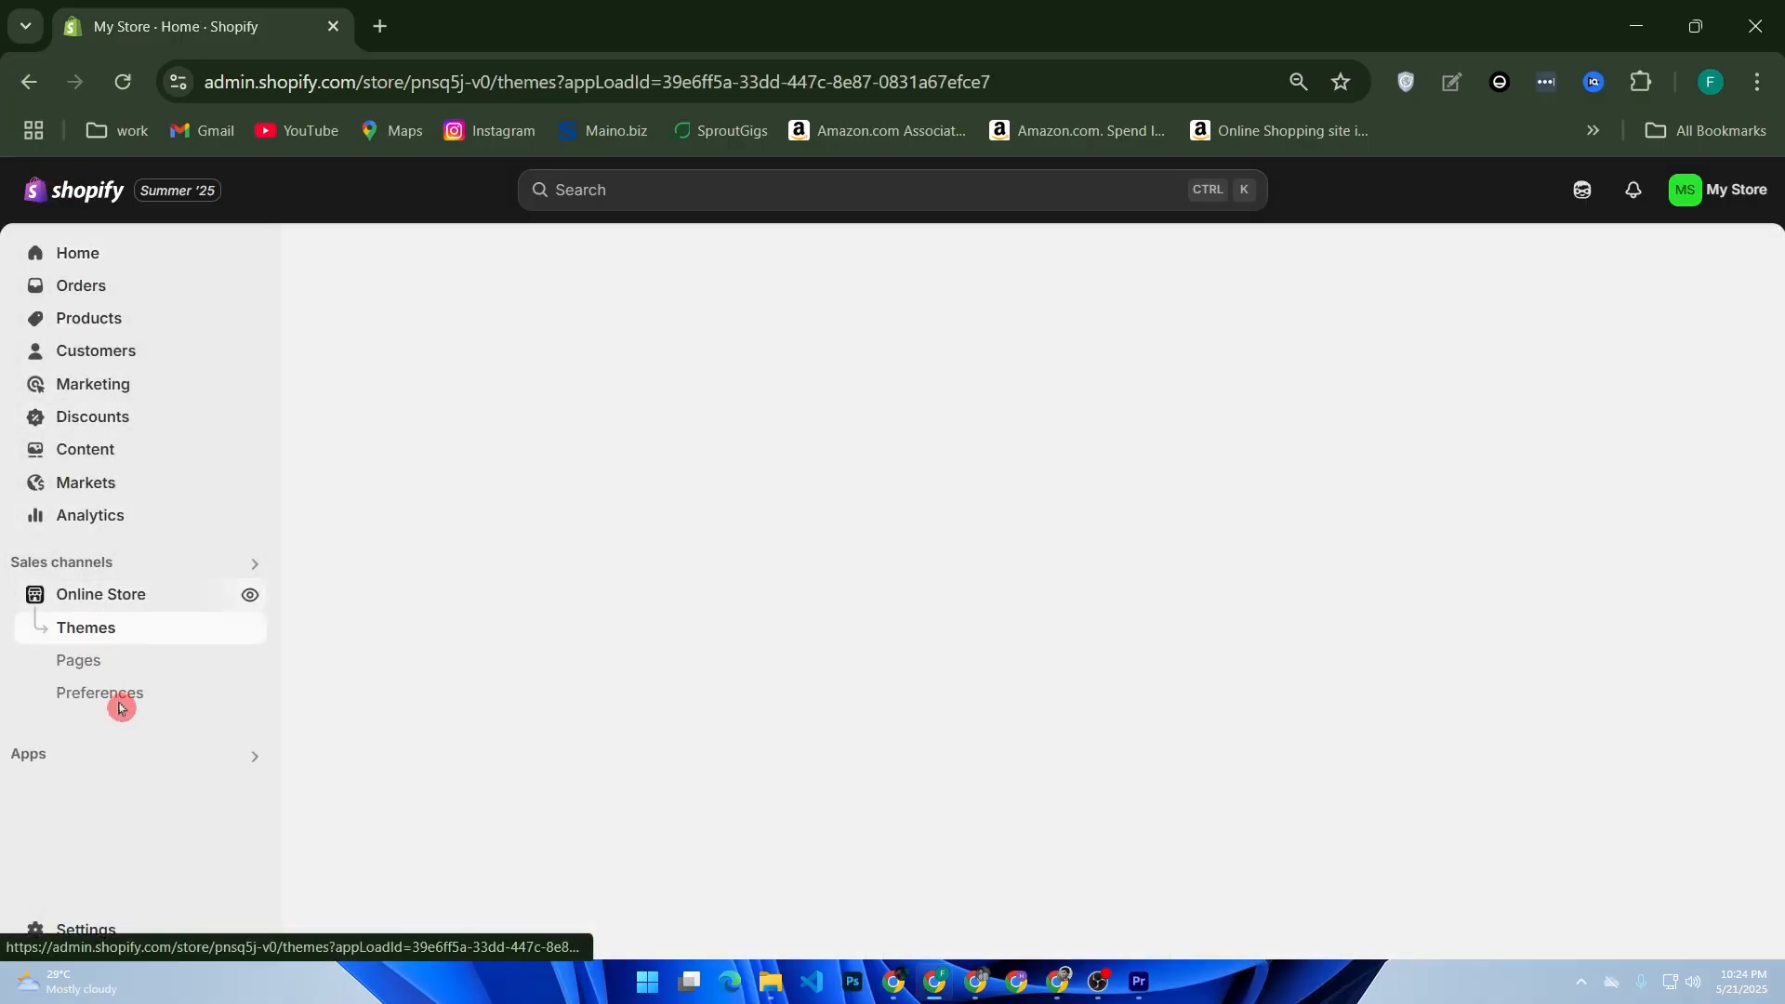
click(126, 701)
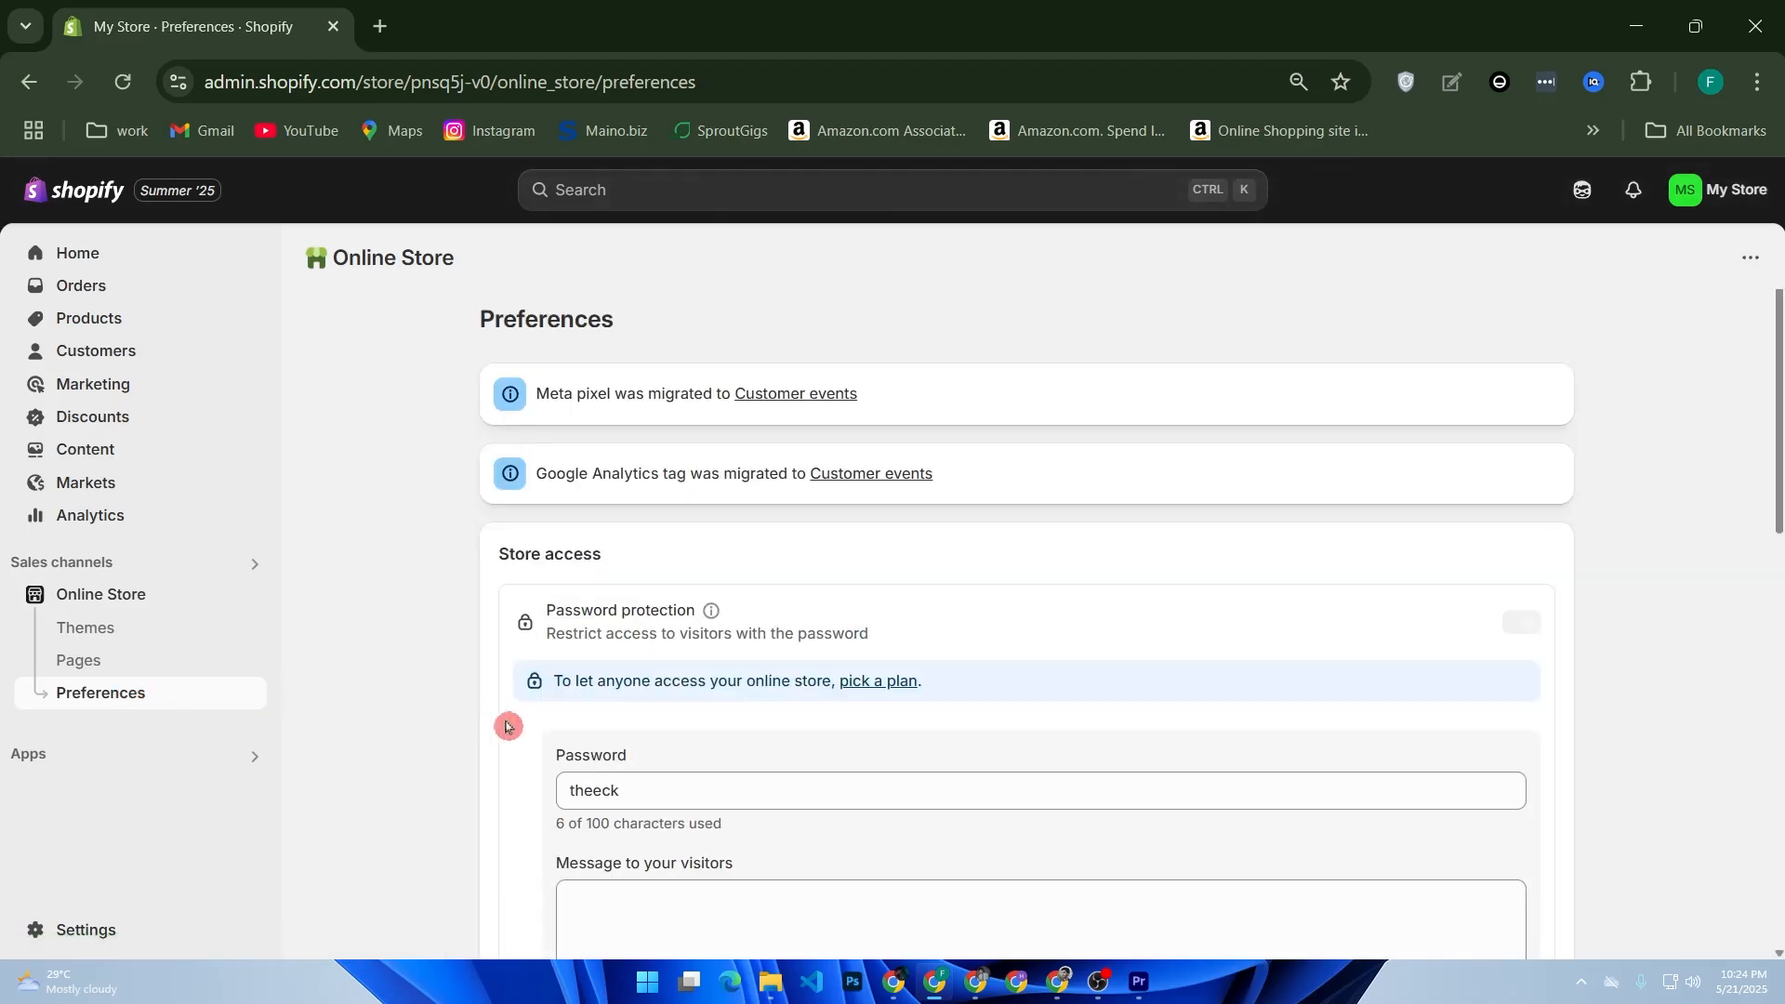
scroll(506, 727, down, 2)
drag(649, 582, 486, 586)
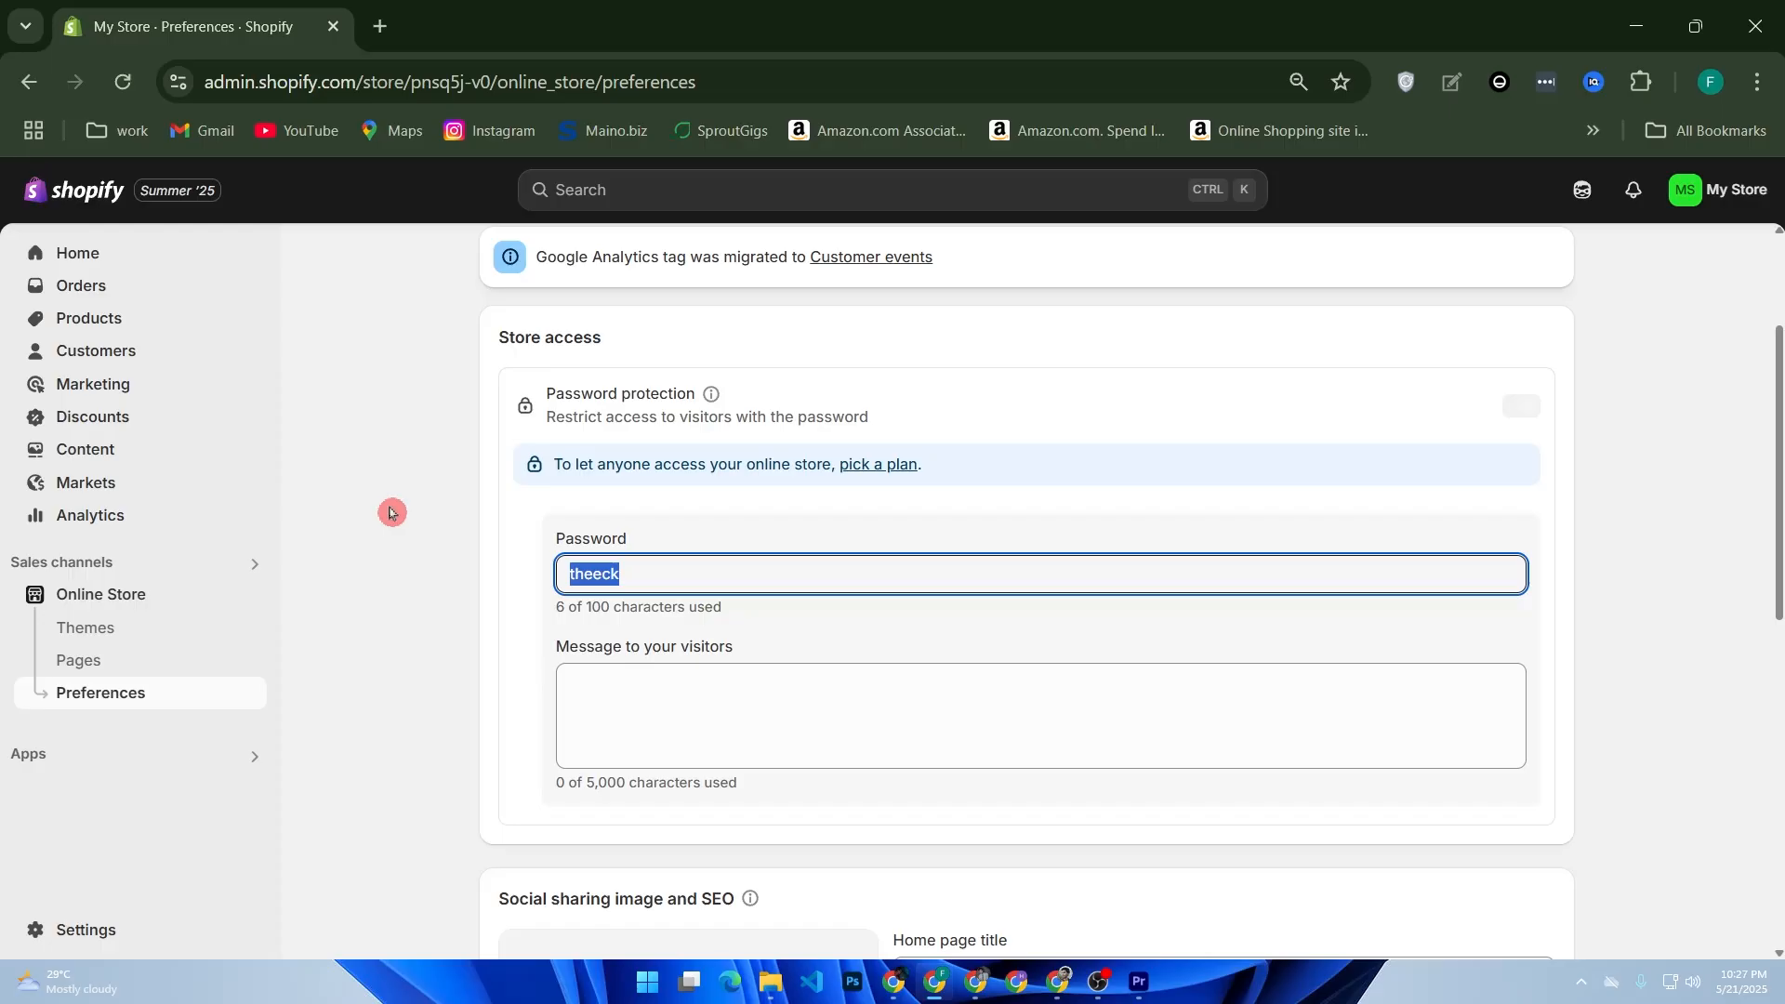
click(526, 570)
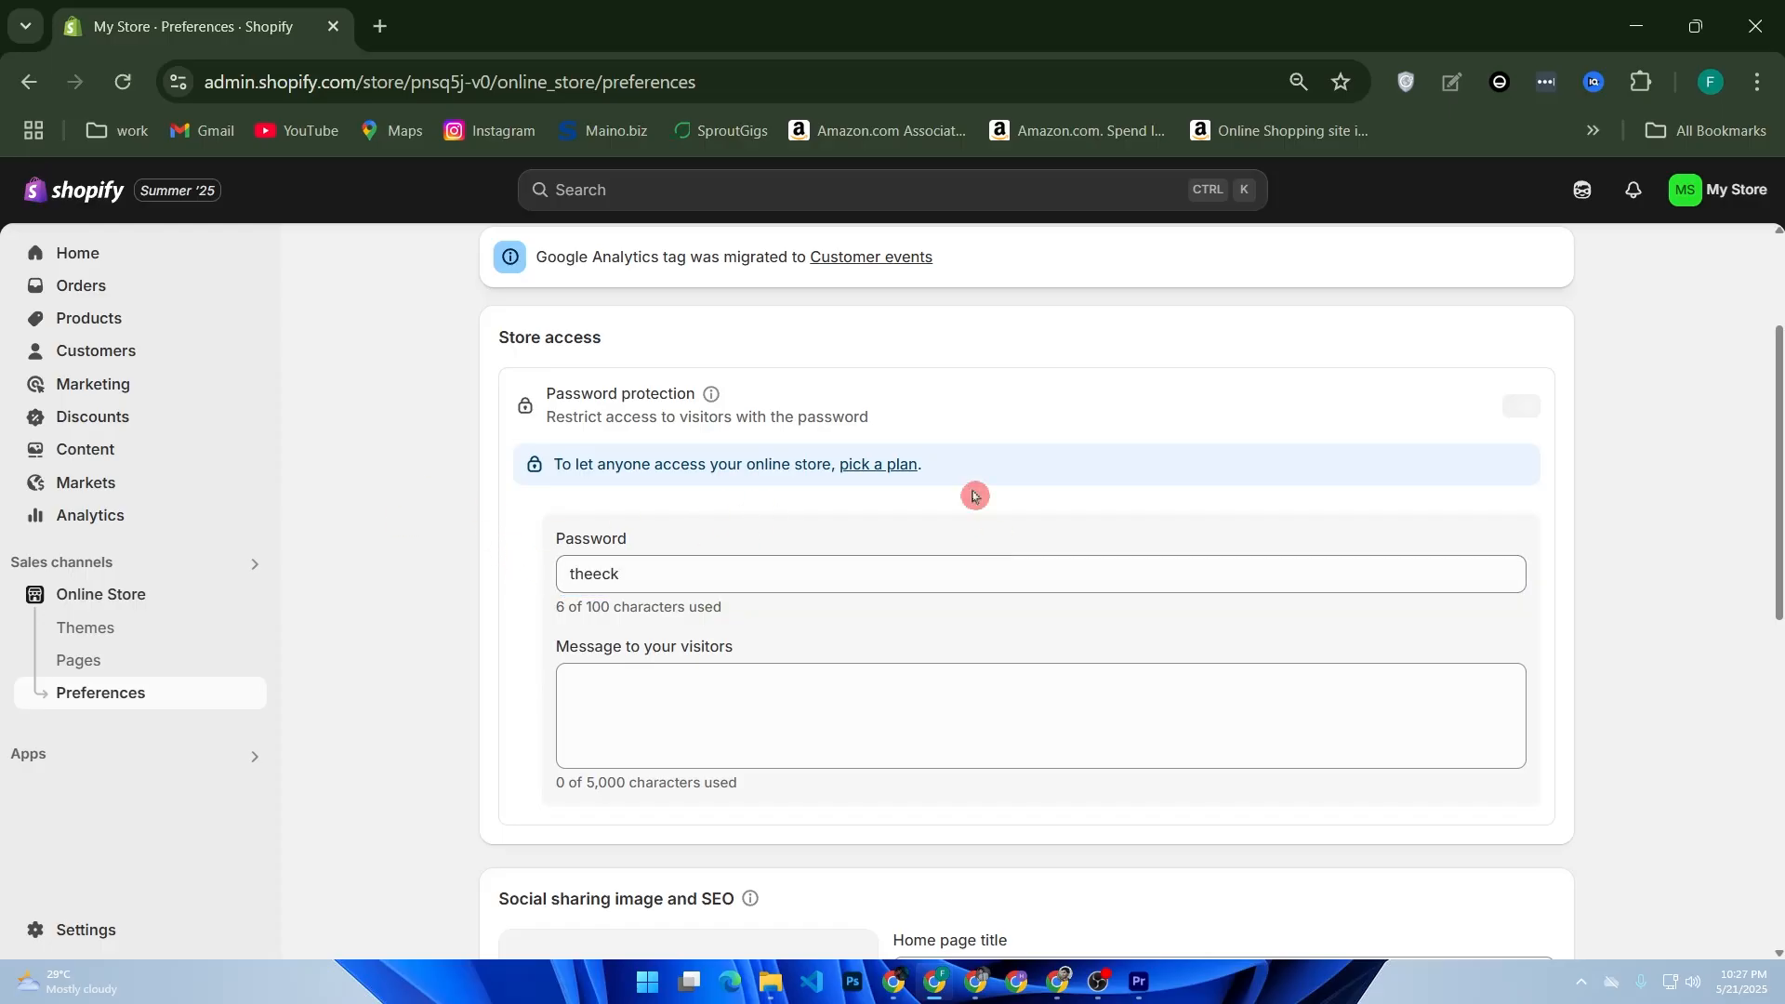